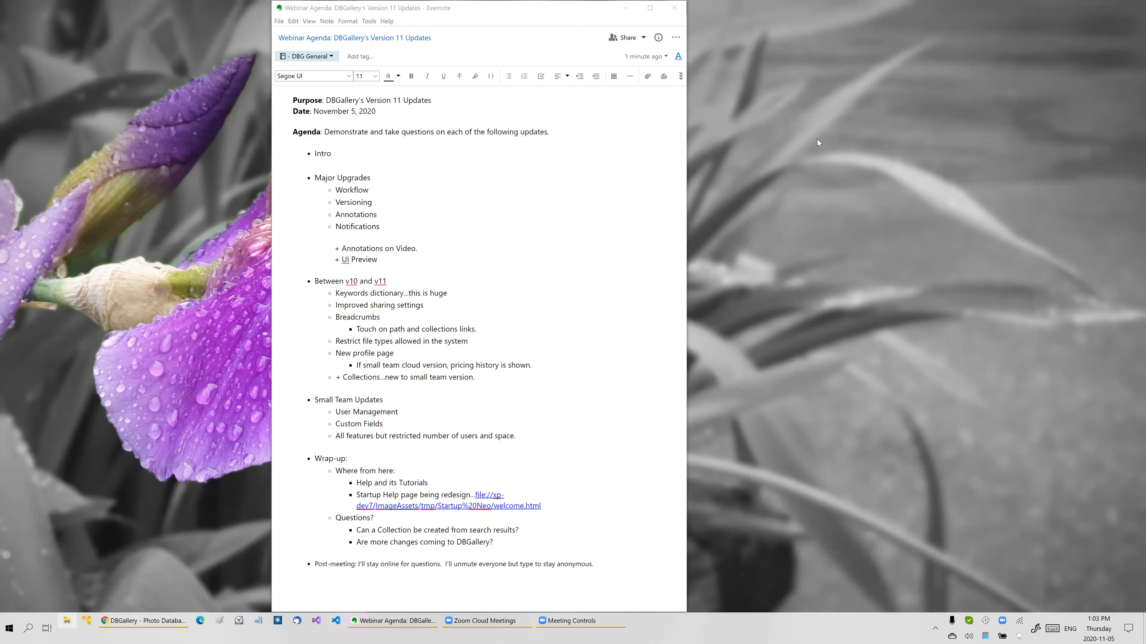
Review the agenda note's sections from Major Upgrades to Wrap-up, and move the note window aside
left_click(327, 175)
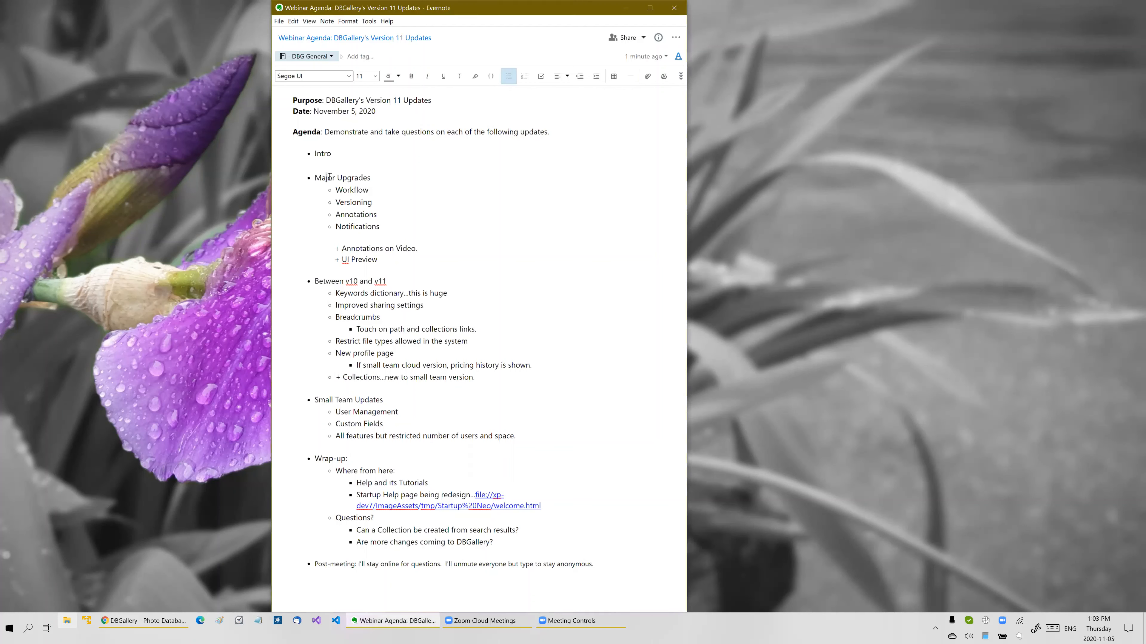
left_click(362, 192)
left_click_drag(315, 281, 387, 289)
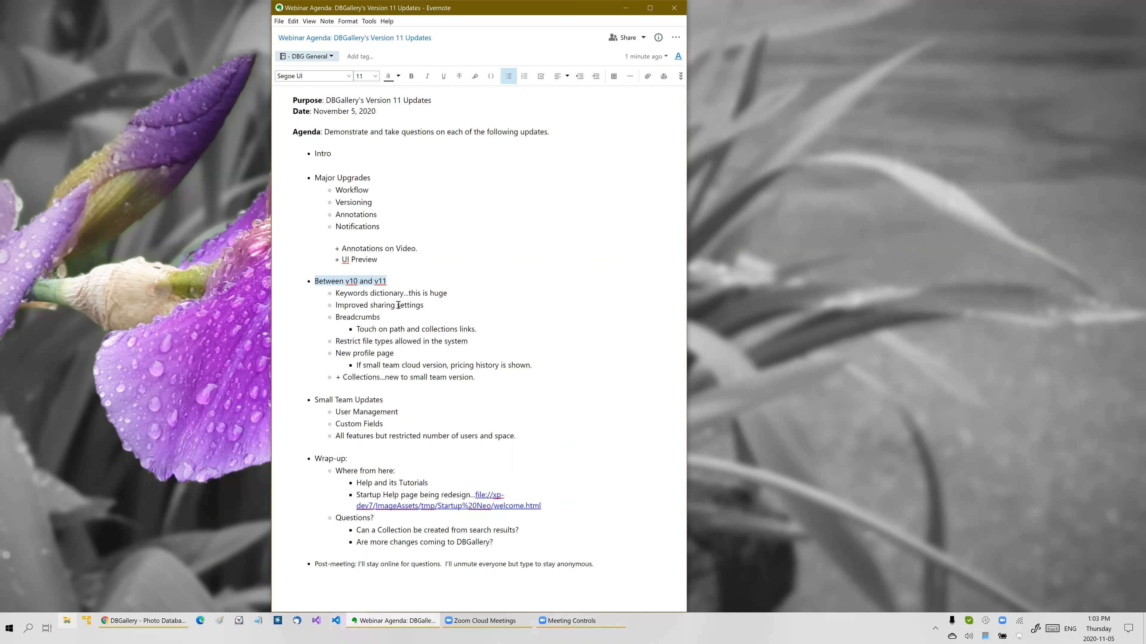
left_click_drag(321, 400, 373, 399)
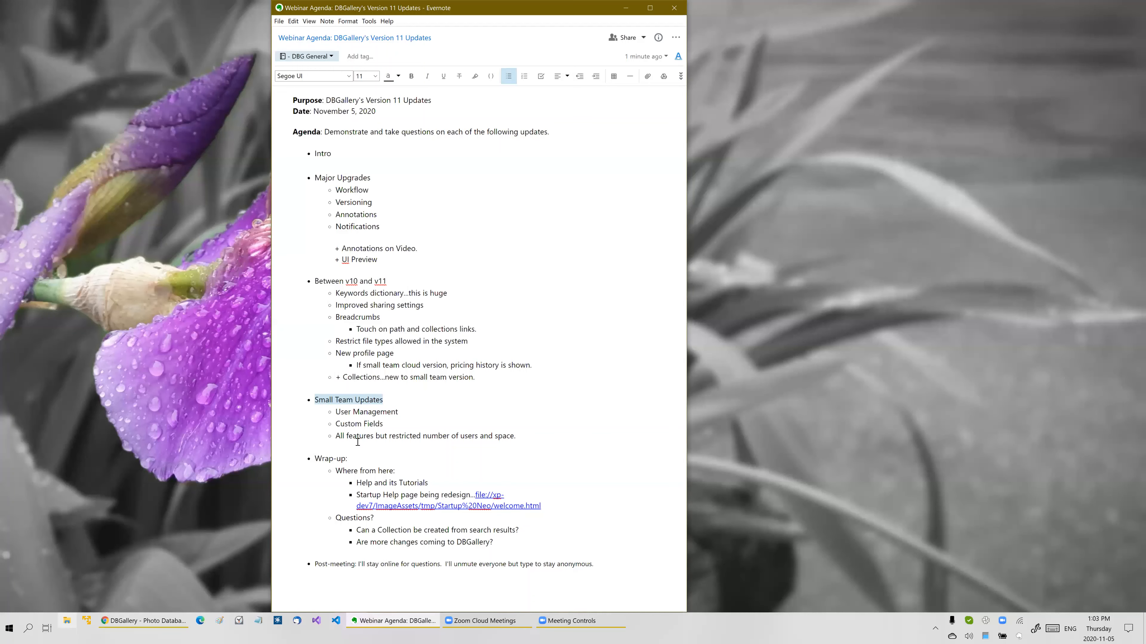
left_click(347, 459)
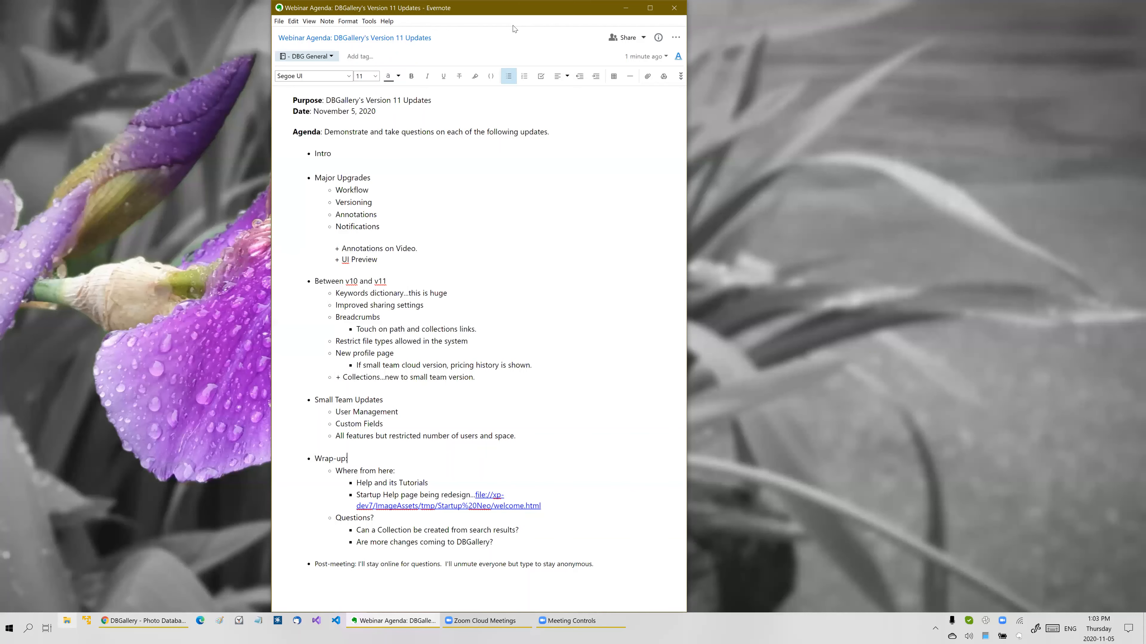
left_click_drag(513, 8, 943, 10)
Switch to DBGallery in Chrome, close the Microsoft sign-in page and open the Webinar Nov 2020 folder
left_click(157, 623)
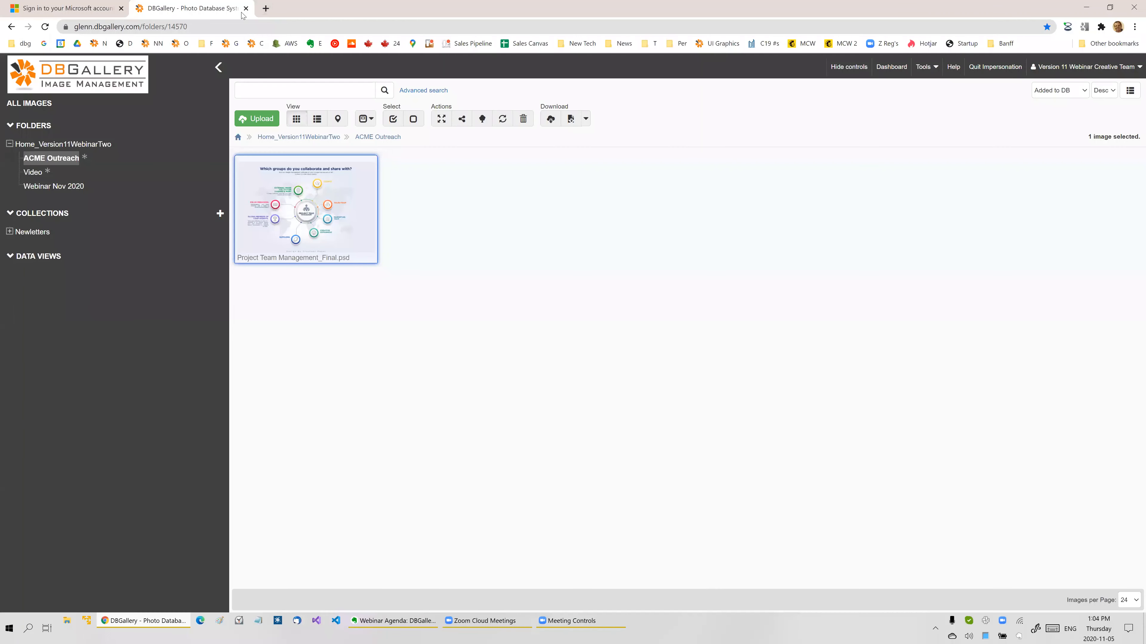
left_click(121, 10)
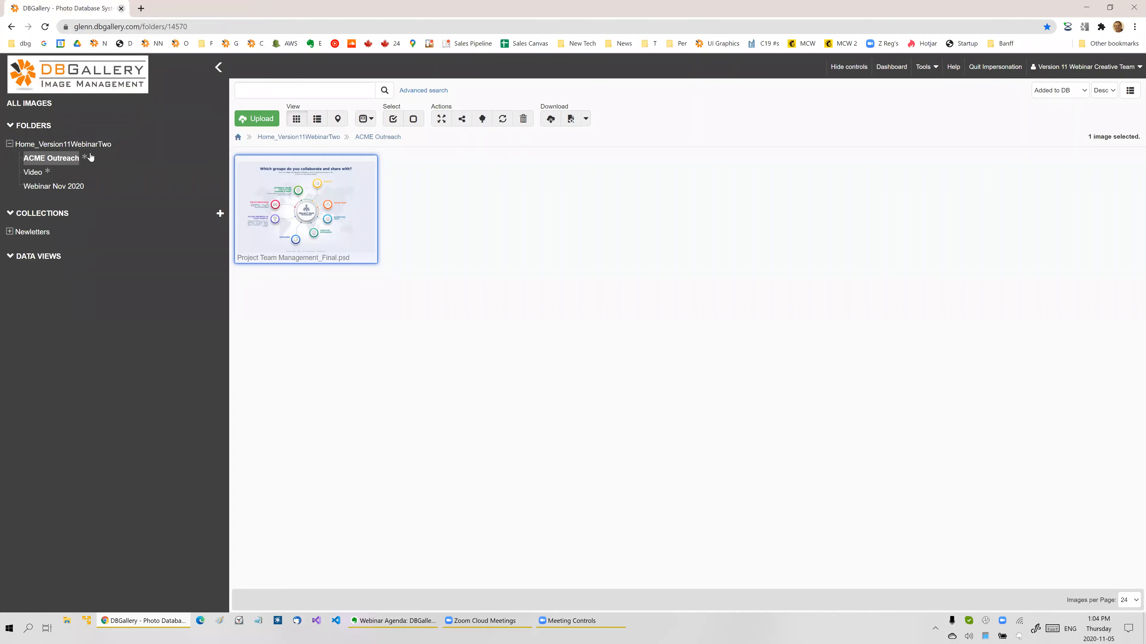
left_click(62, 186)
Check the Major Upgrades list in the Evernote webinar agenda and return to DBGallery
key("alt+Tab")
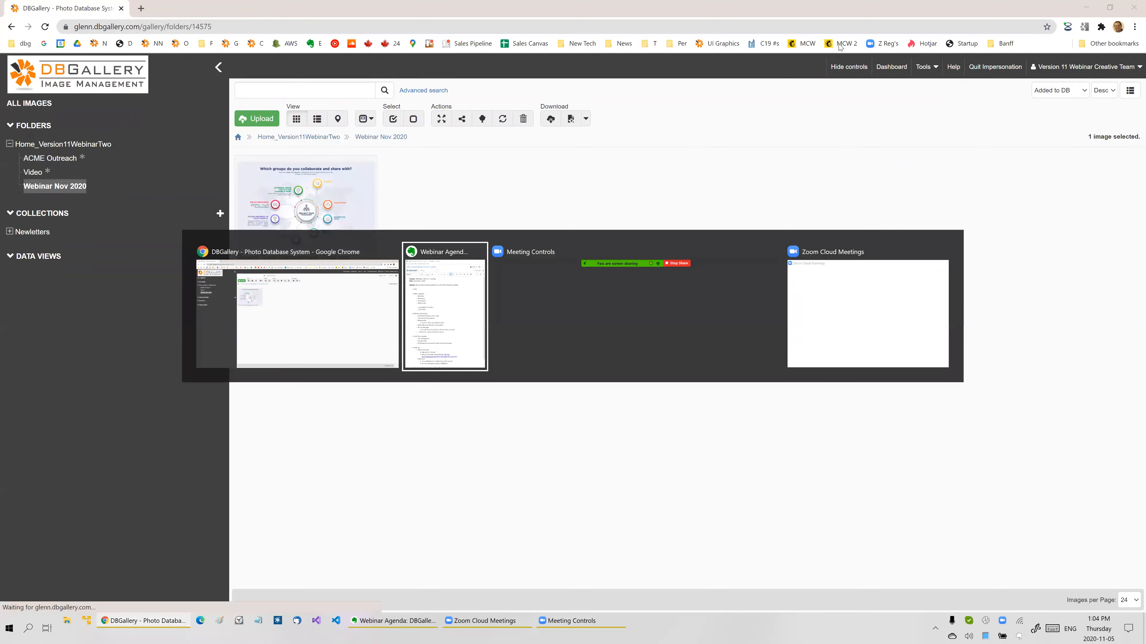
key("Escape")
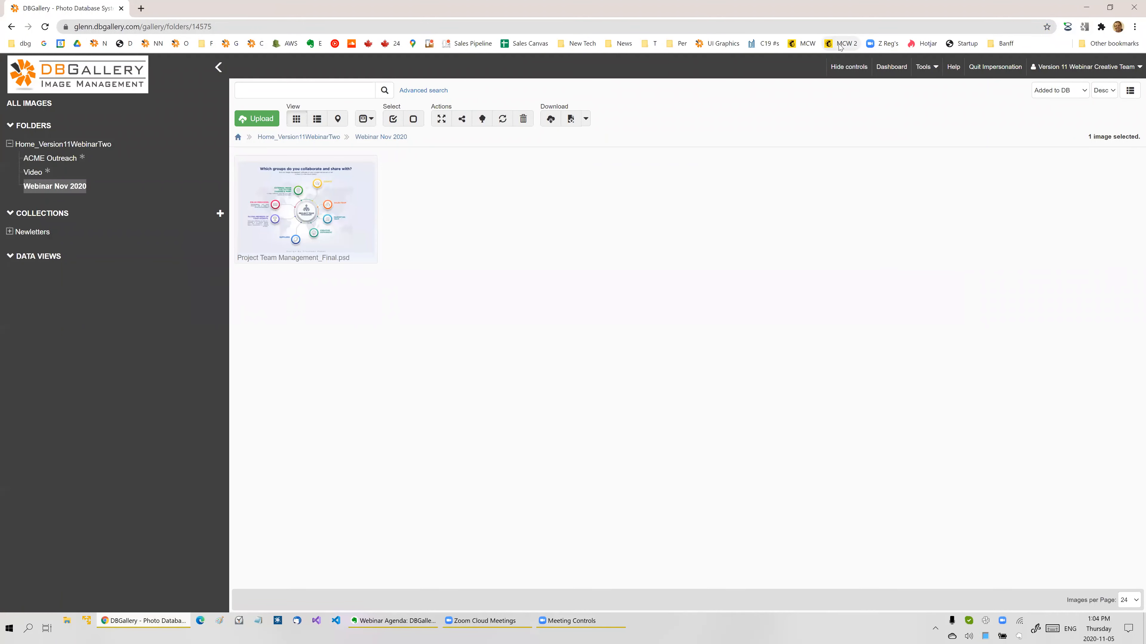
key("alt+Tab")
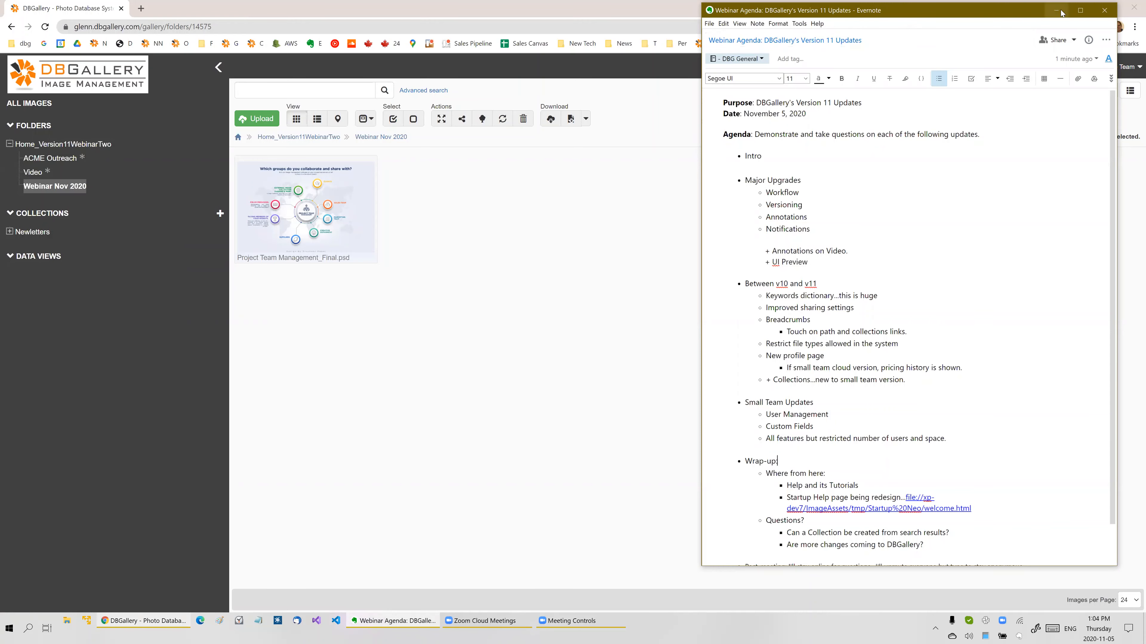
left_click(645, 184)
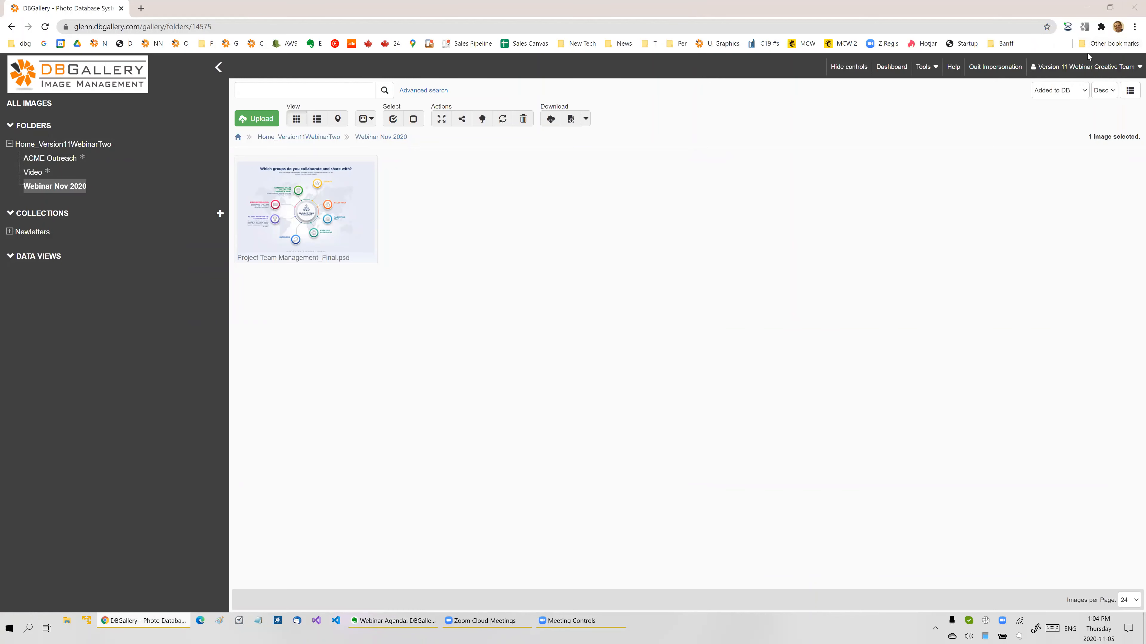
Open the Workflow settings, examine the status names and the badge colour choices for Requires Adjustment, and close the page
left_click(925, 67)
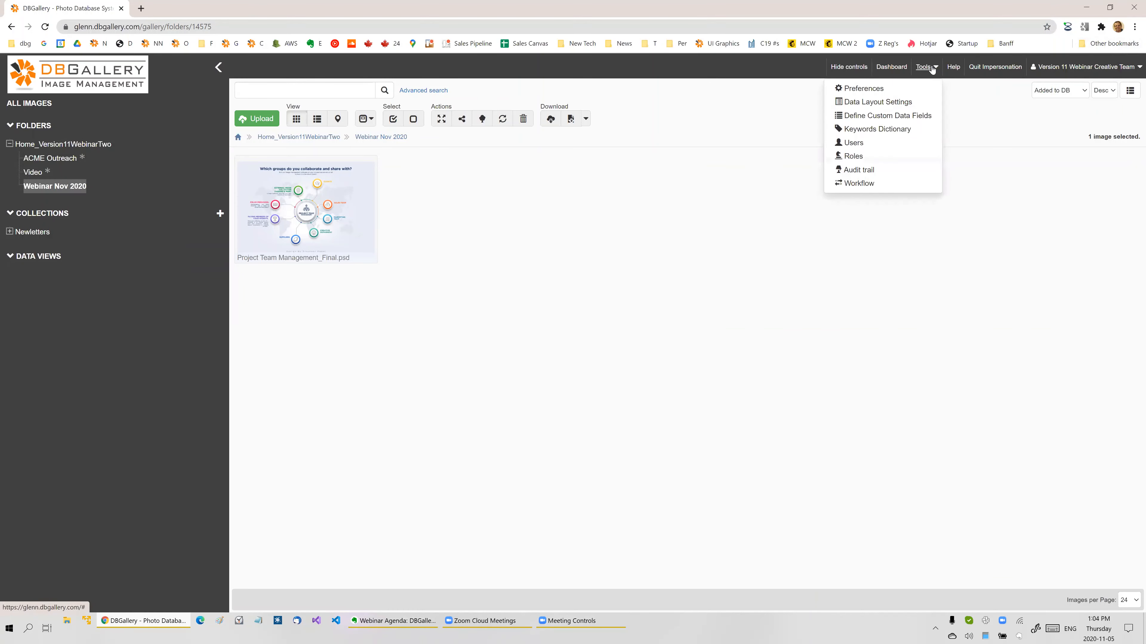
left_click(868, 184)
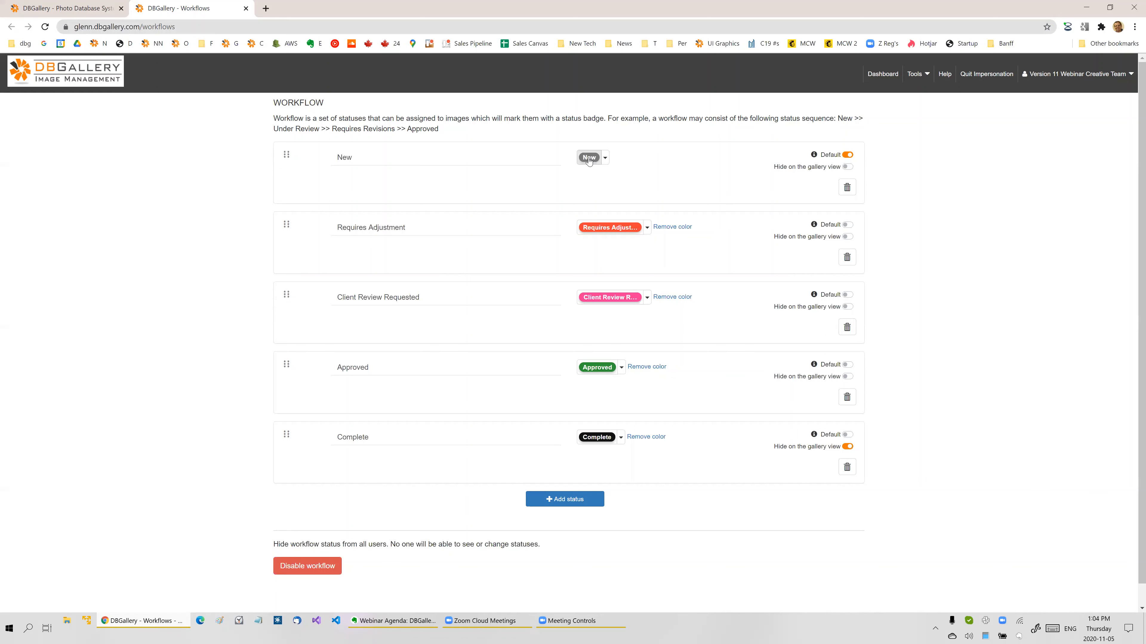
left_click(646, 228)
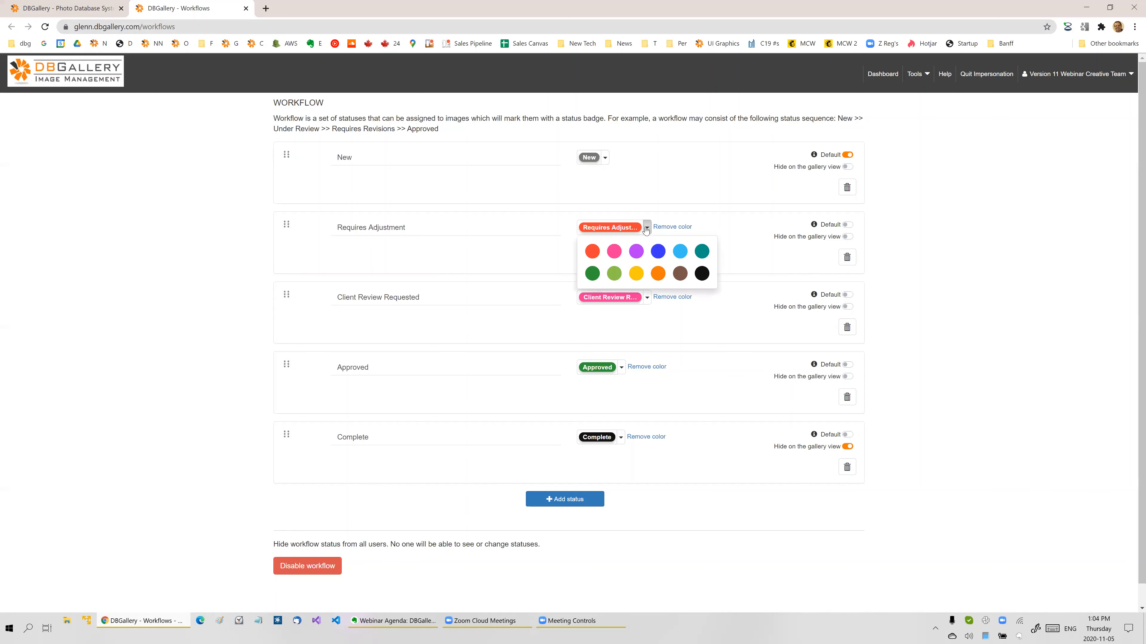
left_click(405, 234)
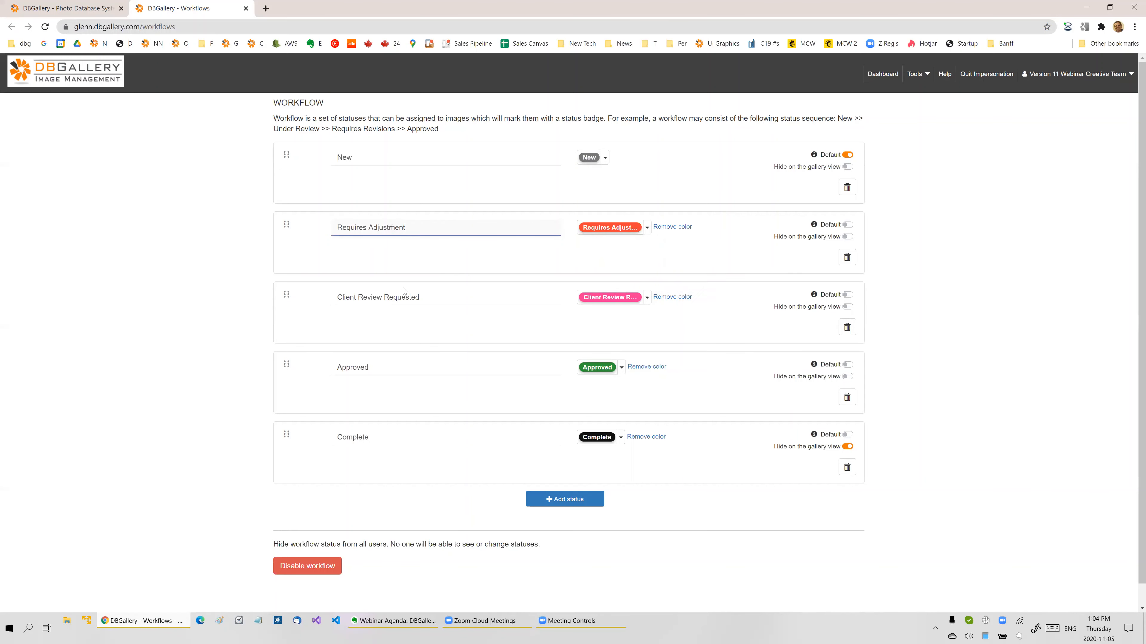
left_click(368, 298)
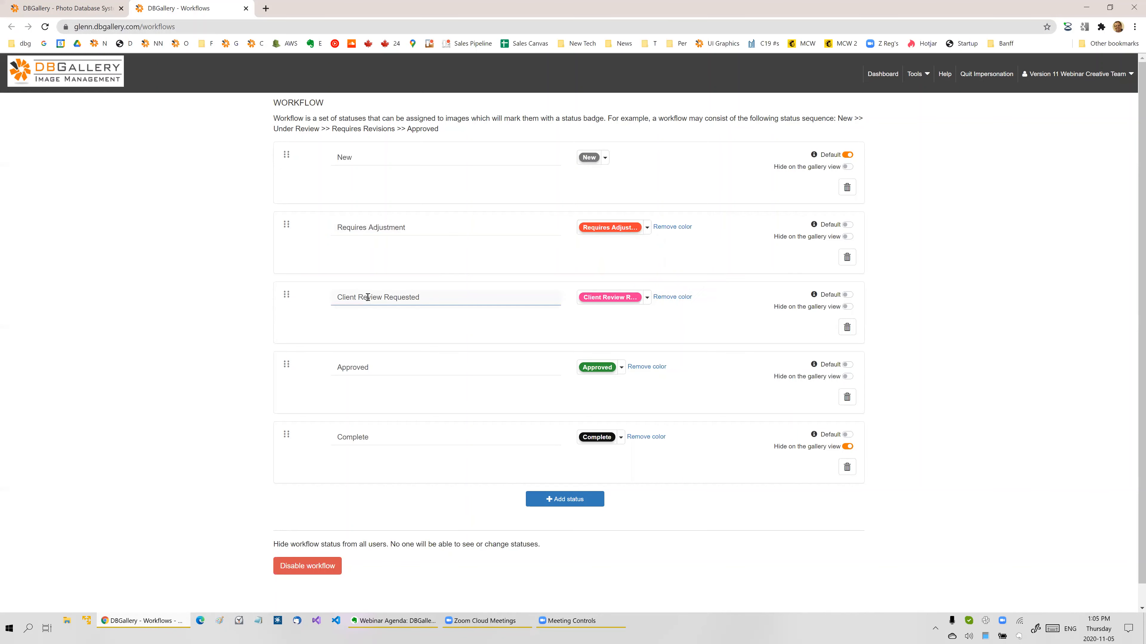
left_click_drag(342, 296, 409, 294)
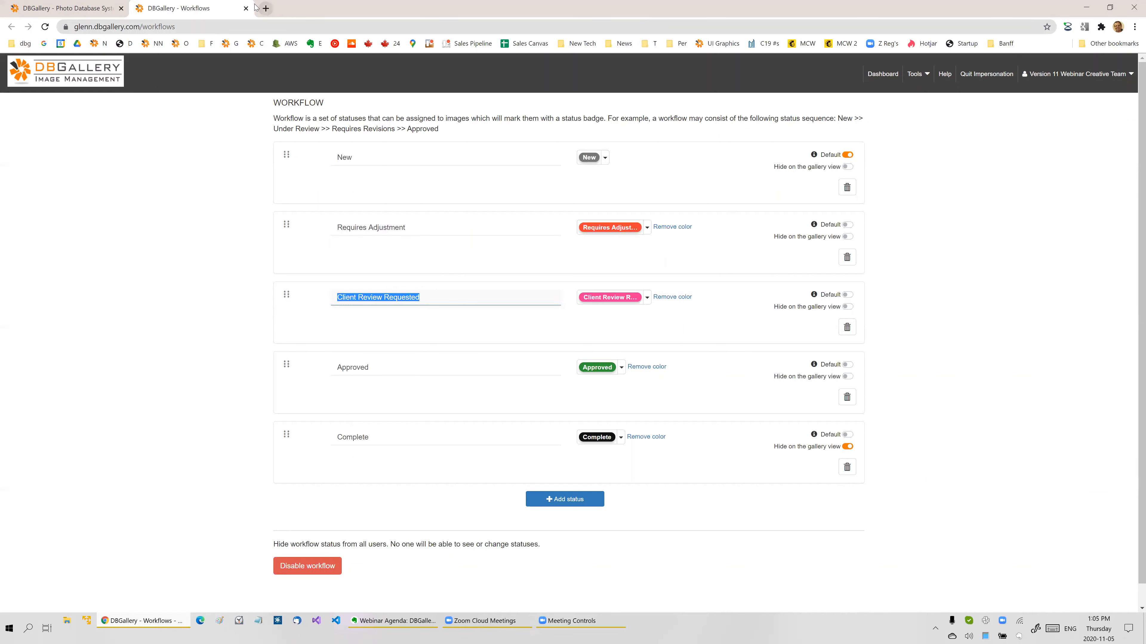
left_click(245, 8)
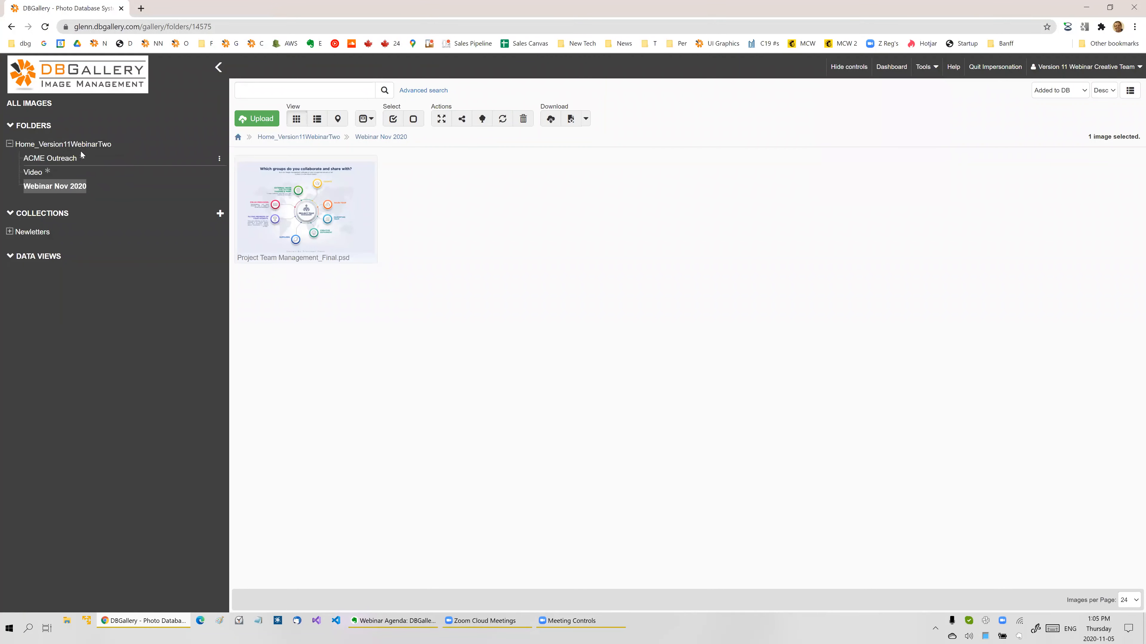
Open the Home_Version11WebinarTwo folder and toggle the status badge's text display on the video 20200803_200310.mp4
left_click(86, 144)
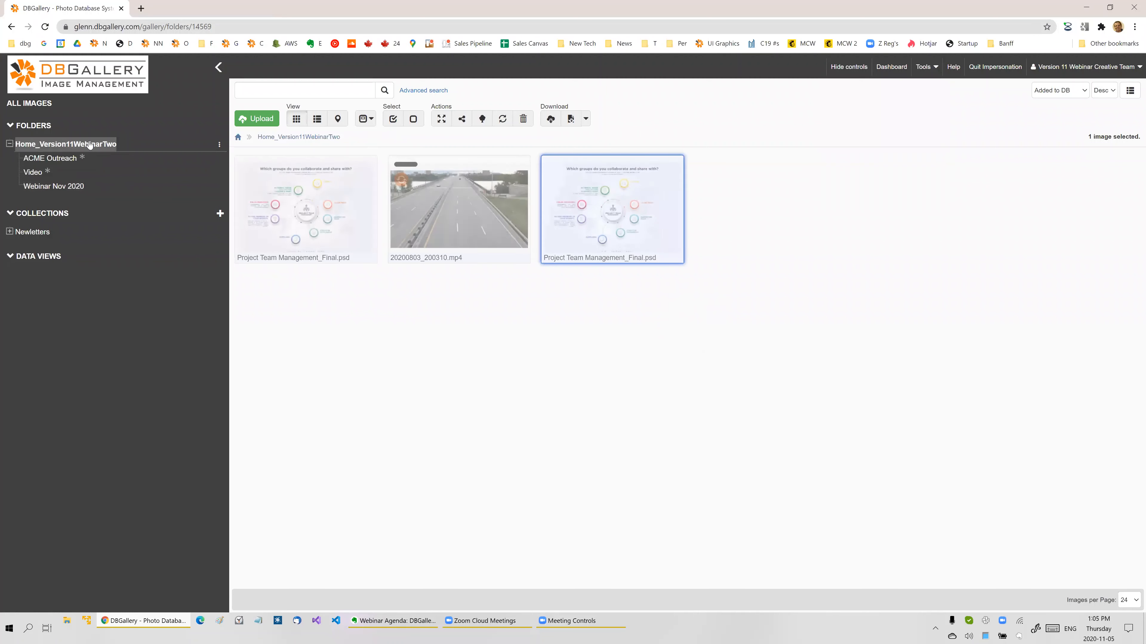
left_click(412, 167)
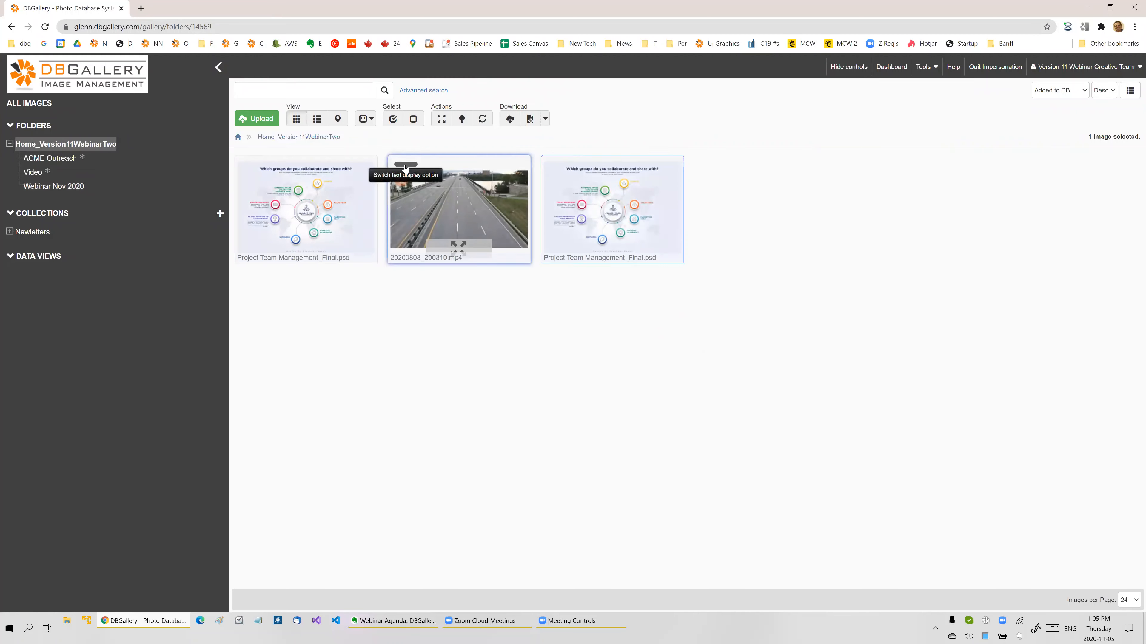
left_click(412, 166)
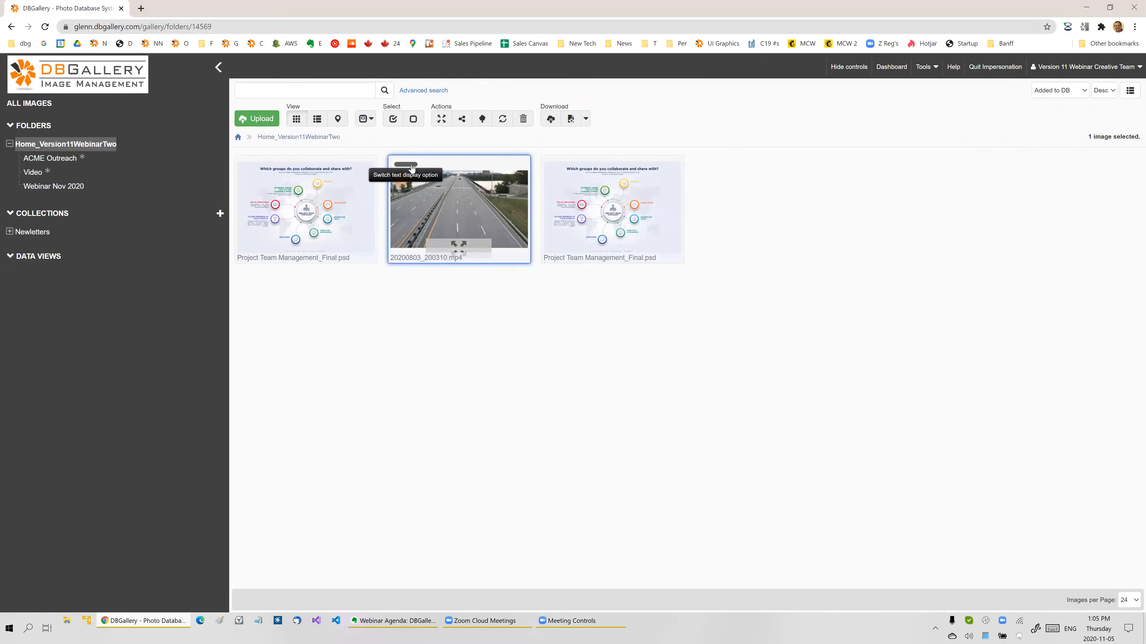
Consult the Evernote agenda for the topic following Workflow and go back to DBGallery
key("alt+Tab")
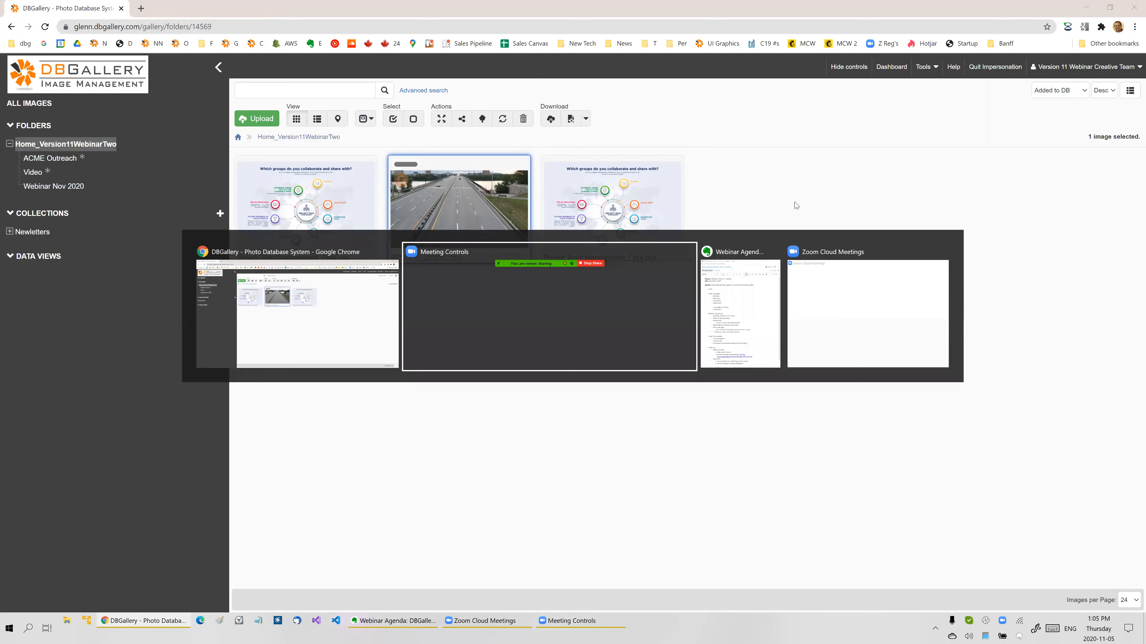
key("alt+Tab")
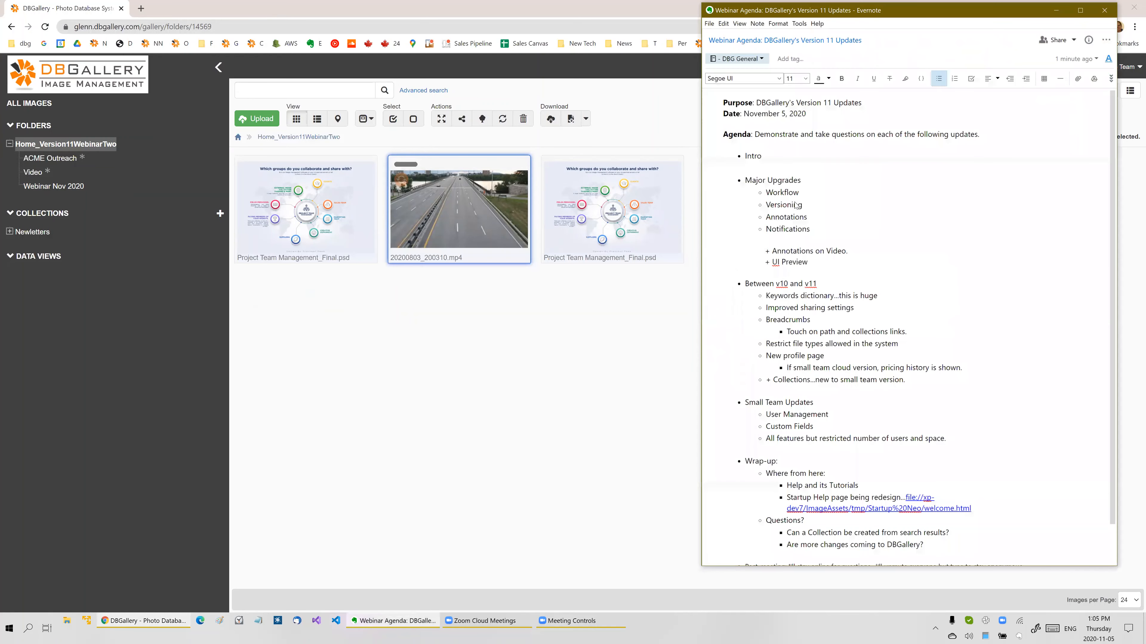
key("alt+Tab")
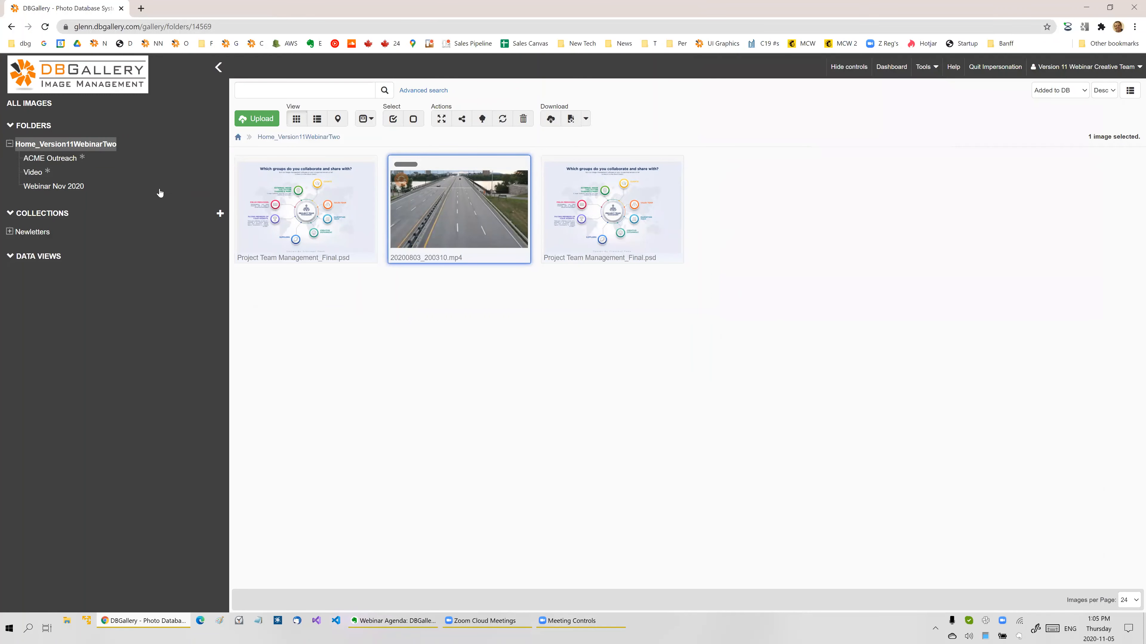
Open Project Team Management_Final.psd from the ACME Outreach folder and compare its versions 1 and 4 with the current version
left_click(69, 159)
double_click(315, 189)
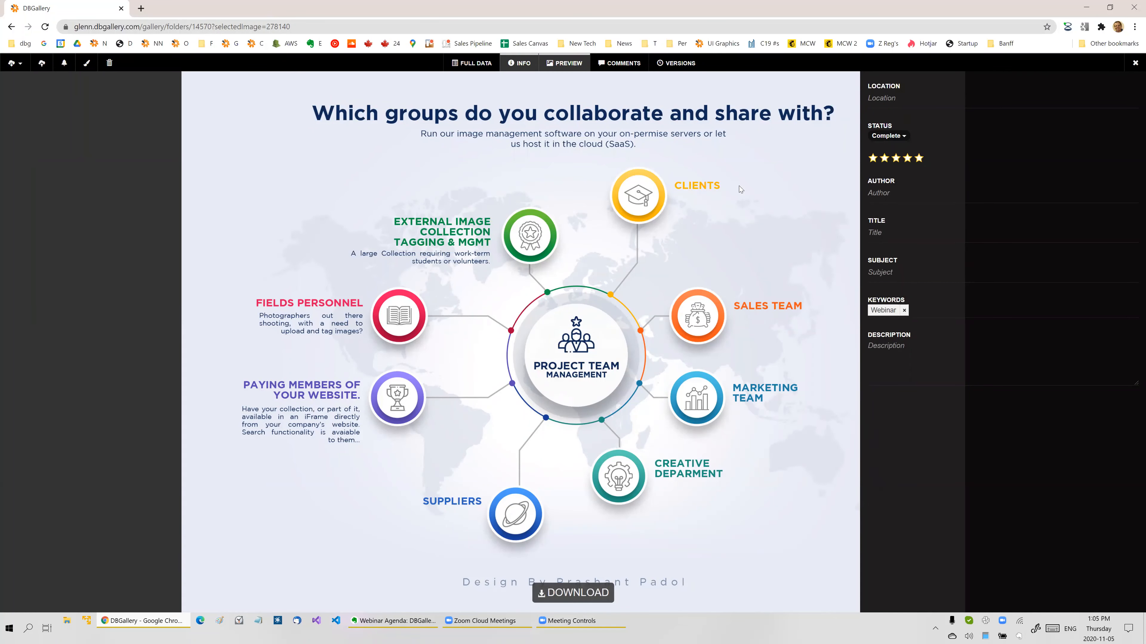
left_click(682, 64)
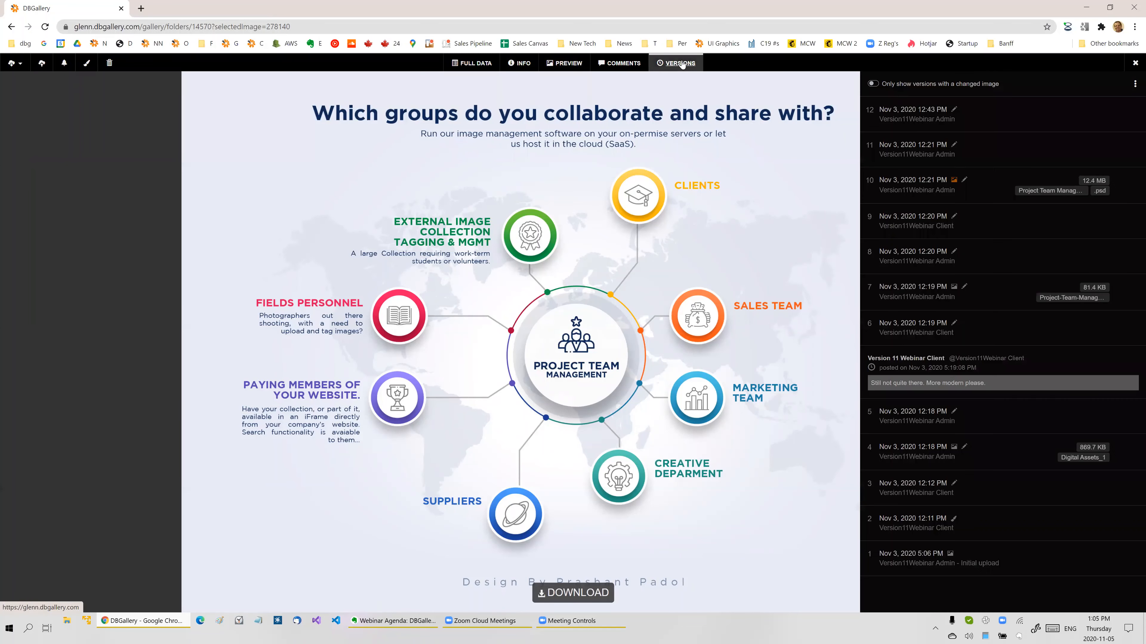
left_click(999, 556)
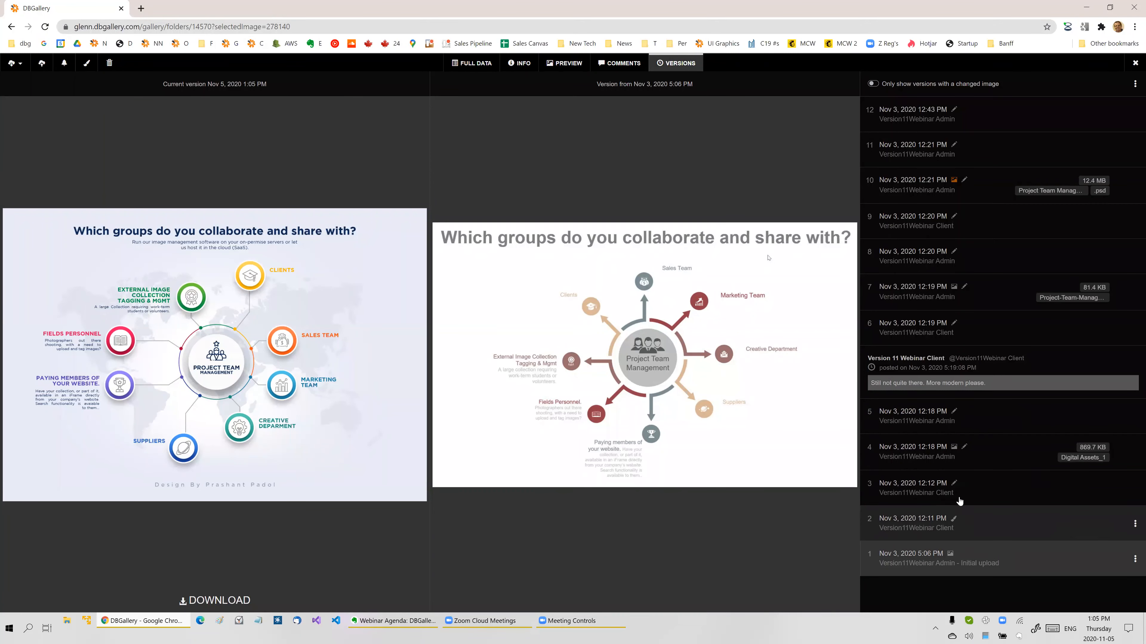
left_click(975, 457)
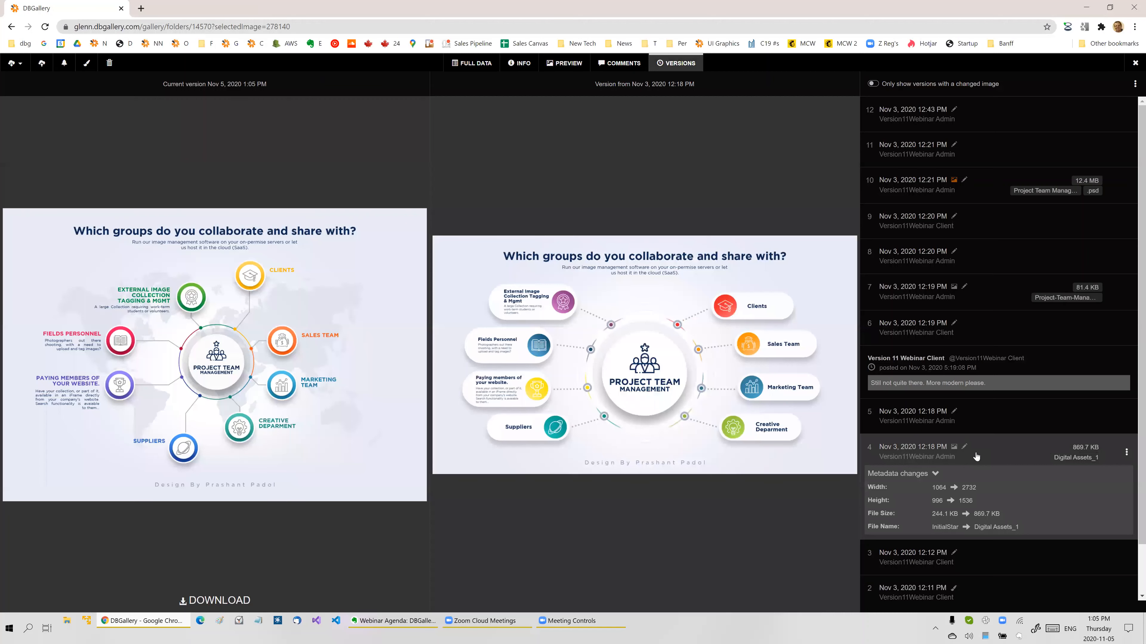
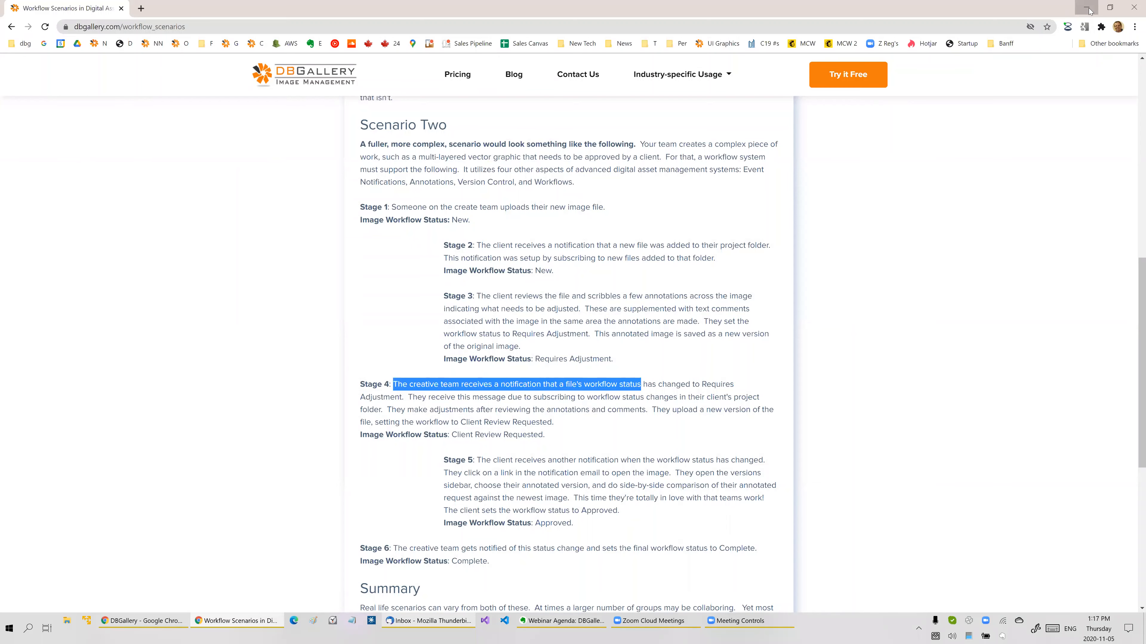
Close the Workflow Scenarios page and highlight "Annotations on Video" in the Evernote agenda
left_click(1132, 8)
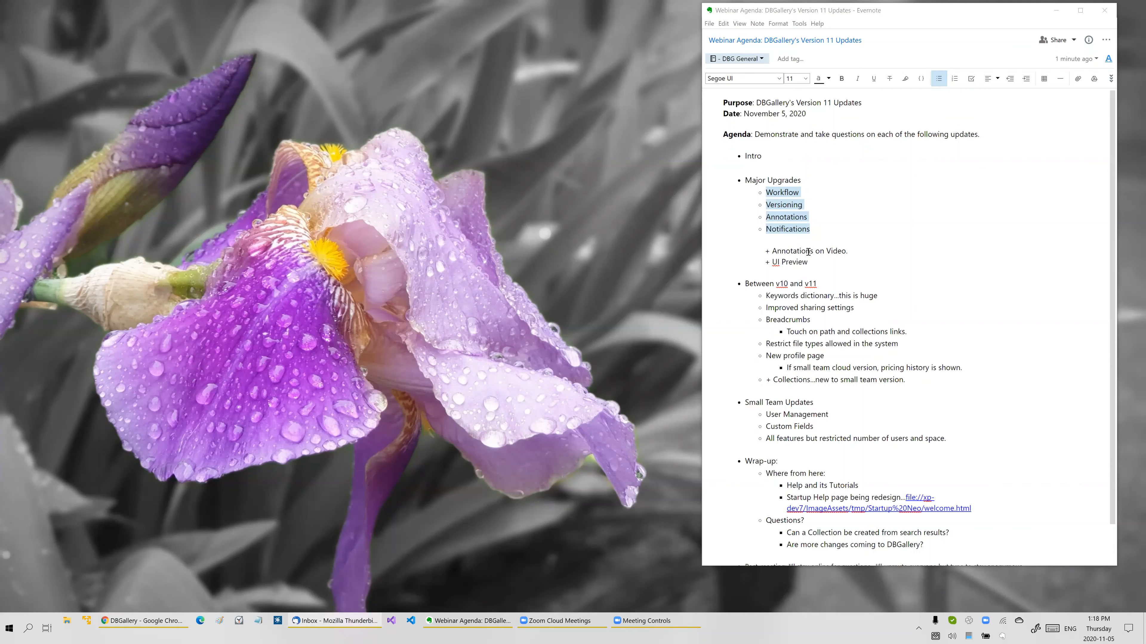
left_click_drag(773, 250, 840, 250)
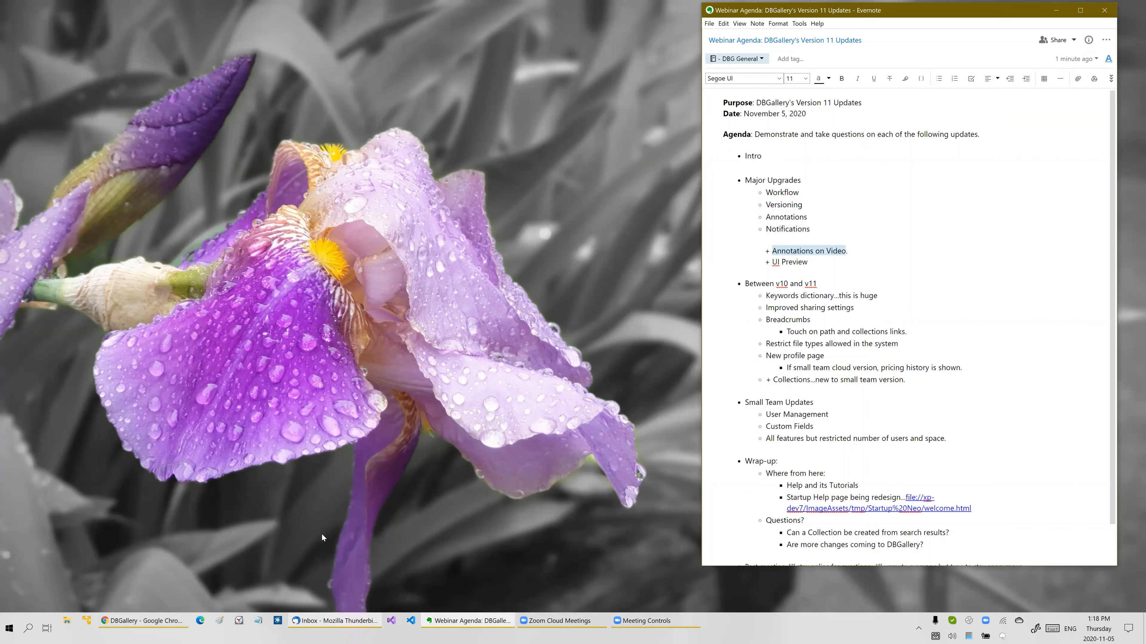
Switch to DBGallery, open 20200803_200310.mp4 from the Video folder and play it
left_click(140, 621)
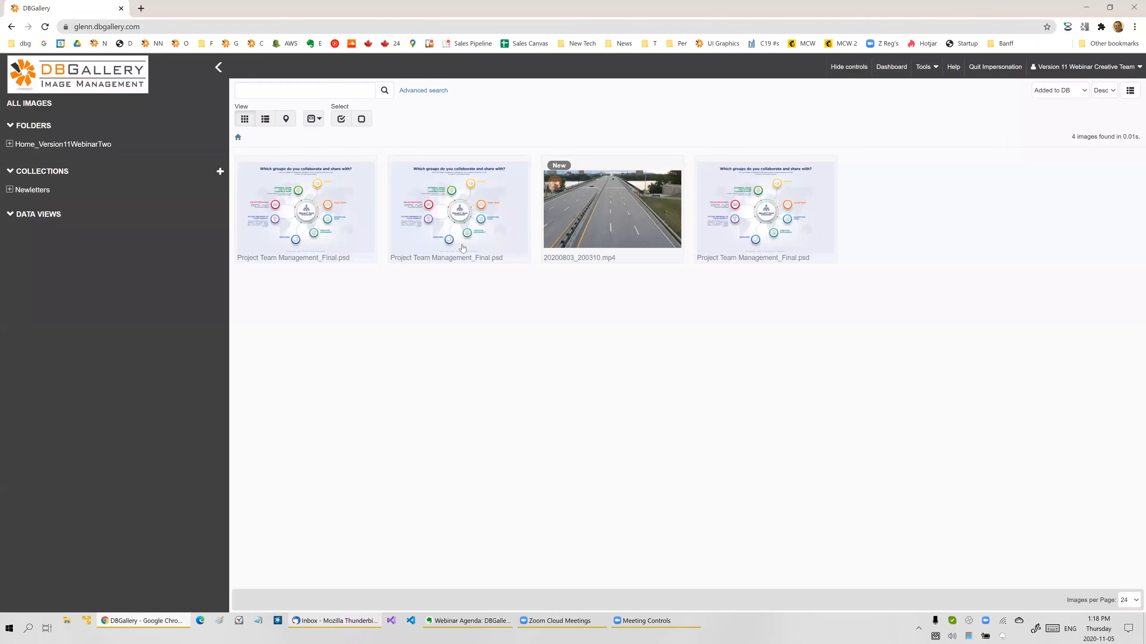
left_click(9, 143)
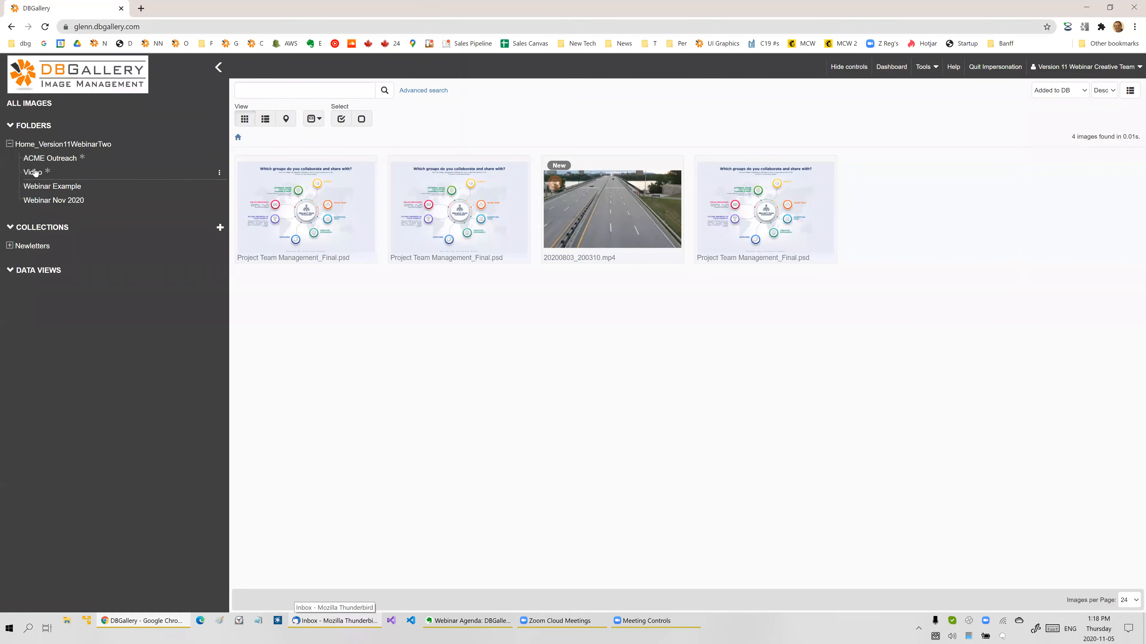
left_click(35, 172)
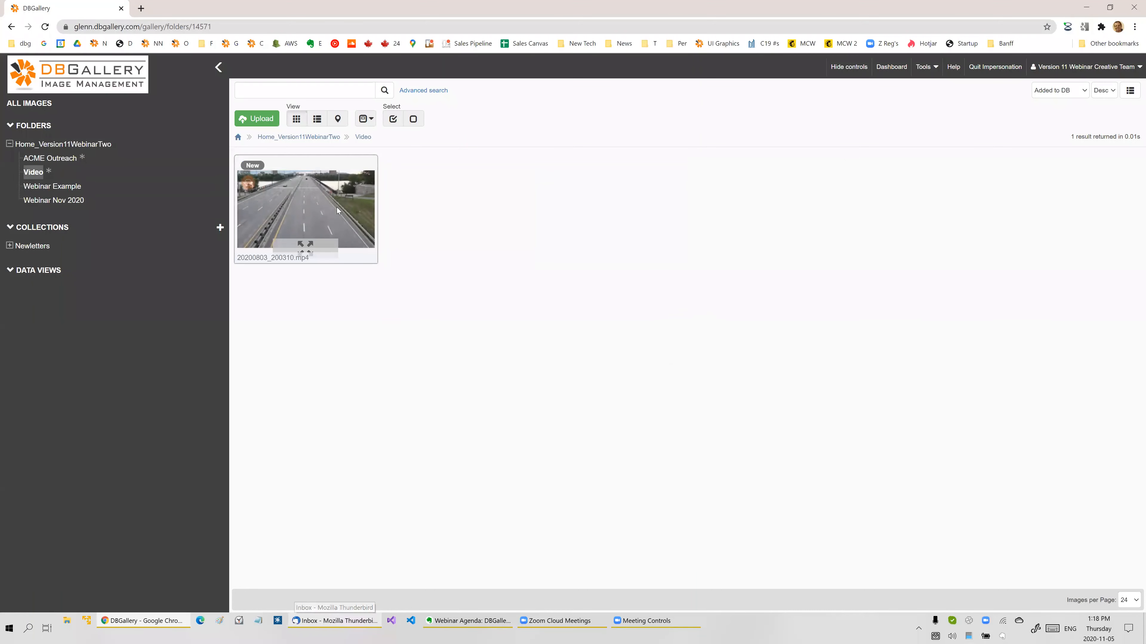
double_click(335, 207)
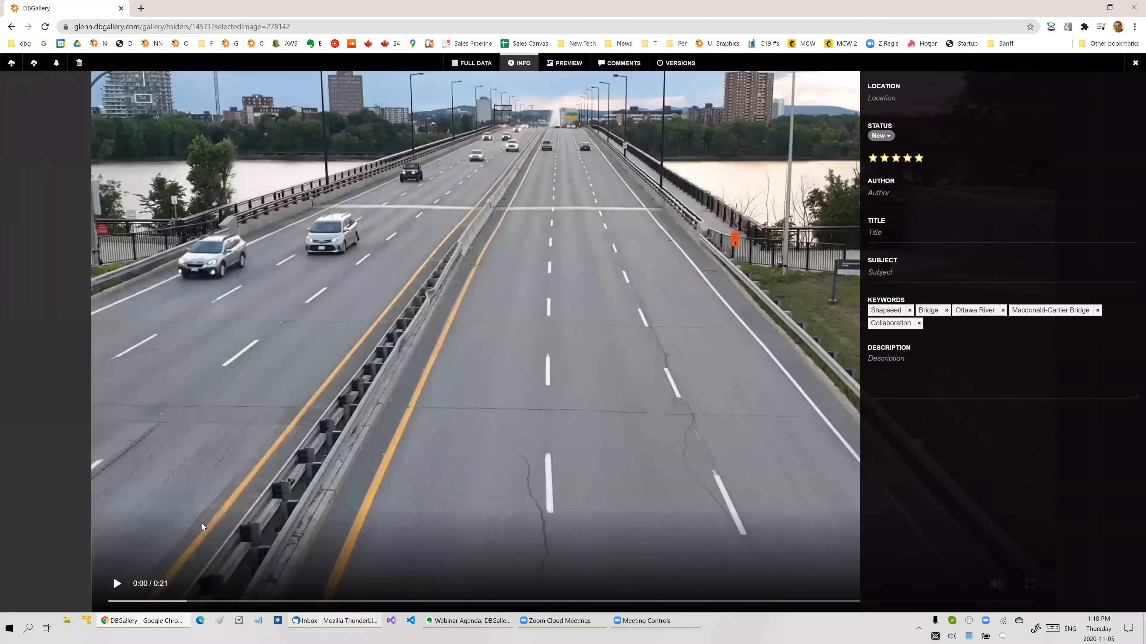
left_click(115, 584)
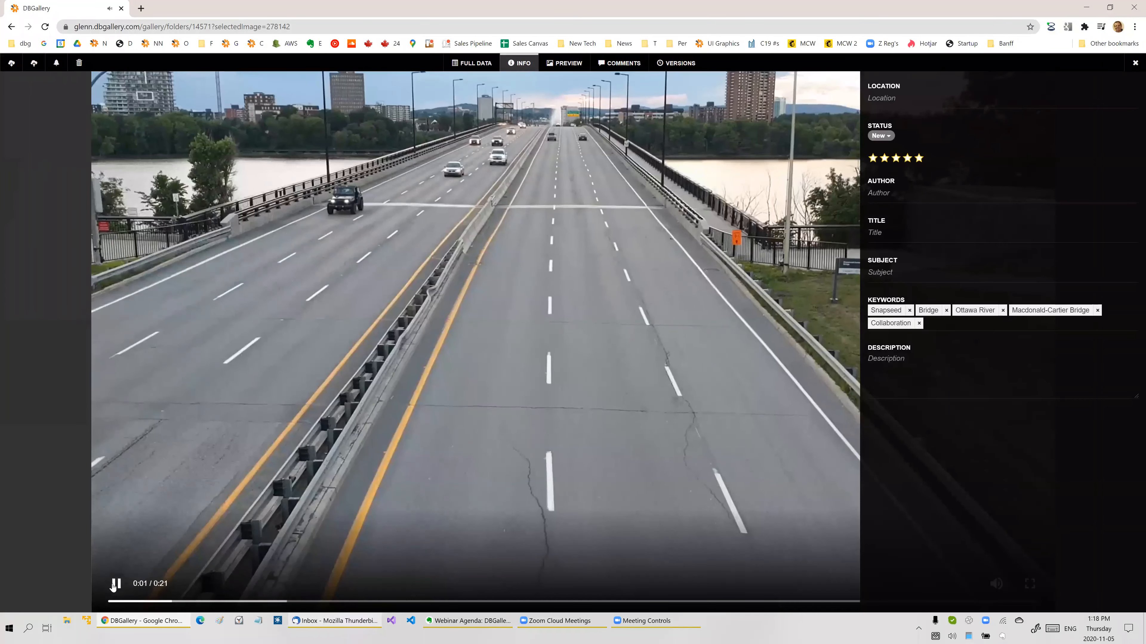
Pause the video, move to 0:04 and post the timestamped comment "This looks good but remove the start and end 3 seconds."
left_click(116, 583)
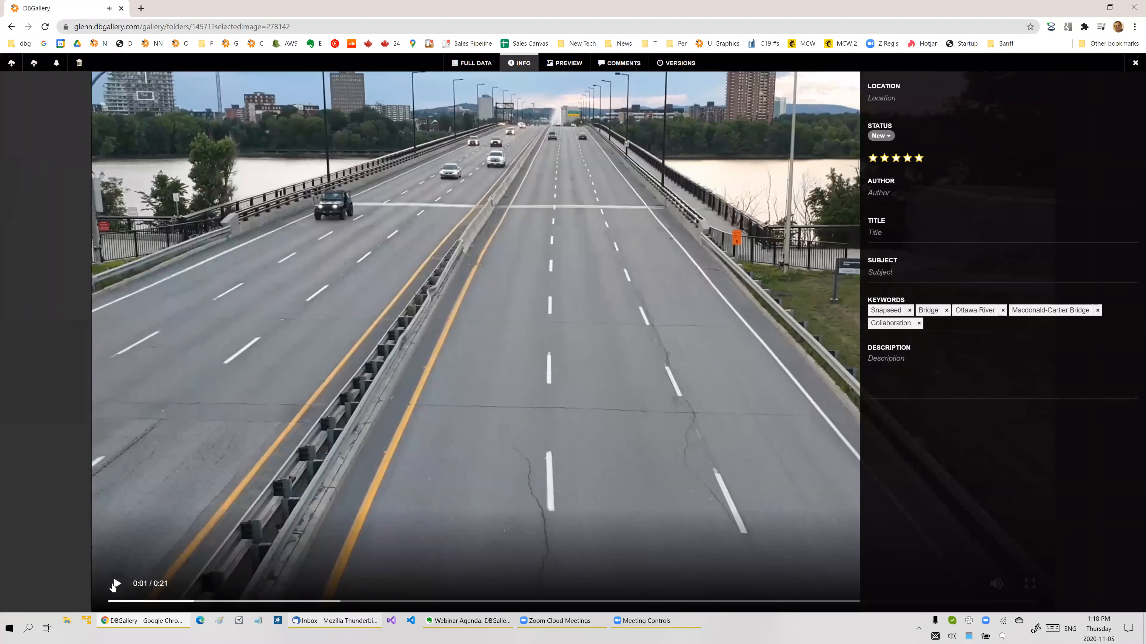
left_click(310, 602)
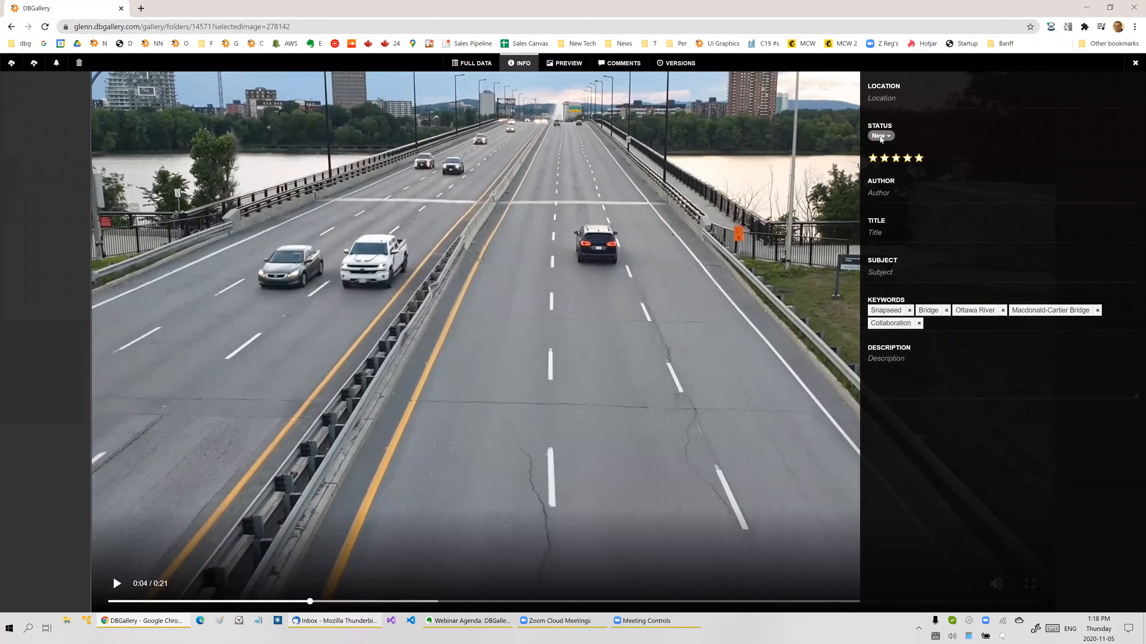
left_click(622, 64)
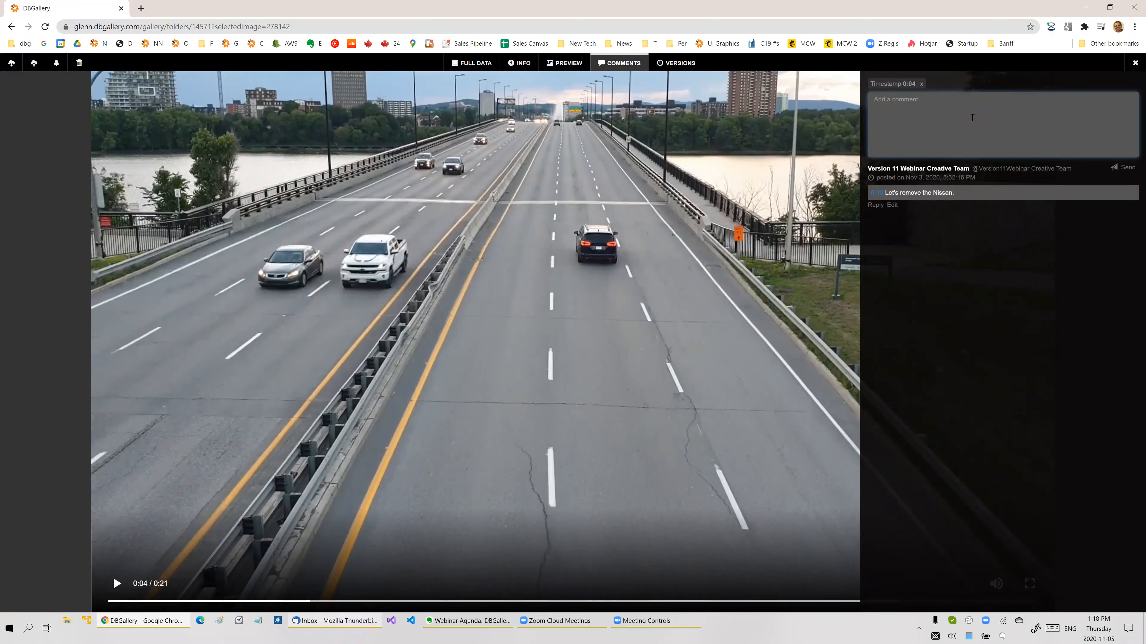
type("This looks good but removed")
type("he start and end 3 s")
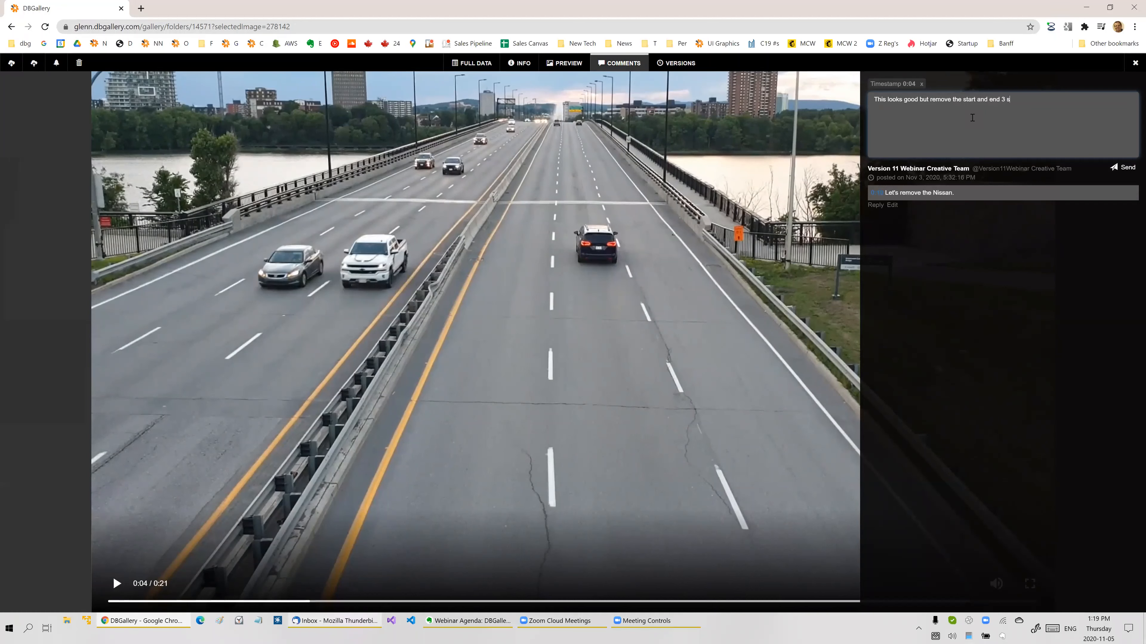
type("eonds.")
left_click(1126, 171)
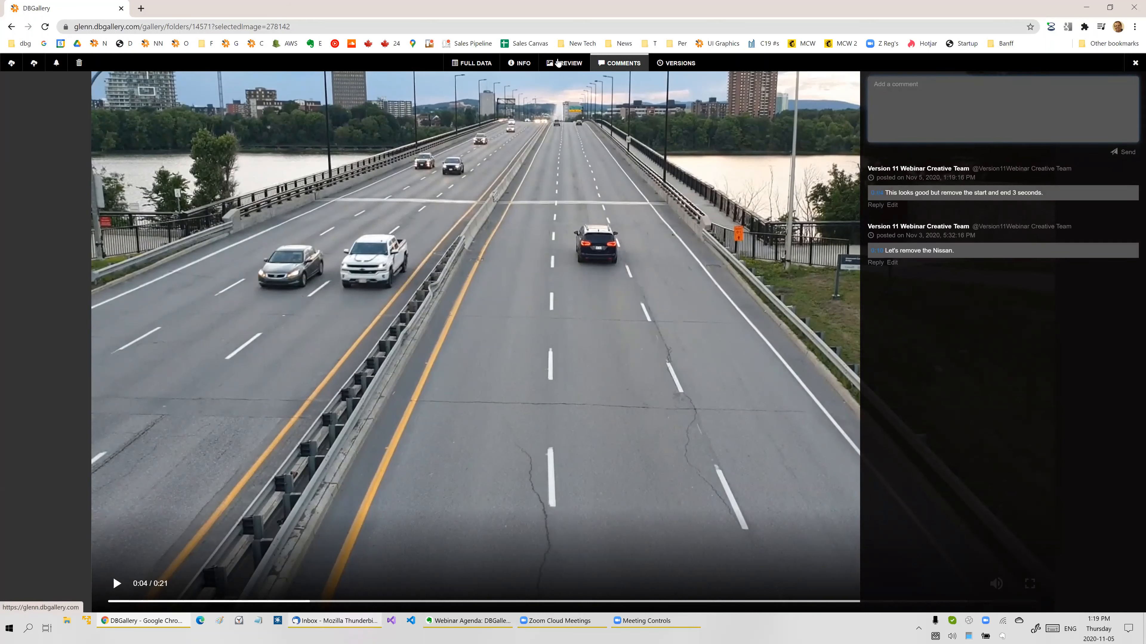
Set the video's status to Client Review Requested, save the change and close the viewer
left_click(524, 65)
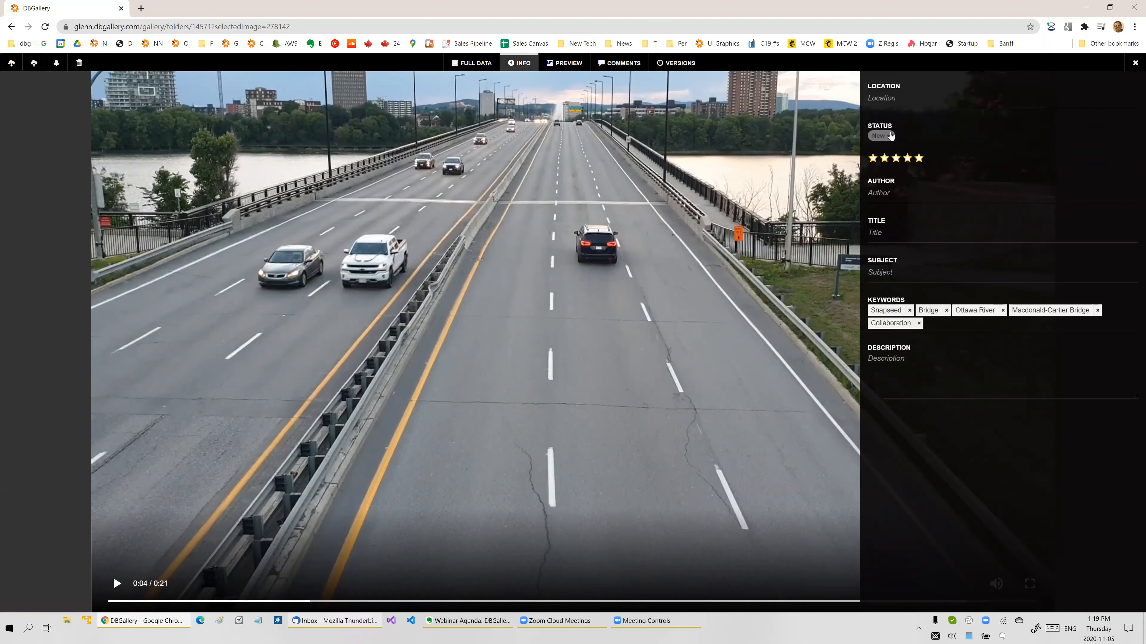
left_click(880, 136)
left_click(903, 176)
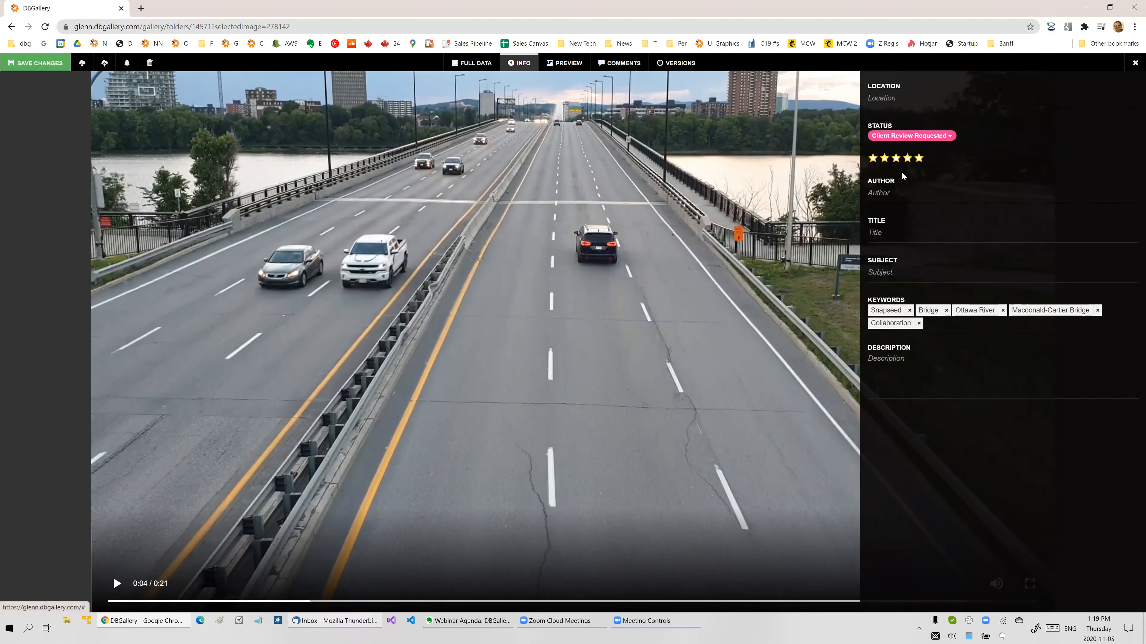
left_click(43, 64)
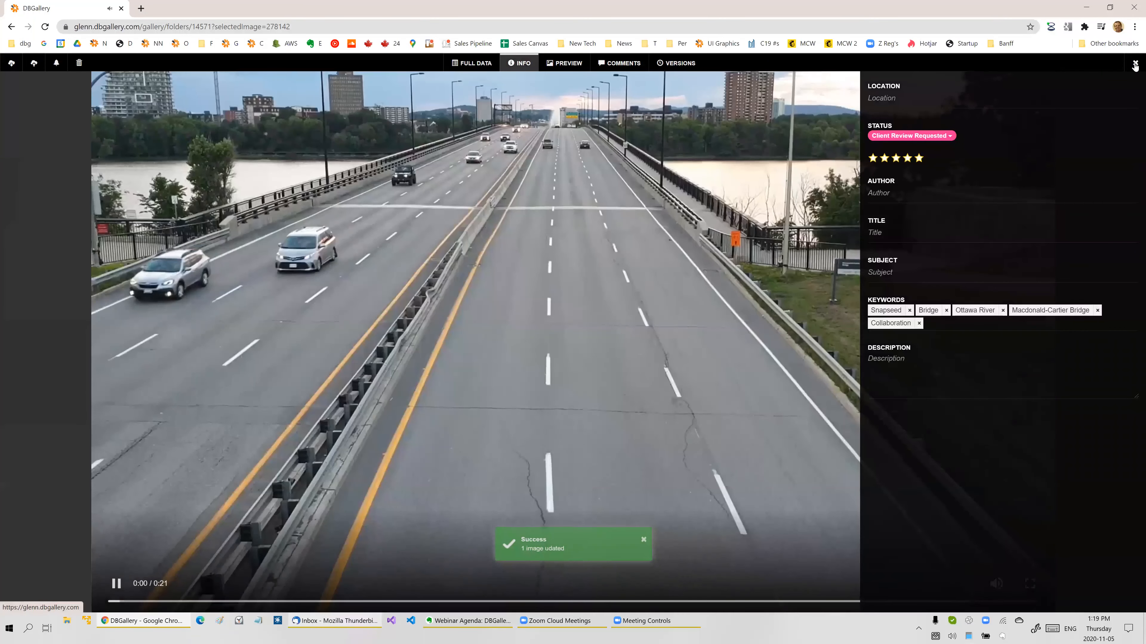
left_click(1135, 63)
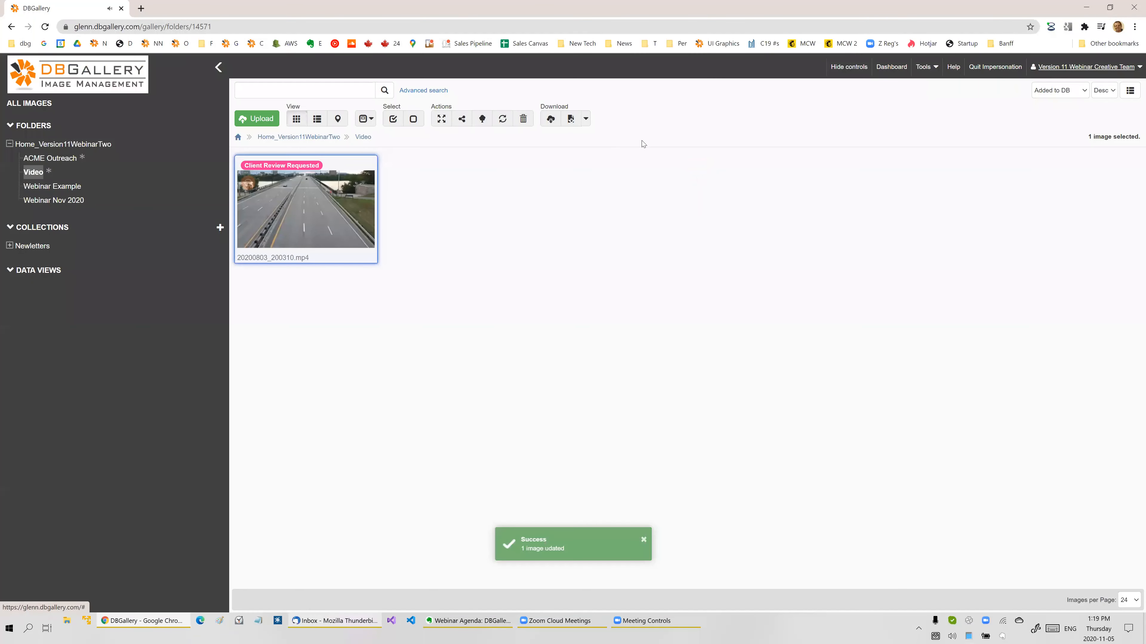
Reopen 20200803_200310.mp4, use the timestamps of both posted comments to jump to their frames, and close the viewer
double_click(310, 188)
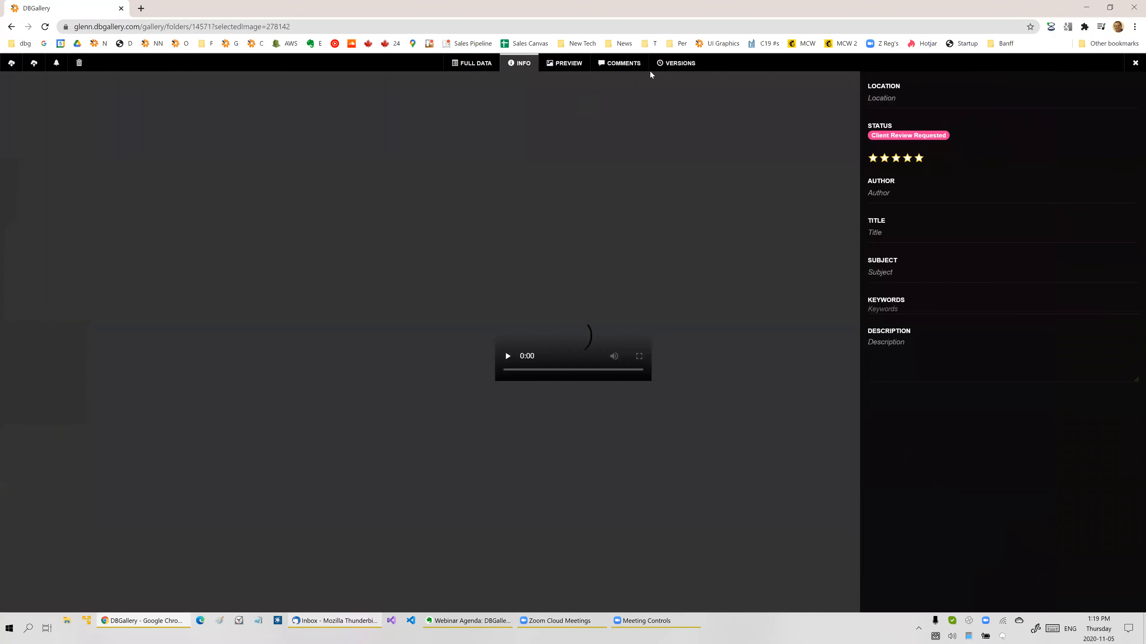
left_click(625, 63)
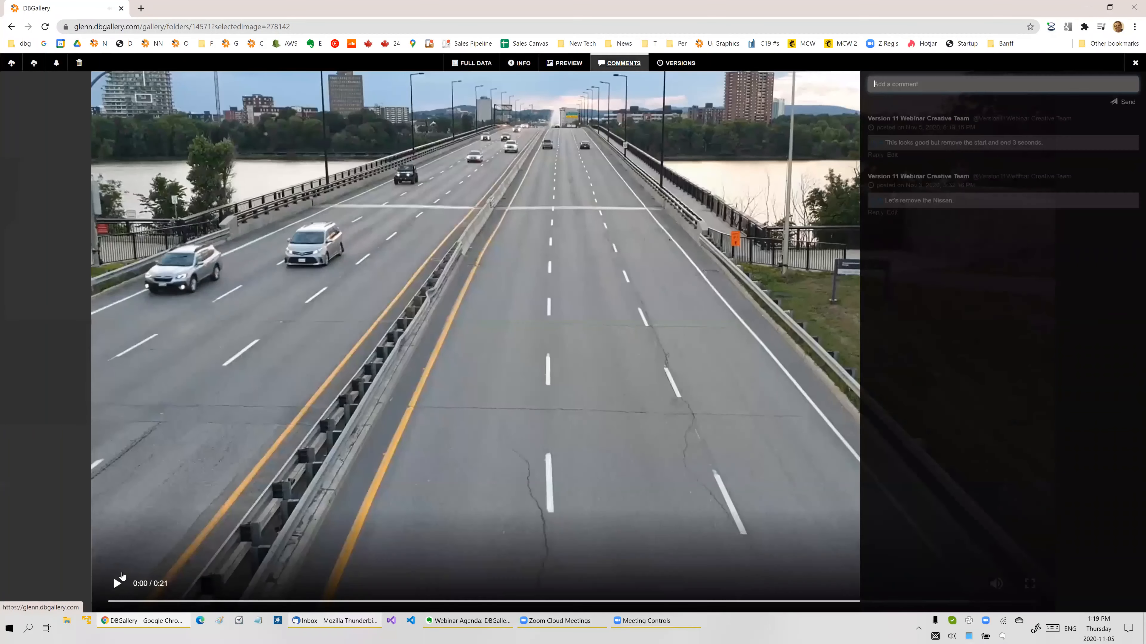
left_click(117, 583)
left_click(776, 314)
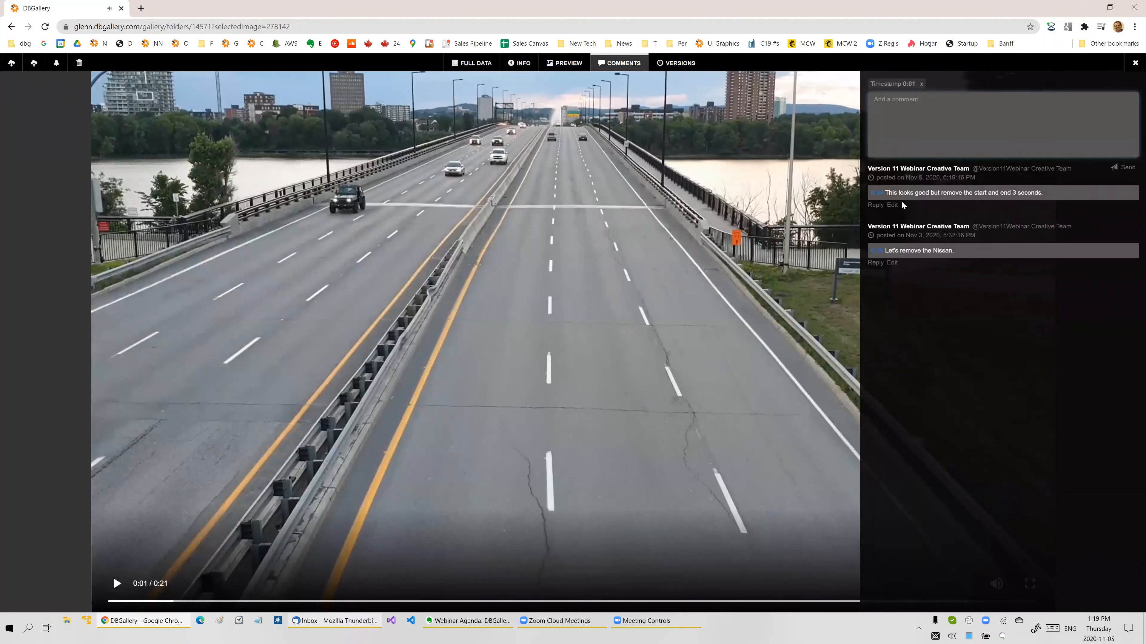
left_click(877, 194)
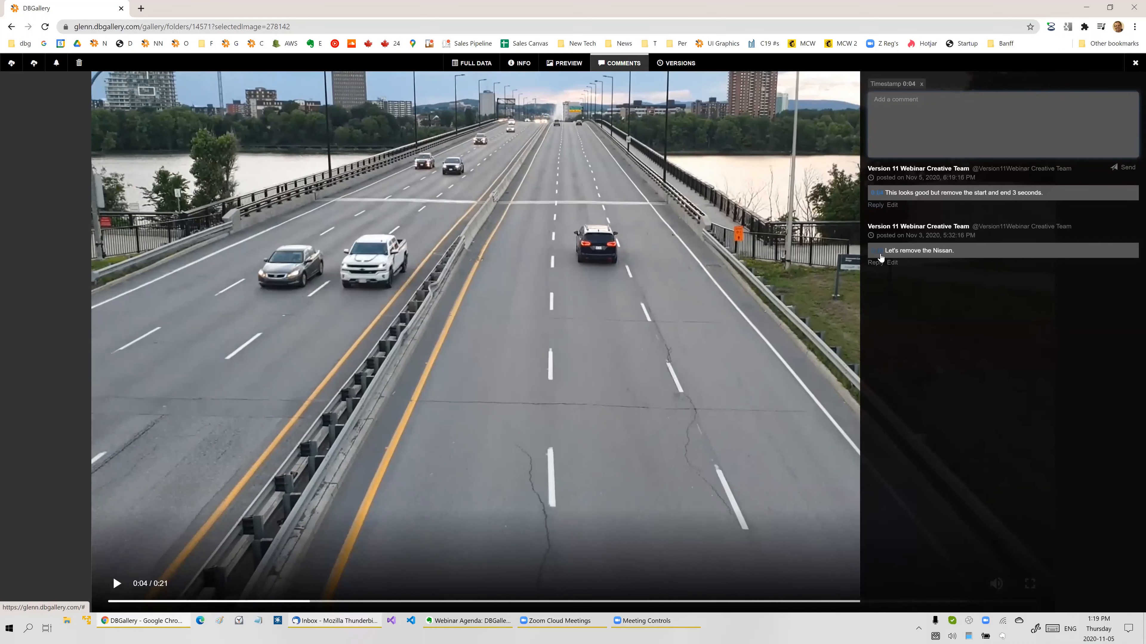
left_click(878, 254)
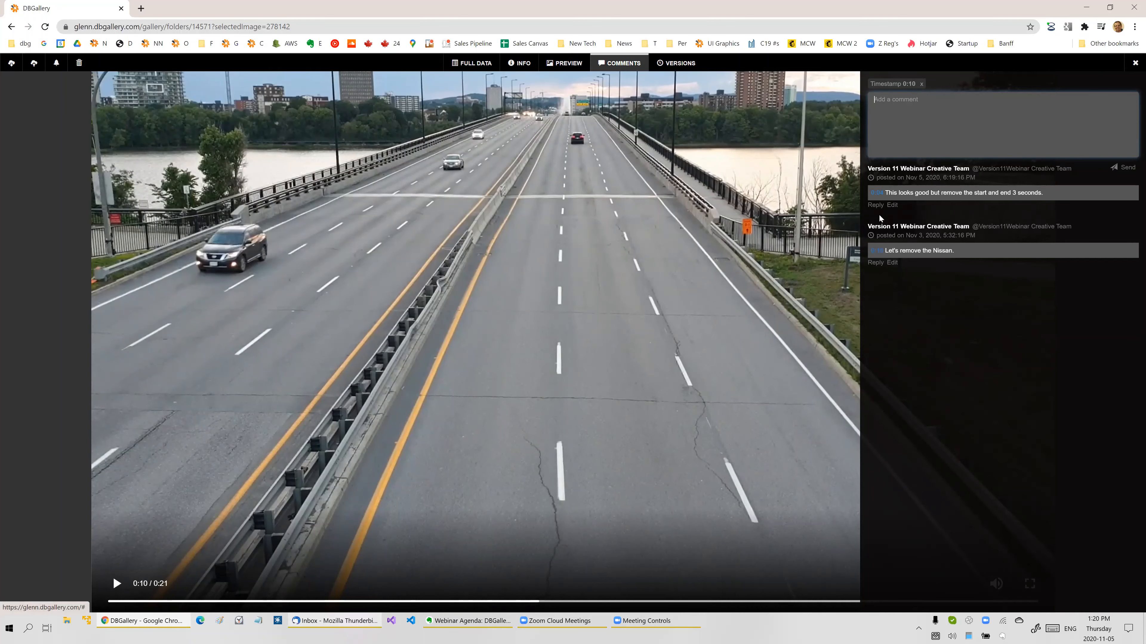
left_click(875, 194)
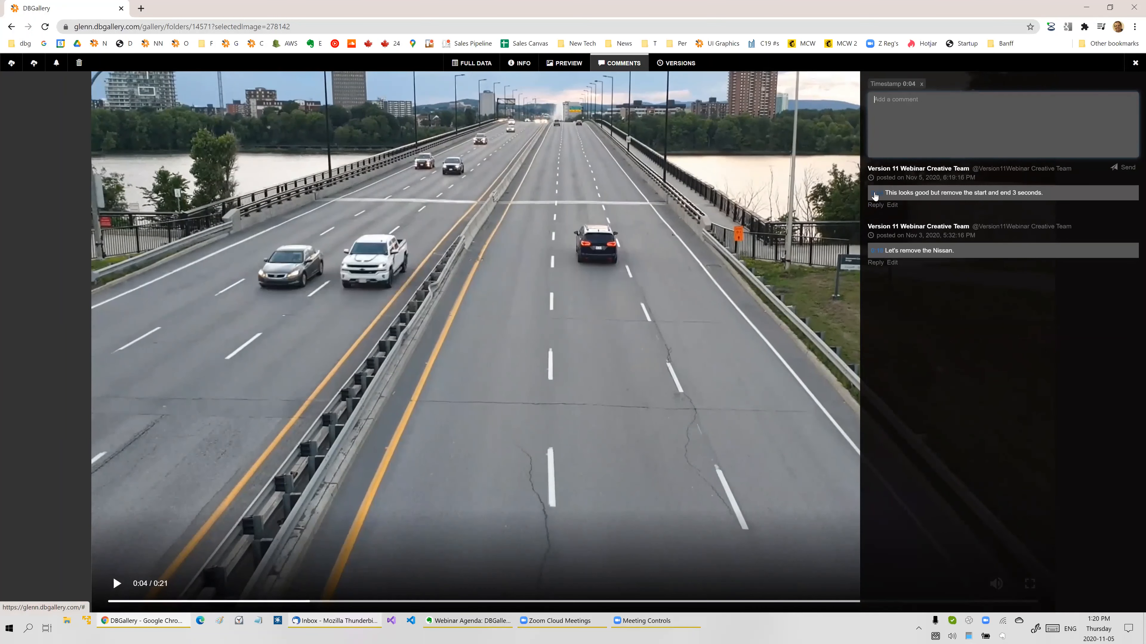
left_click(1134, 64)
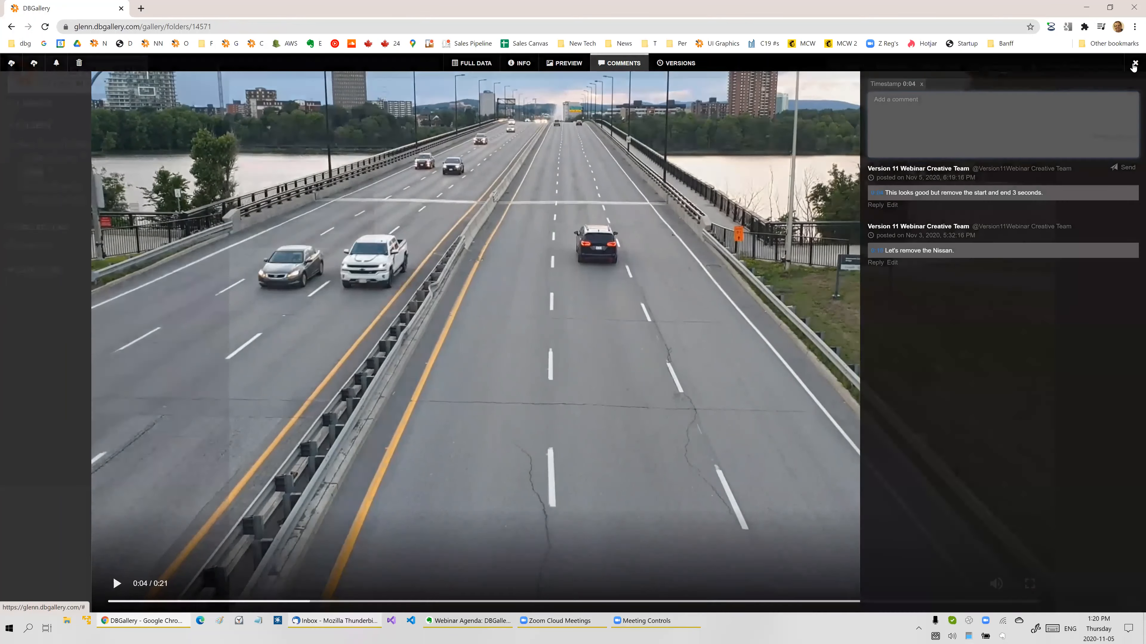
Switch to the Evernote agenda, highlight "UI Preview" and return to DBGallery
key("alt+Tab")
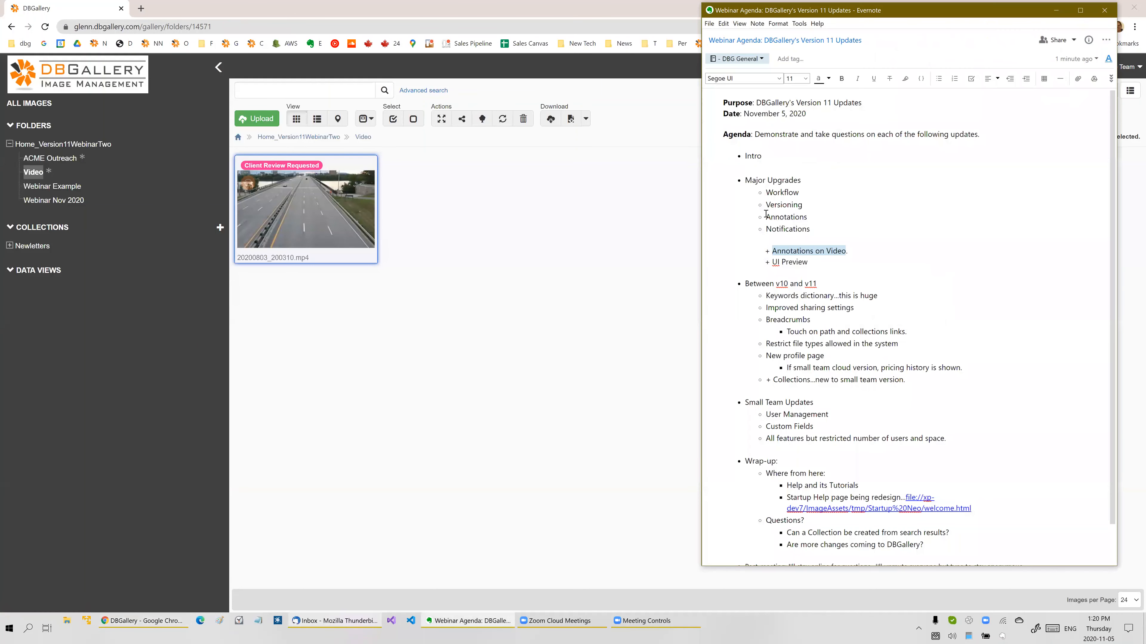
left_click_drag(772, 261, 790, 260)
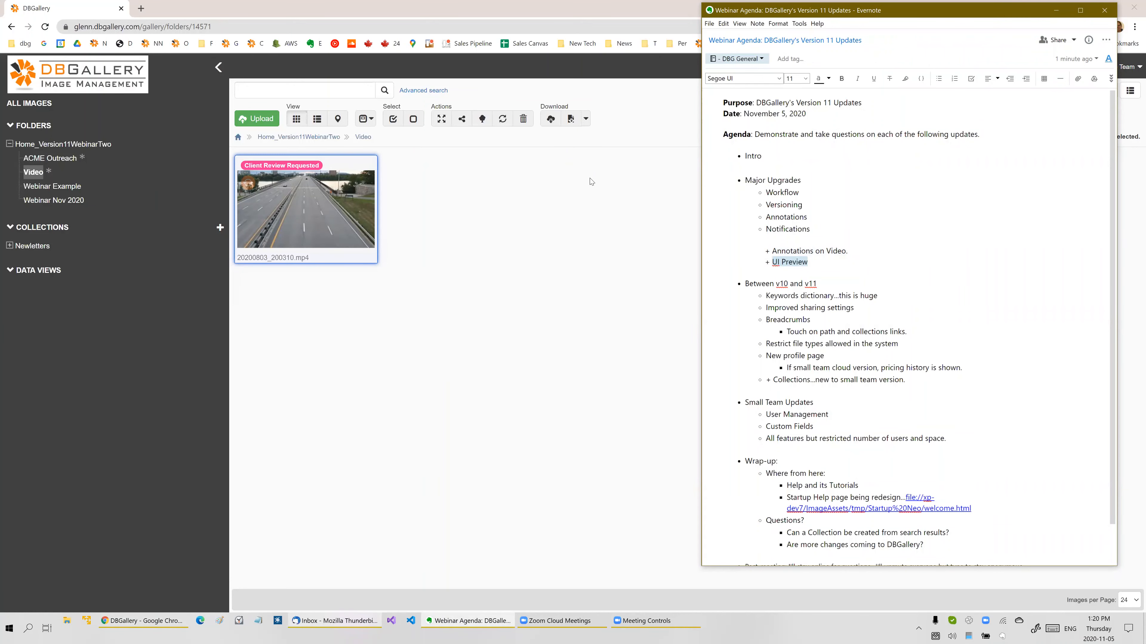
left_click(448, 66)
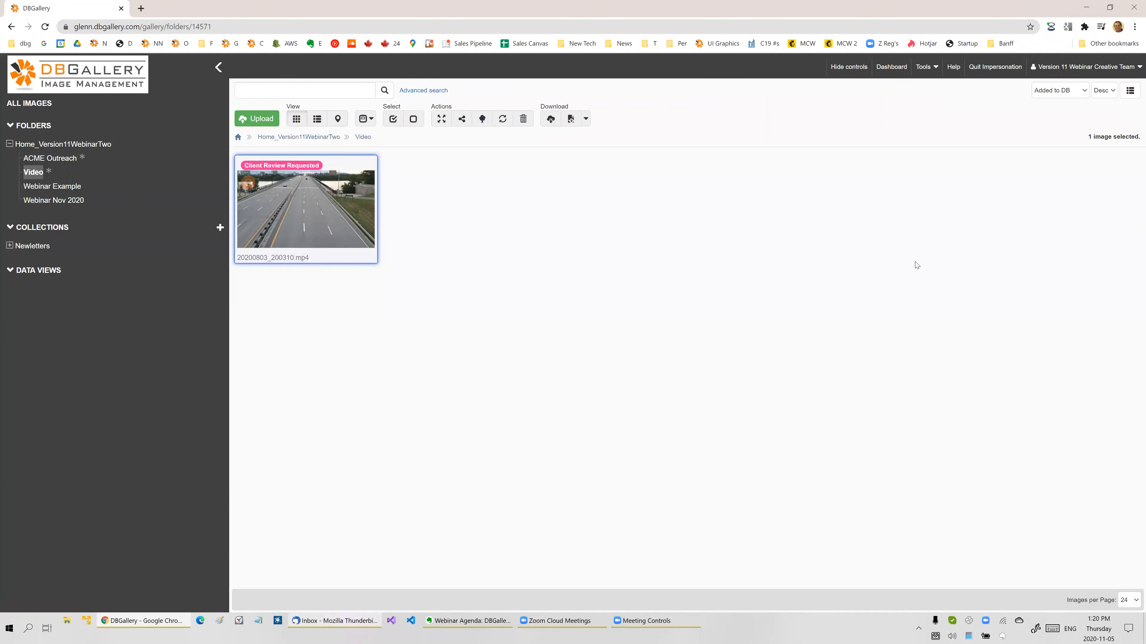
Quit impersonation, examine the Version11WebinarTwo customer account's edit form and cancel it without saving
left_click(992, 68)
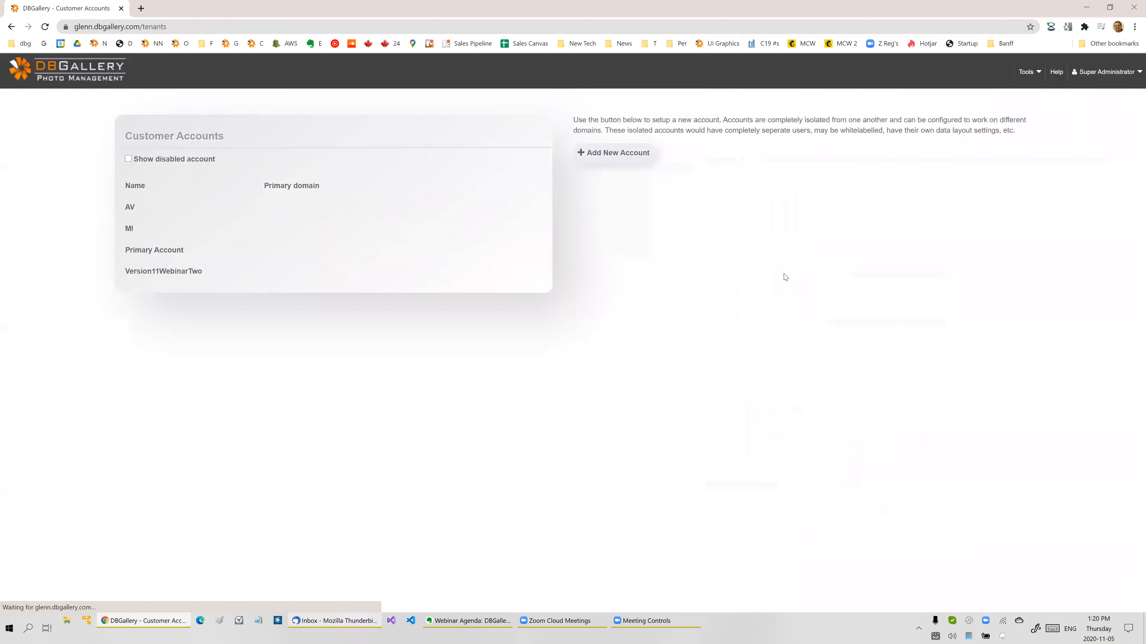
left_click(181, 270)
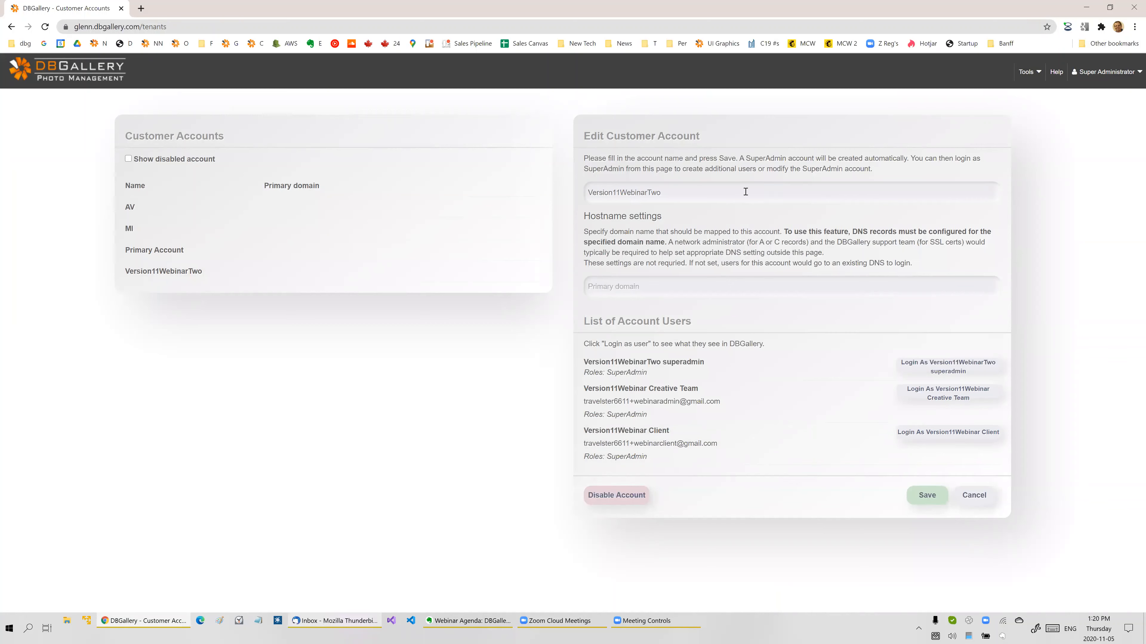
left_click_drag(746, 191, 584, 194)
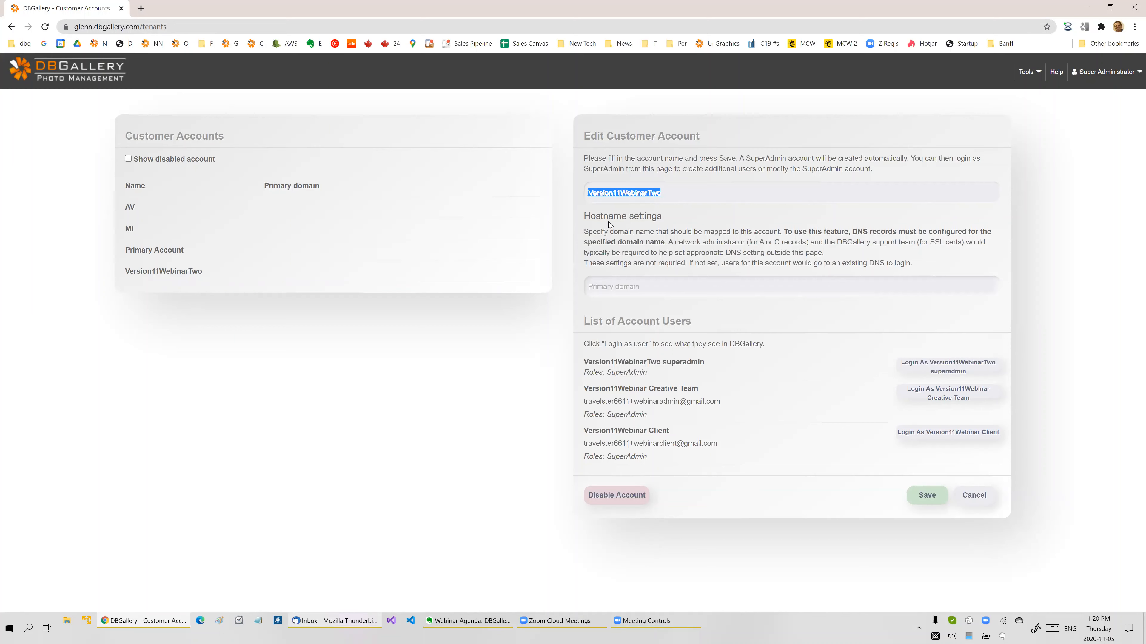
left_click(630, 191)
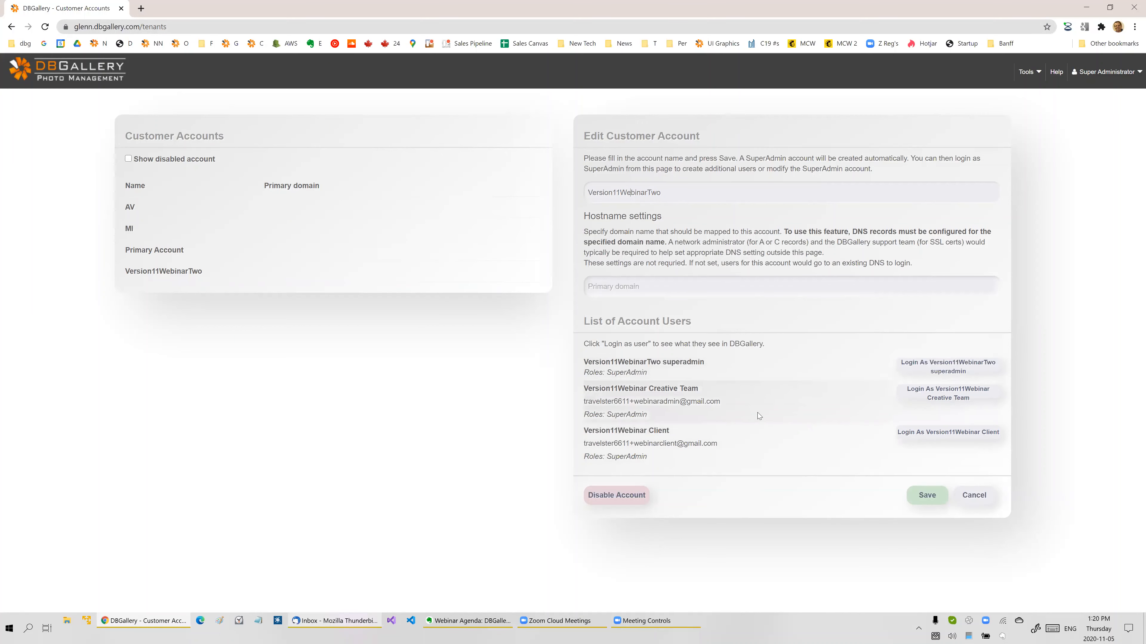
left_click(973, 497)
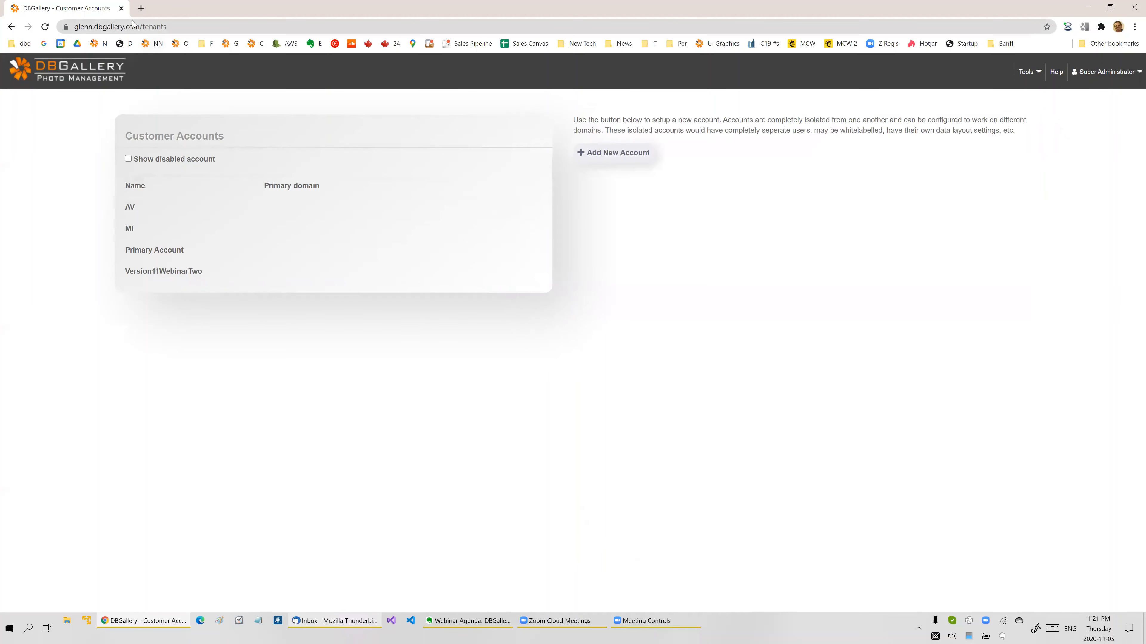
Close the DBGallery page and highlight "Between v10 and v11" in the Evernote agenda
left_click(121, 8)
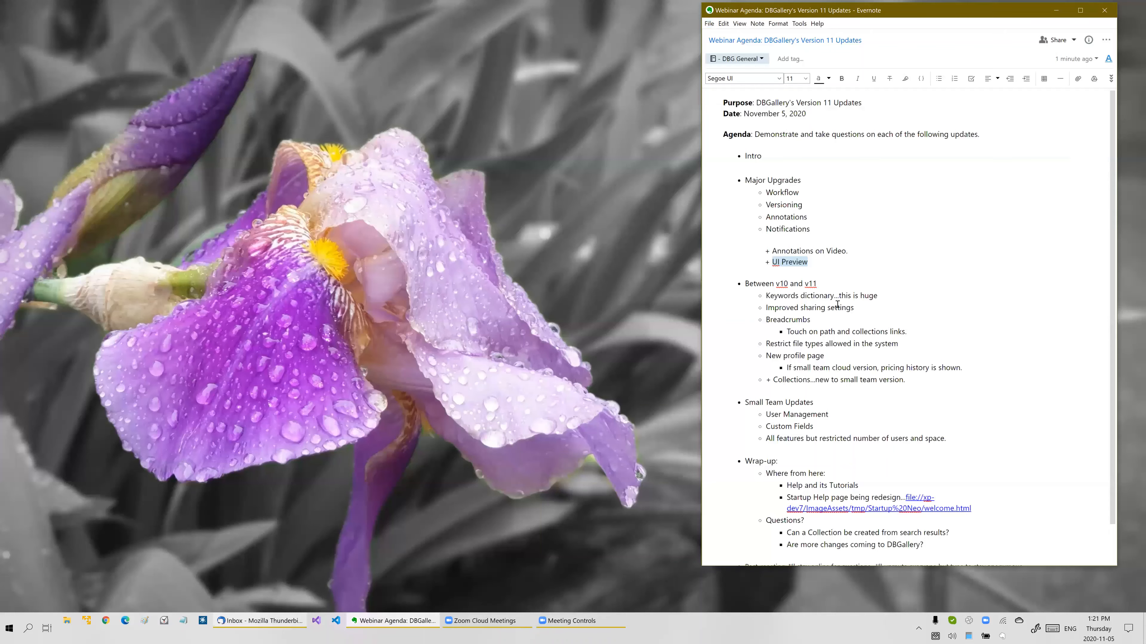
double_click(764, 284)
left_click_drag(765, 285, 818, 283)
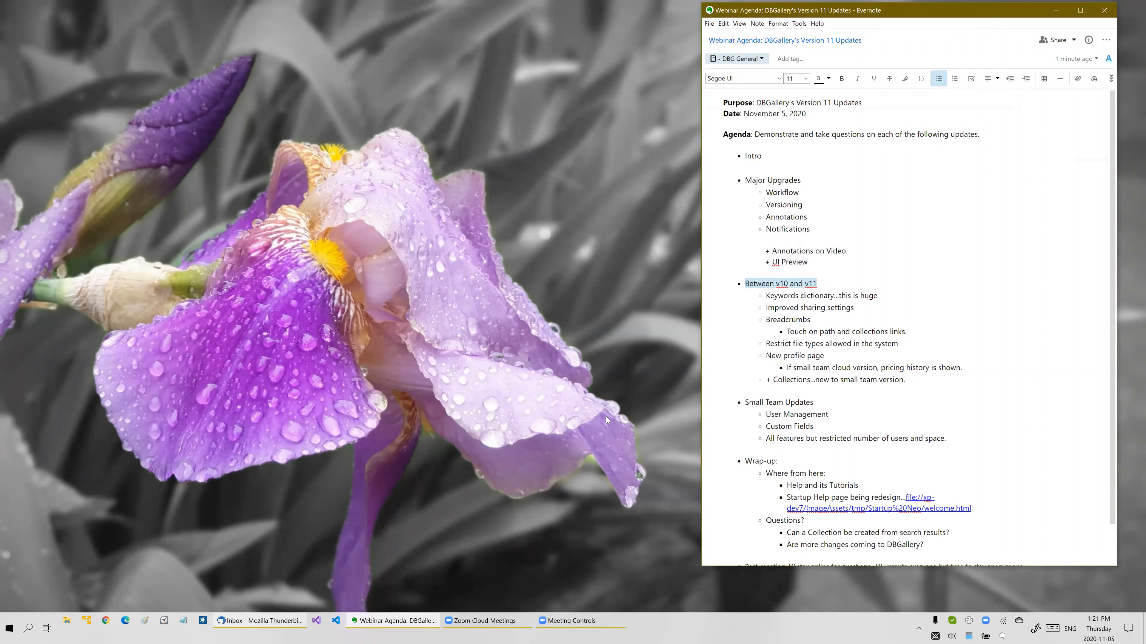
left_click(573, 19)
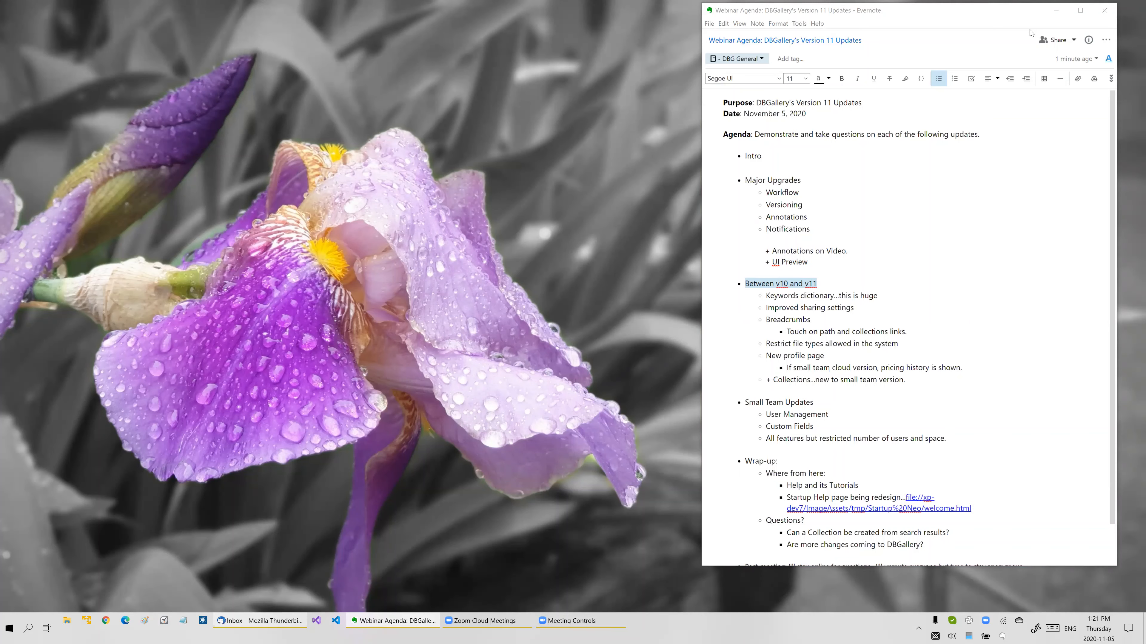
Check the Thunderbird inbox for DBGallery notifications and return to the "Between v10 and v11" heading in the Evernote agenda
left_click(259, 620)
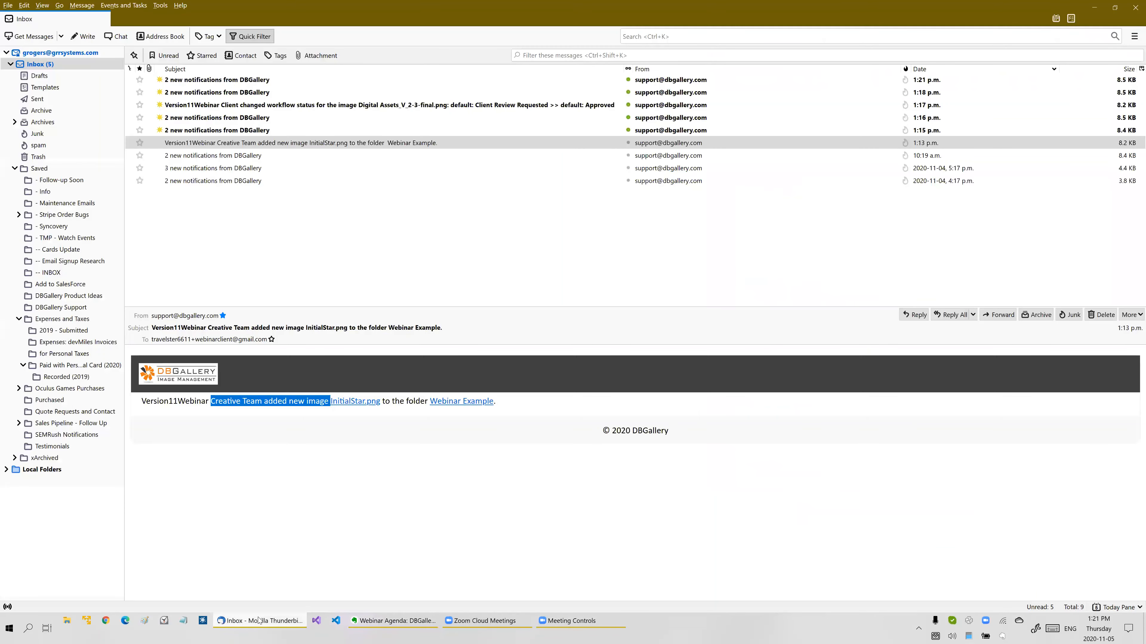
left_click(258, 620)
left_click(258, 620)
left_click(258, 620)
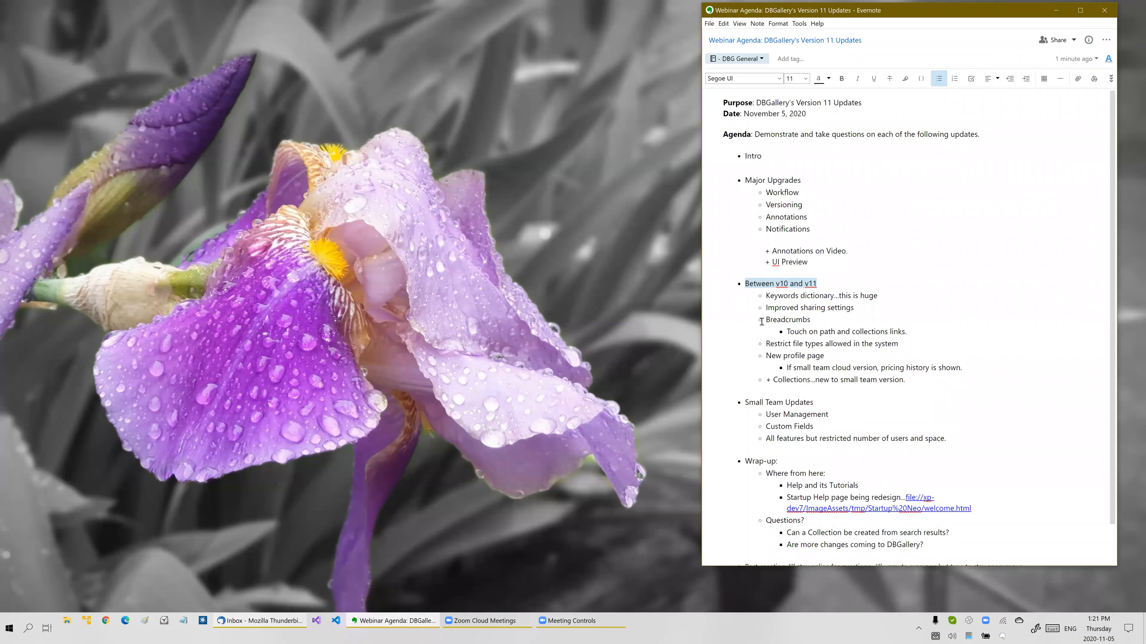
left_click_drag(745, 283, 818, 282)
Open DBGallery in a new Chrome window and log in as Version11Webinar Creative Team from the Version11WebinarTwo account
left_click(105, 626)
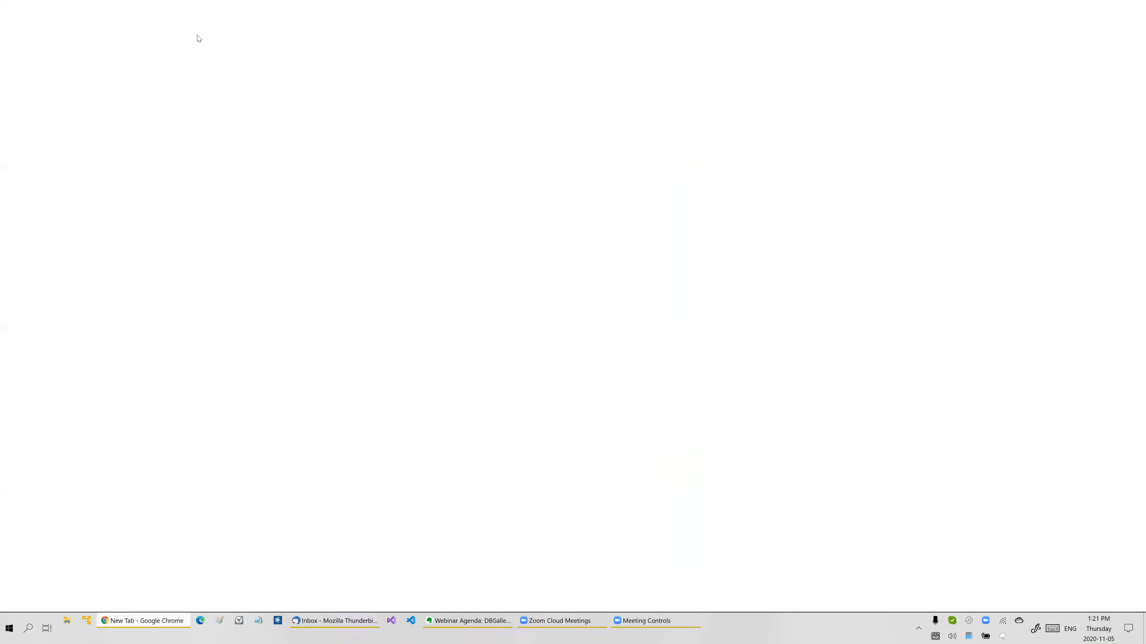
left_click(229, 43)
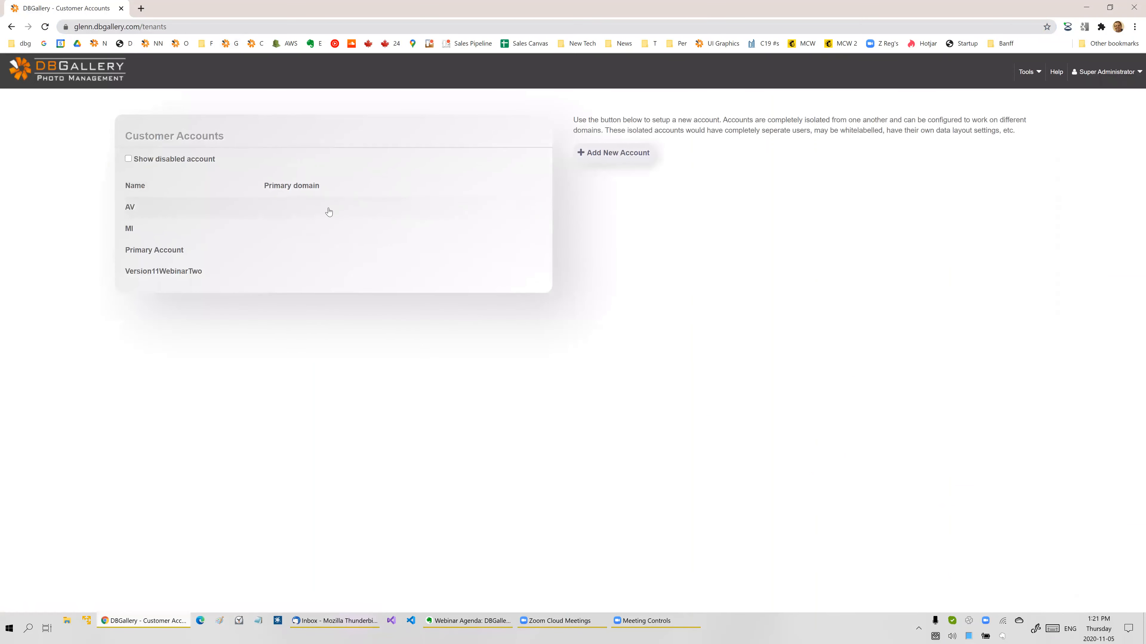
left_click(185, 273)
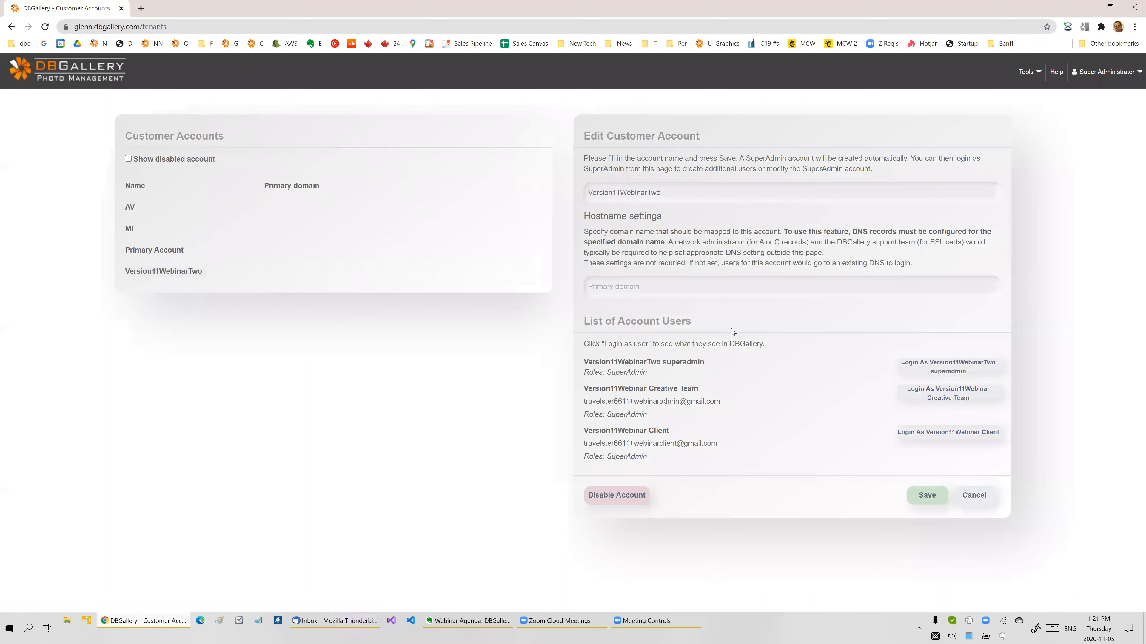
left_click(950, 394)
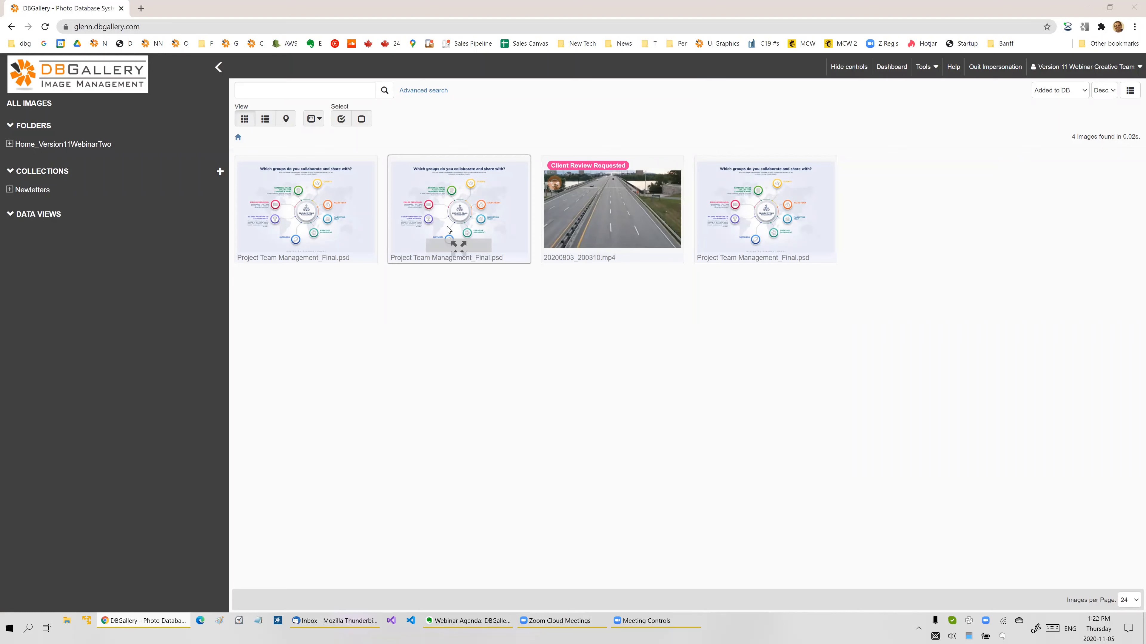
Try to add the keyword Sales to the first Project Team Management_Final.psd image in its Info panel
left_click(355, 217)
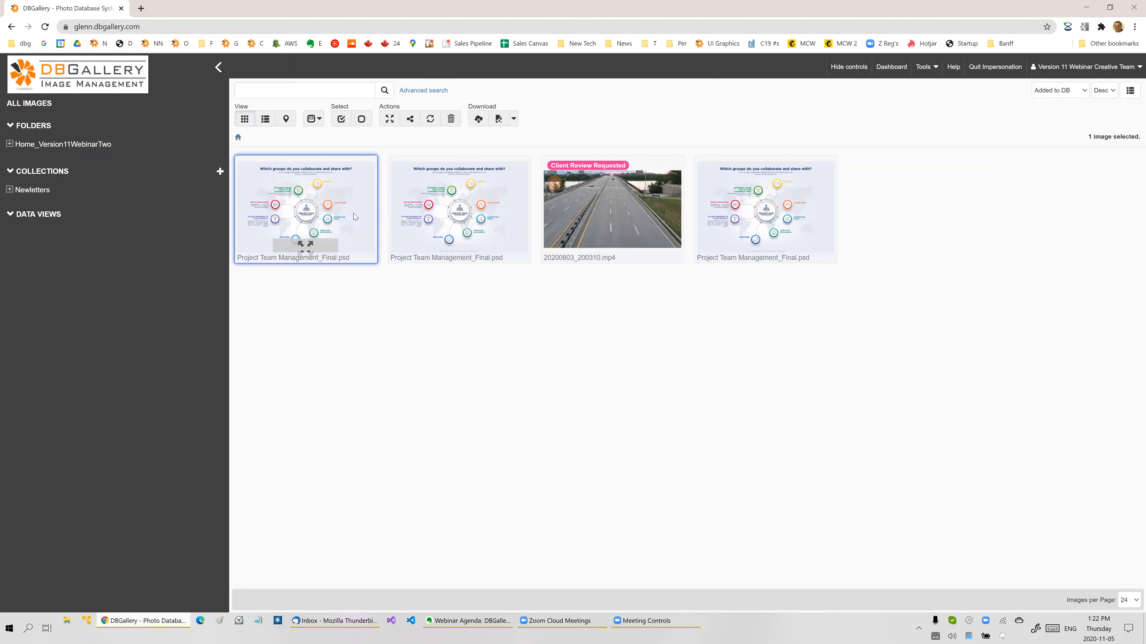
double_click(353, 213)
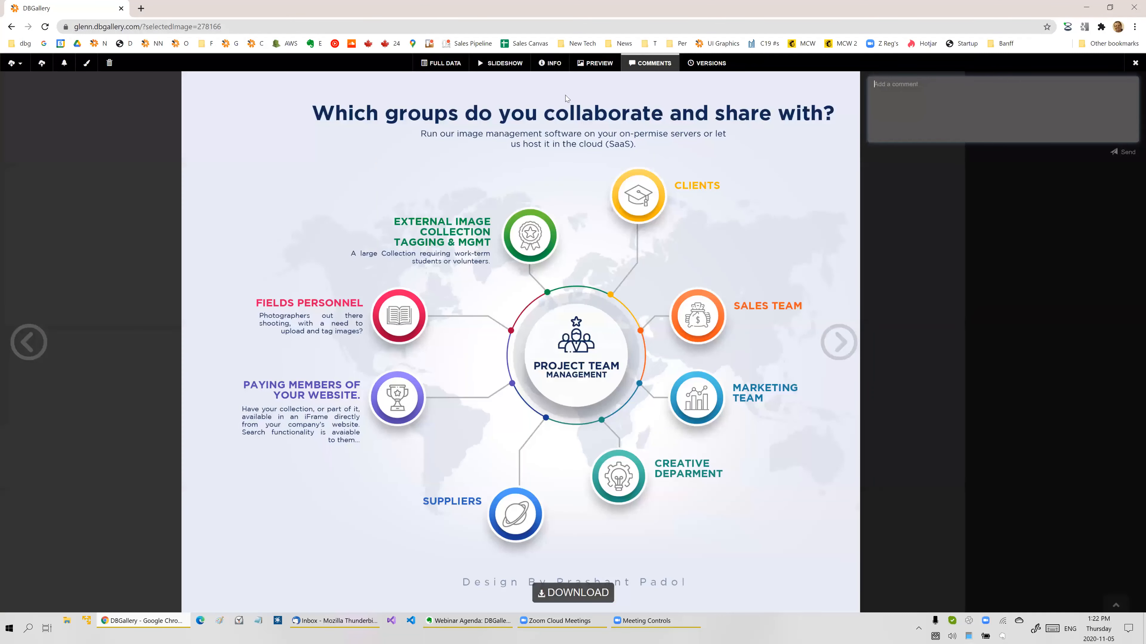
left_click(558, 65)
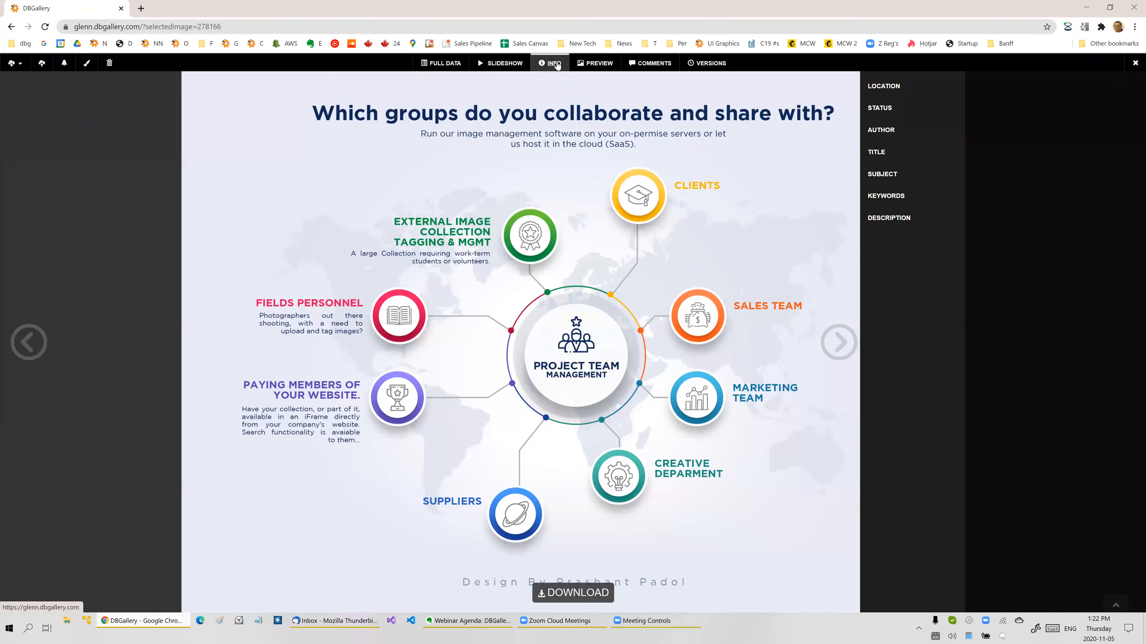
left_click(969, 313)
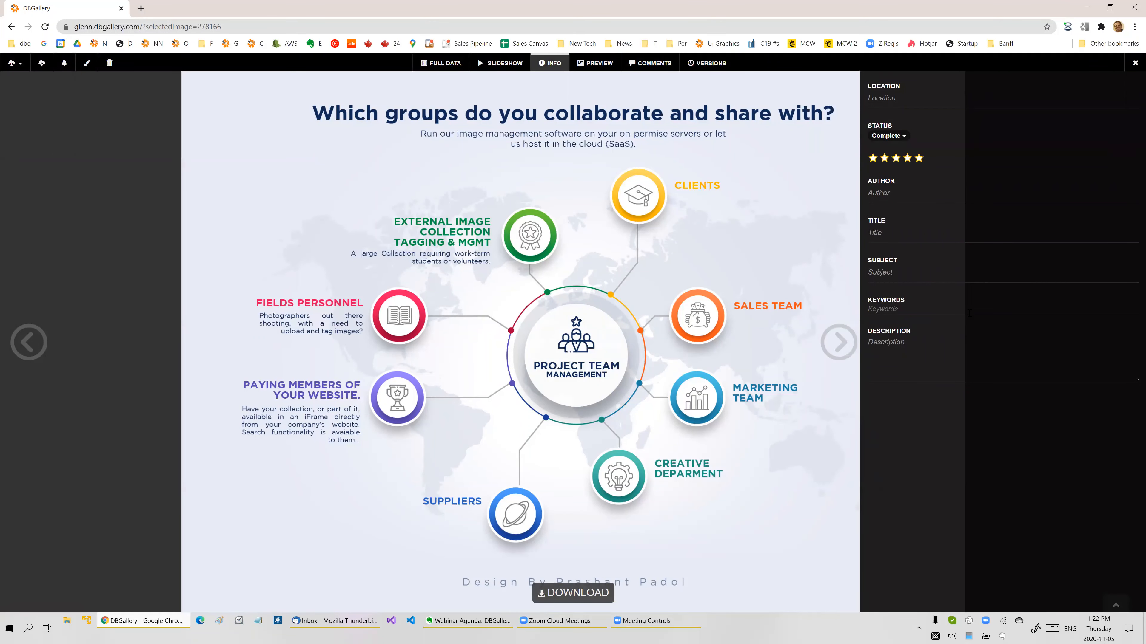
type("Sales")
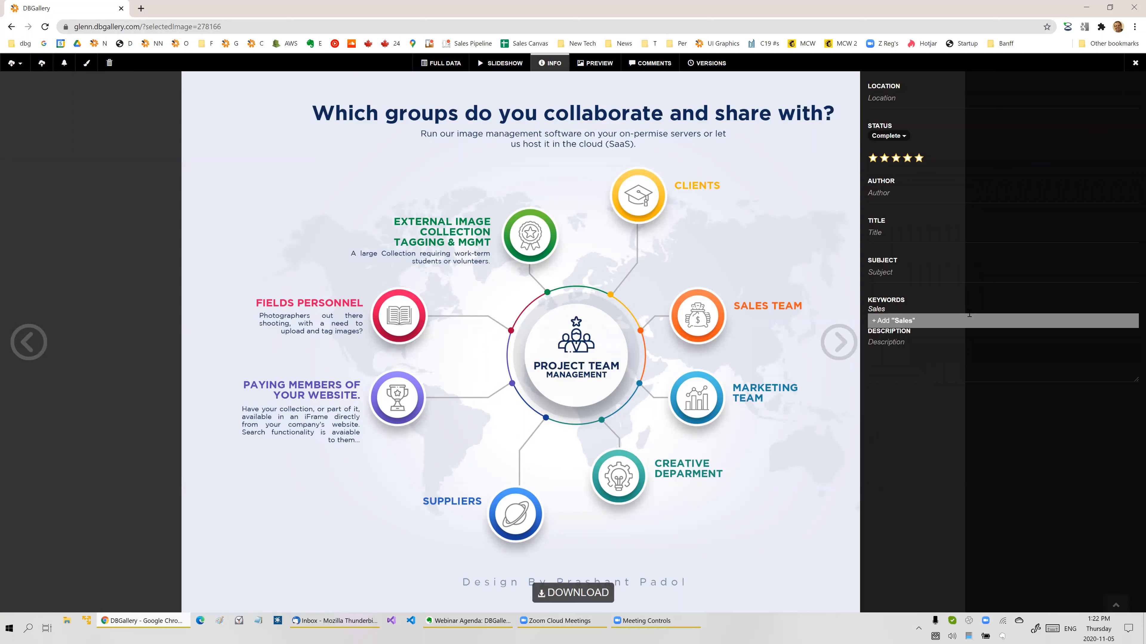
key("Return")
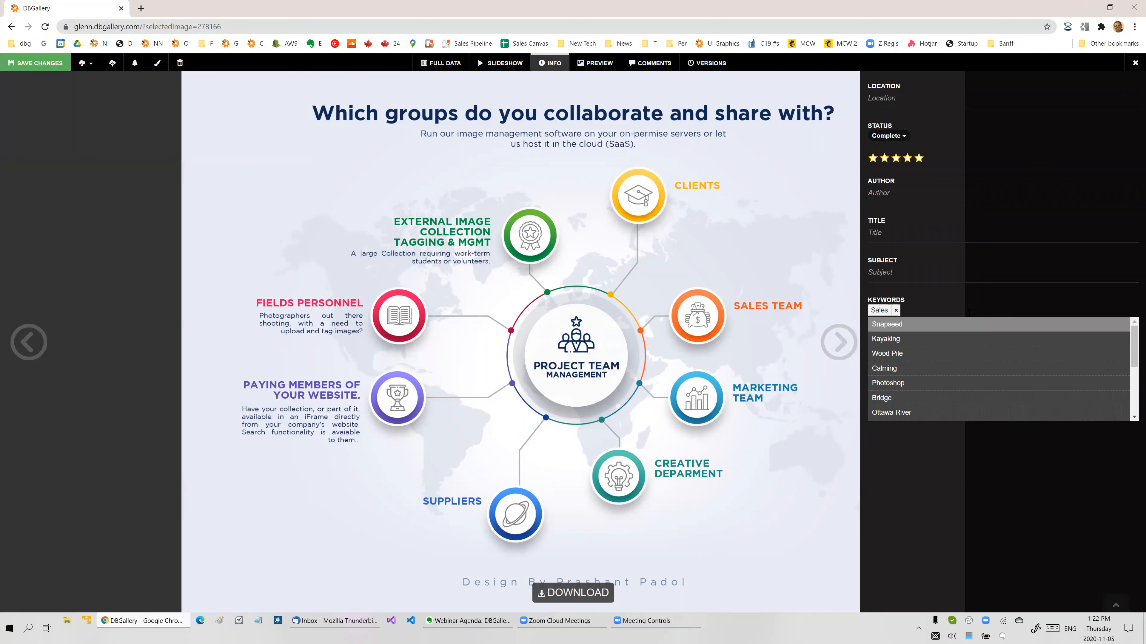
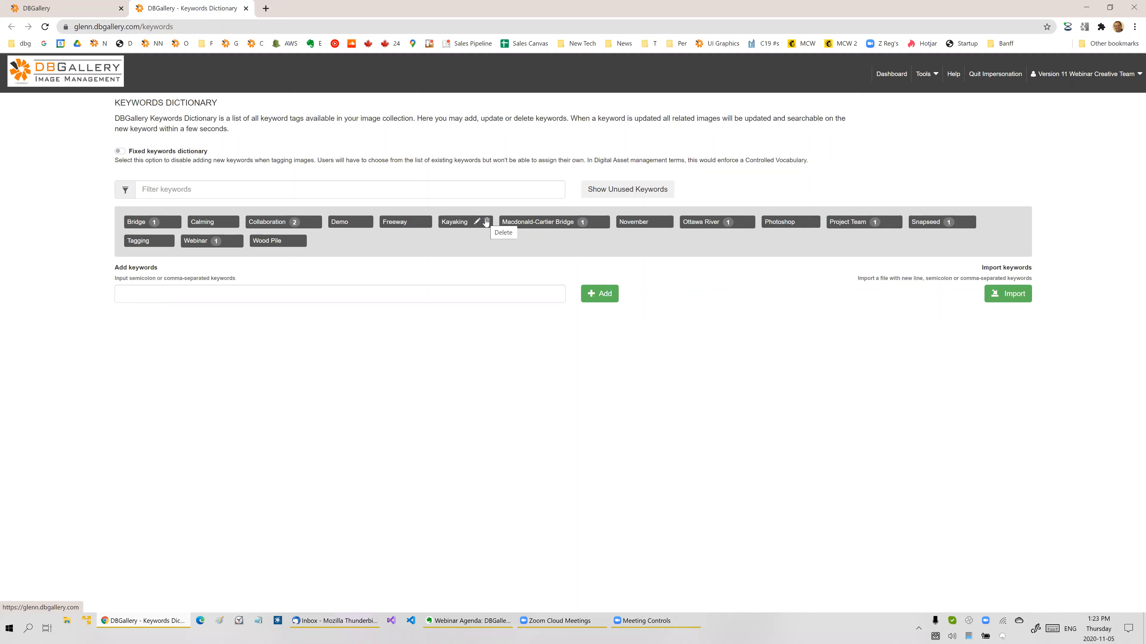
Add the keywords Highway and Road to the Keywords Dictionary and enable the fixed keywords dictionary
left_click(276, 300)
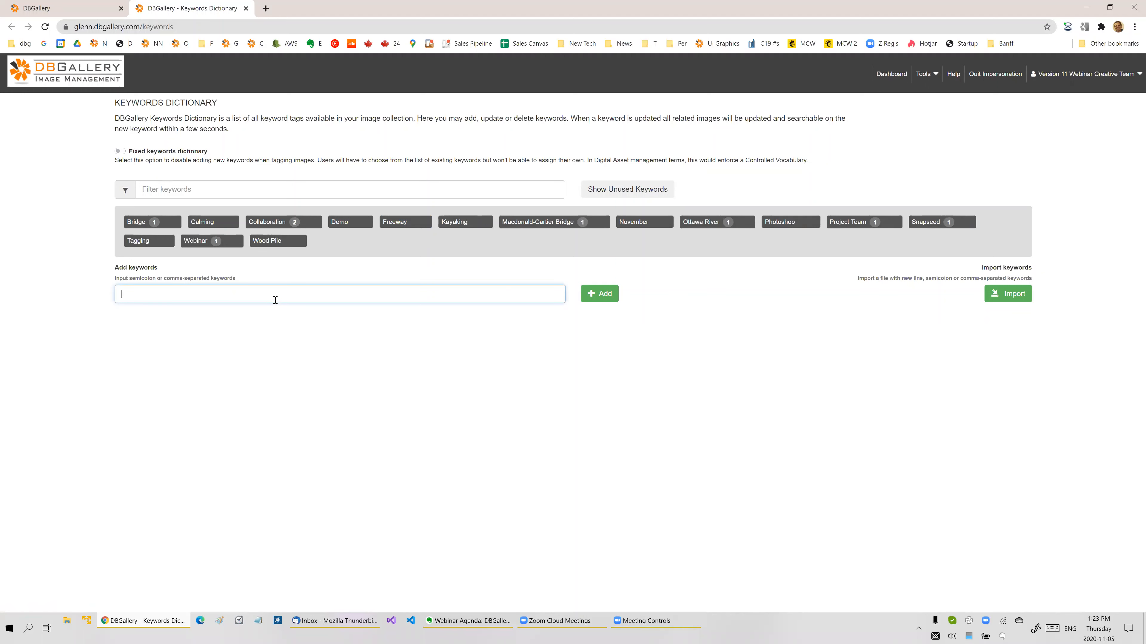
type("Highway")
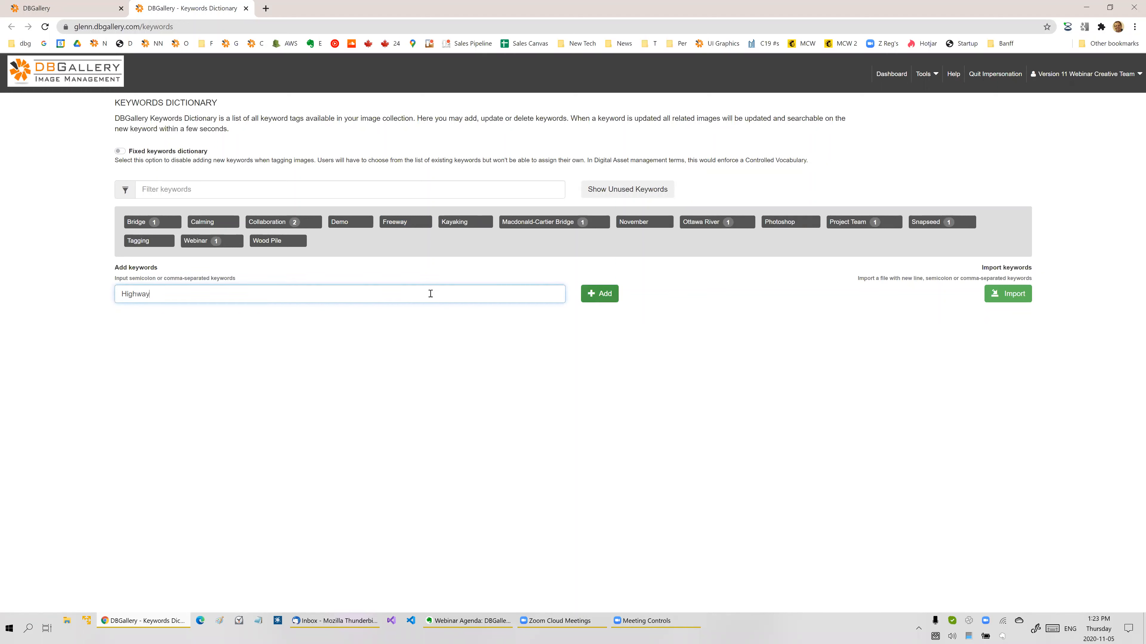
type(", Road")
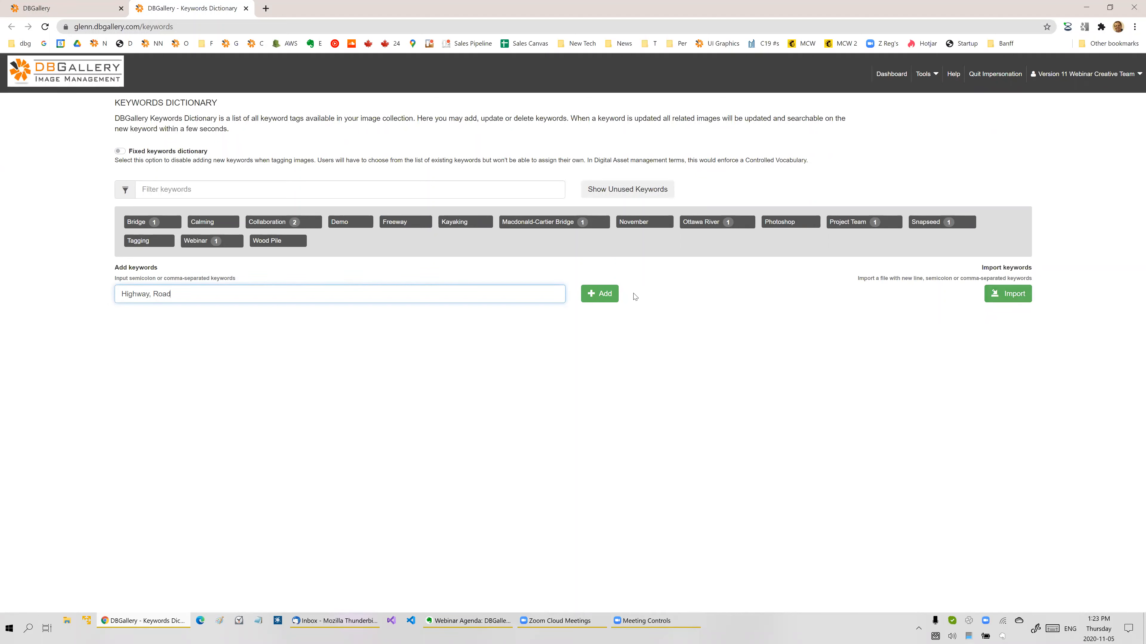
left_click(607, 298)
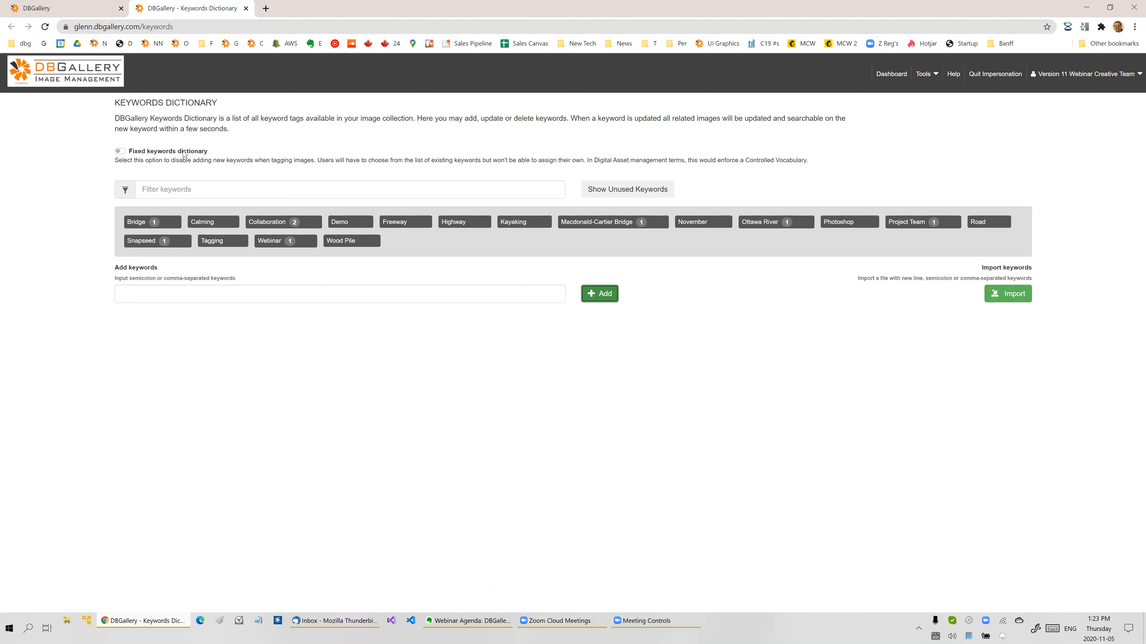
left_click(120, 152)
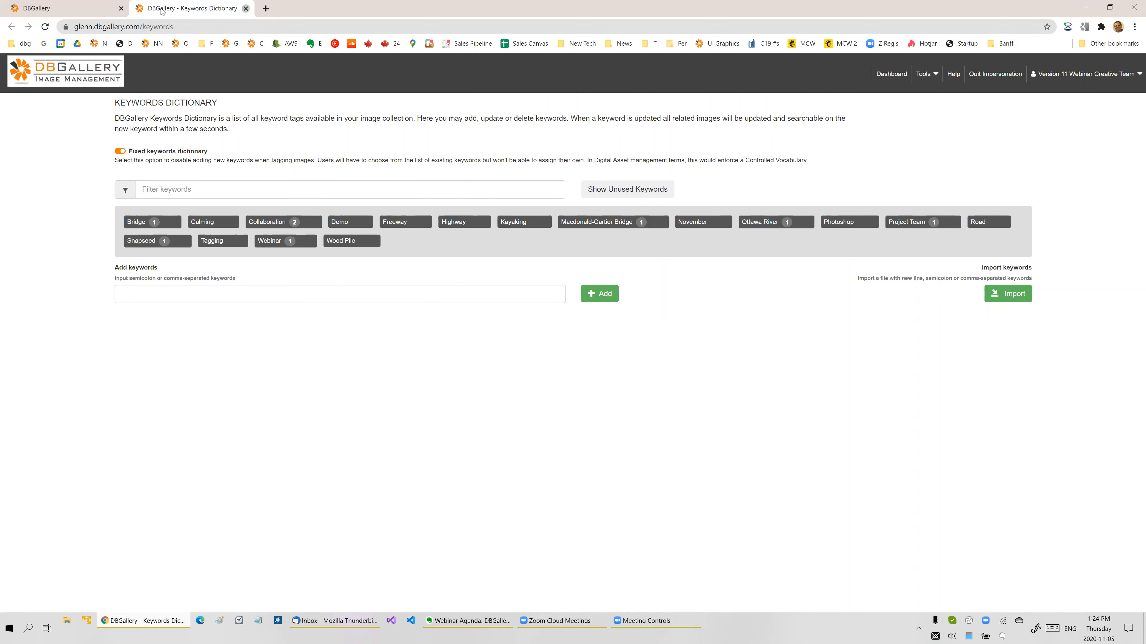
Close the Keywords Dictionary, reload the gallery and check the info of the image in the Webinar Example folder
left_click(246, 8)
left_click(45, 28)
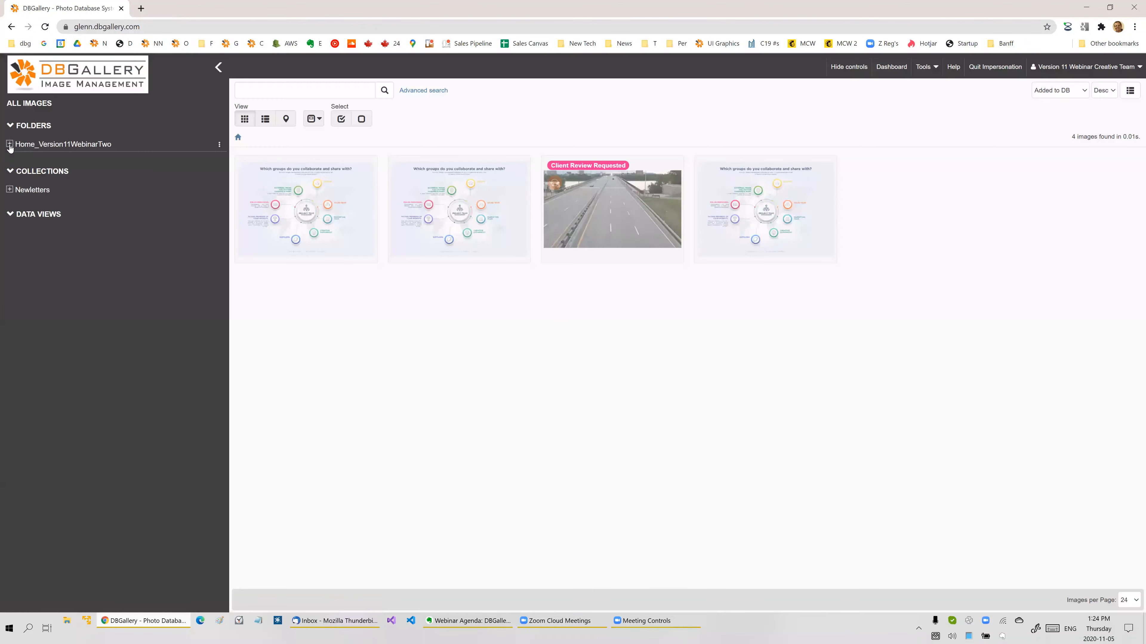
left_click(9, 144)
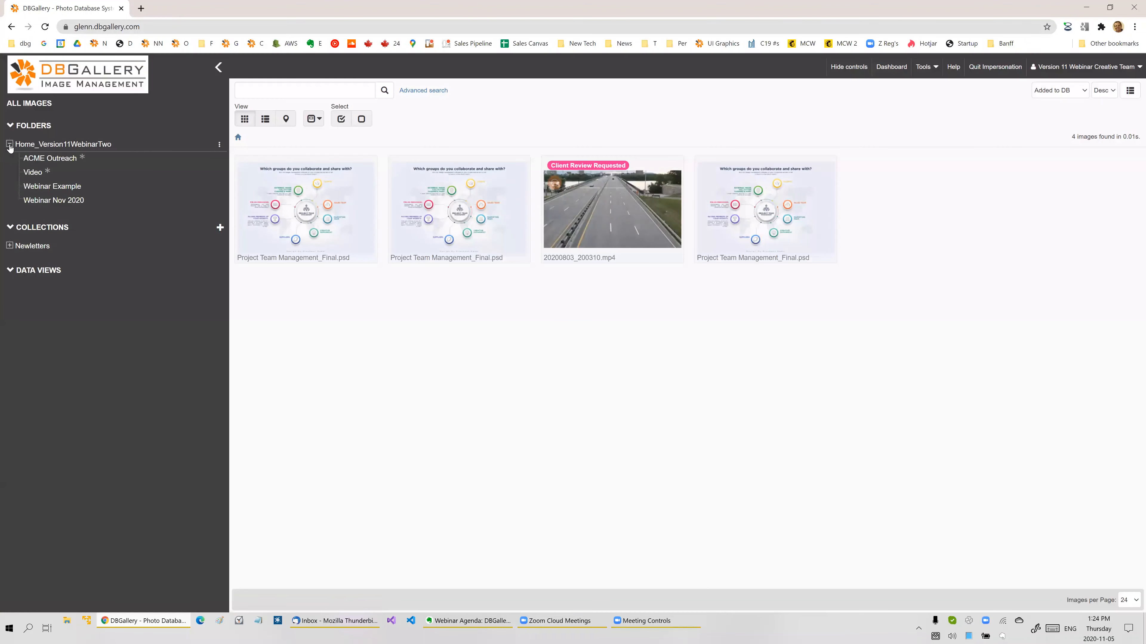
left_click(54, 187)
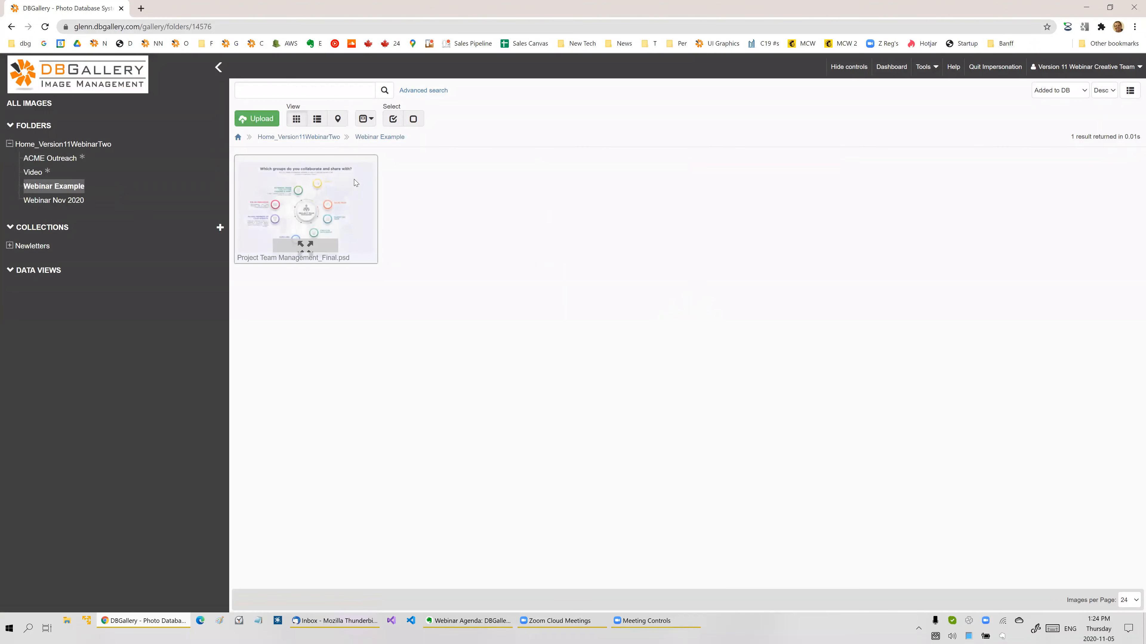
left_click(354, 179)
double_click(354, 179)
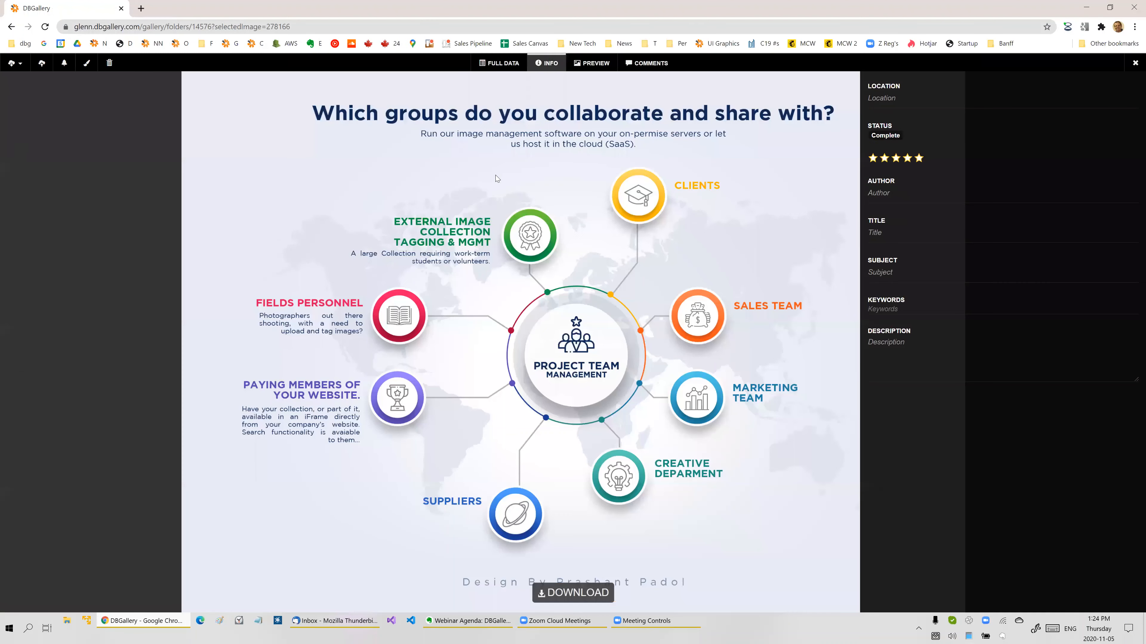
left_click(1135, 66)
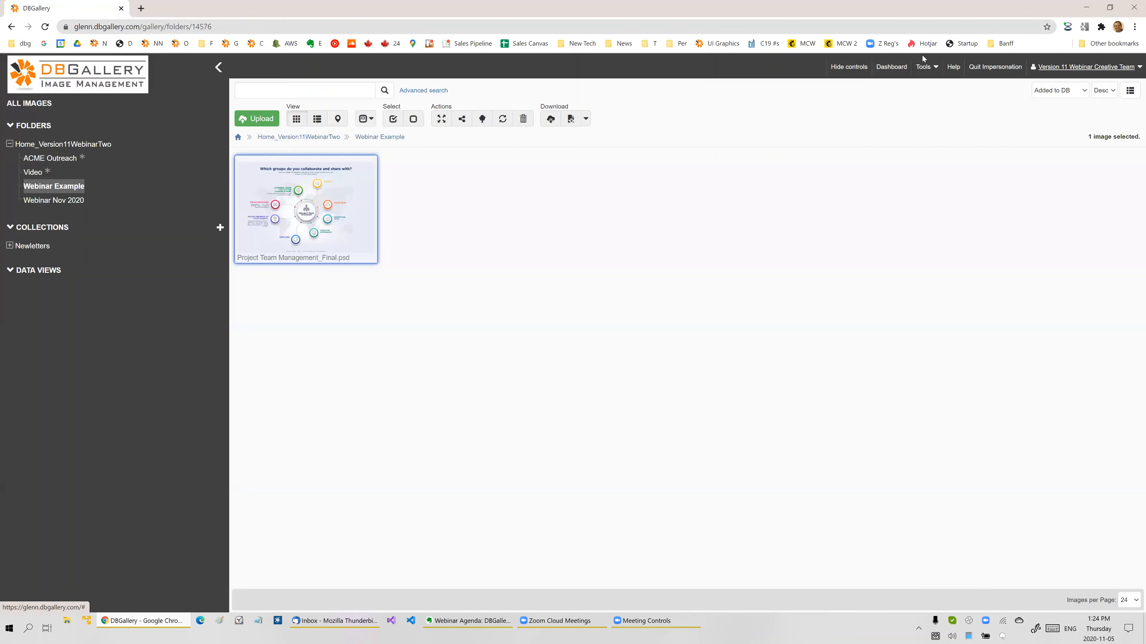
Add the keywords Freeway, Highway and Kayaking to the video in the Video folder, save the changes and close the video
left_click(47, 174)
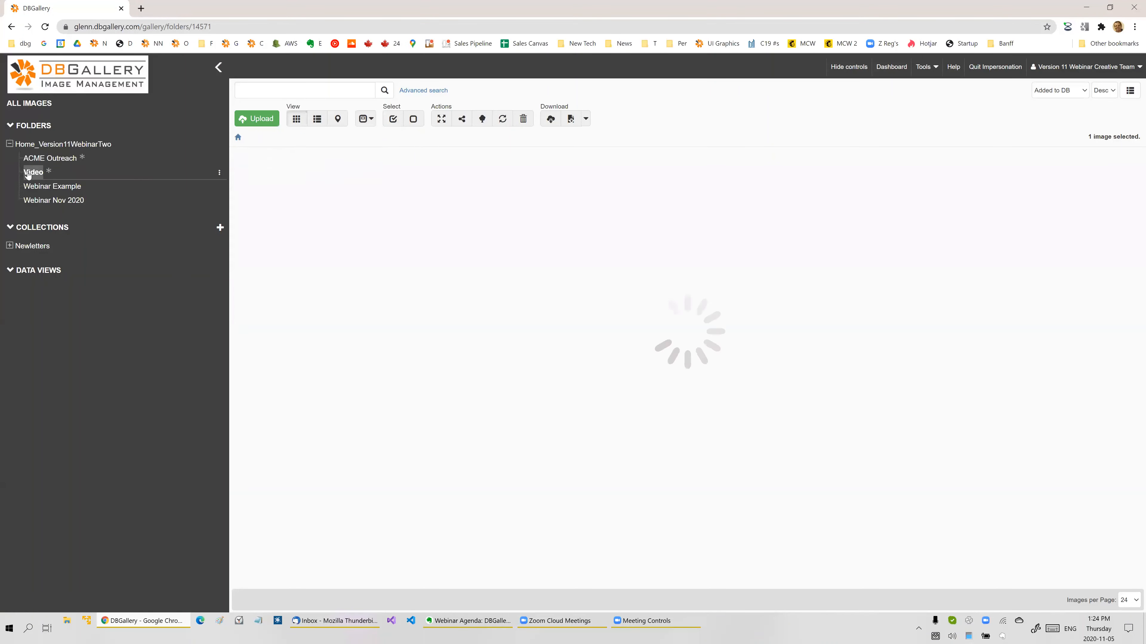
double_click(357, 205)
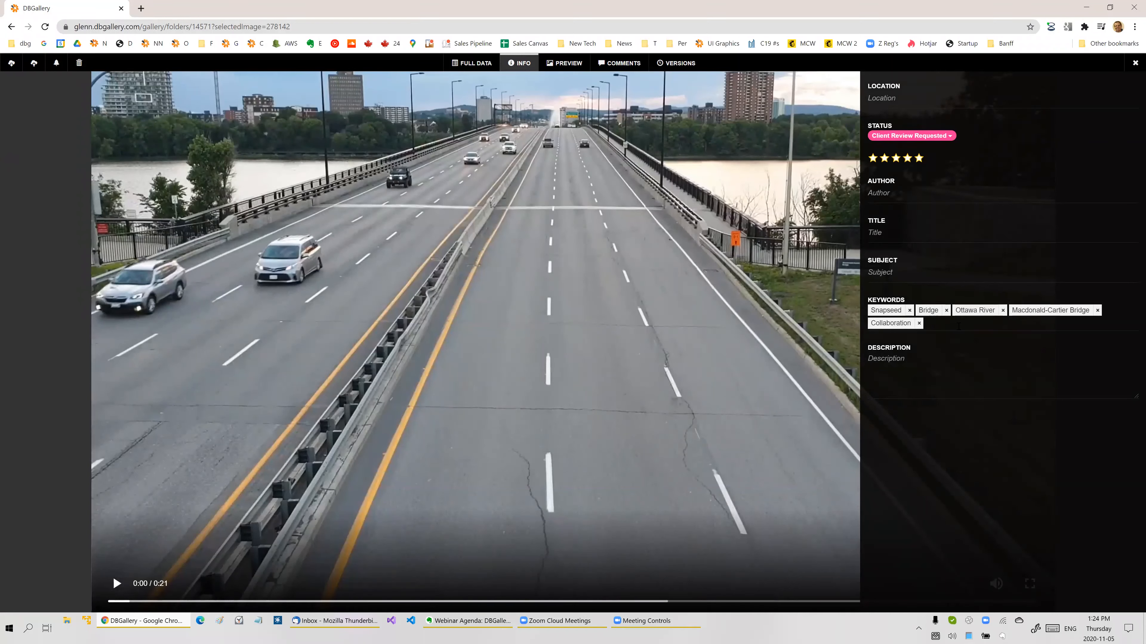
left_click(958, 326)
type("Free")
key("Return")
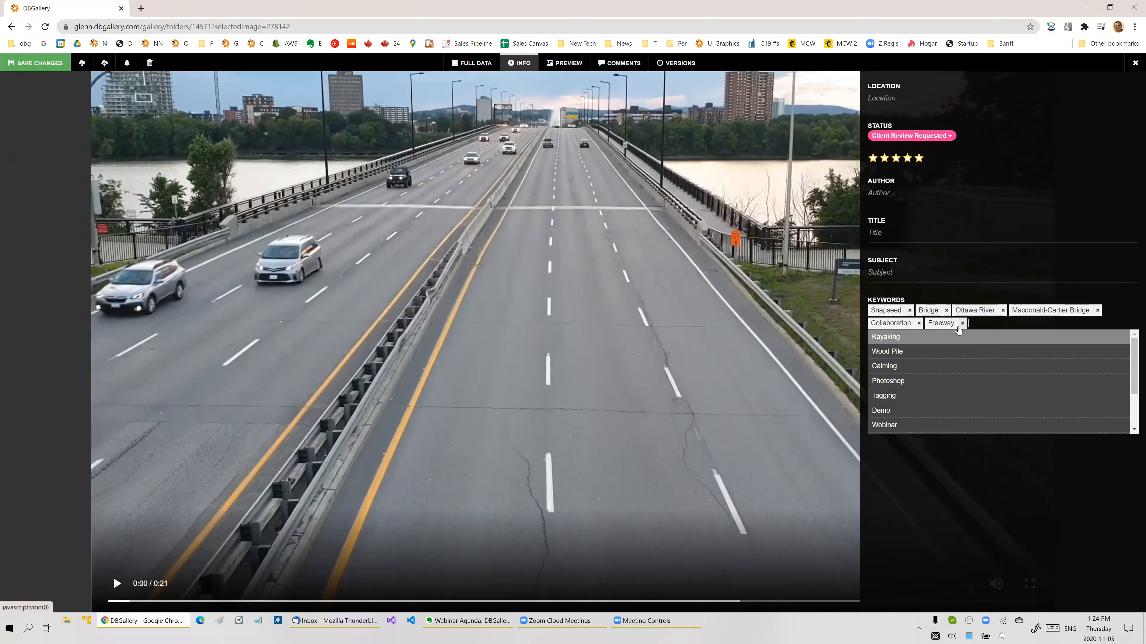
type("Hi")
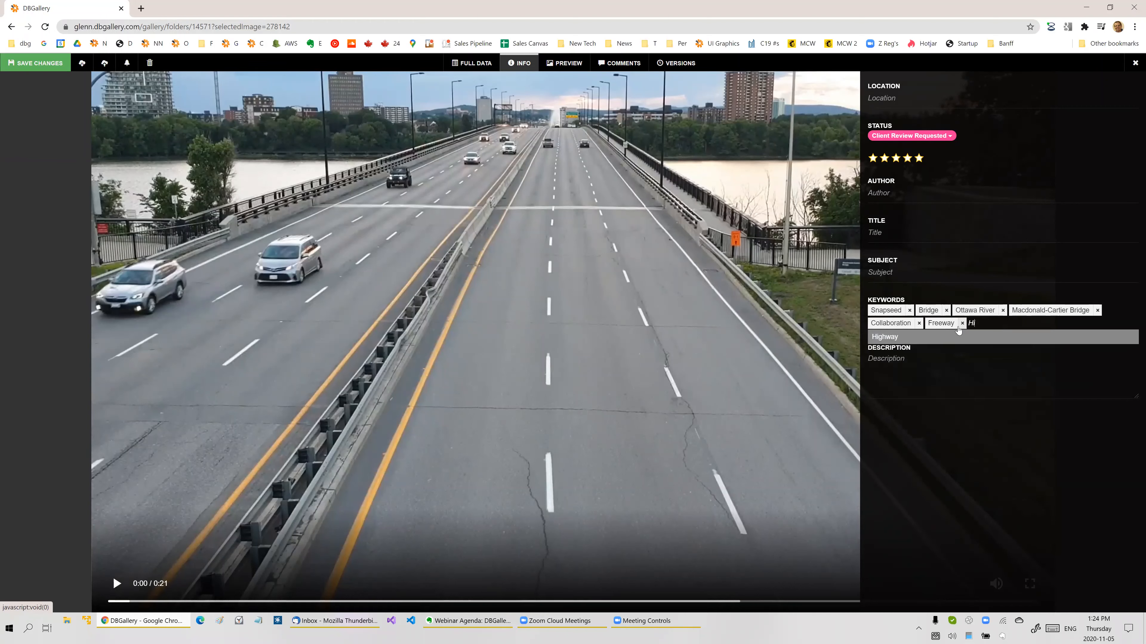
left_click(886, 338)
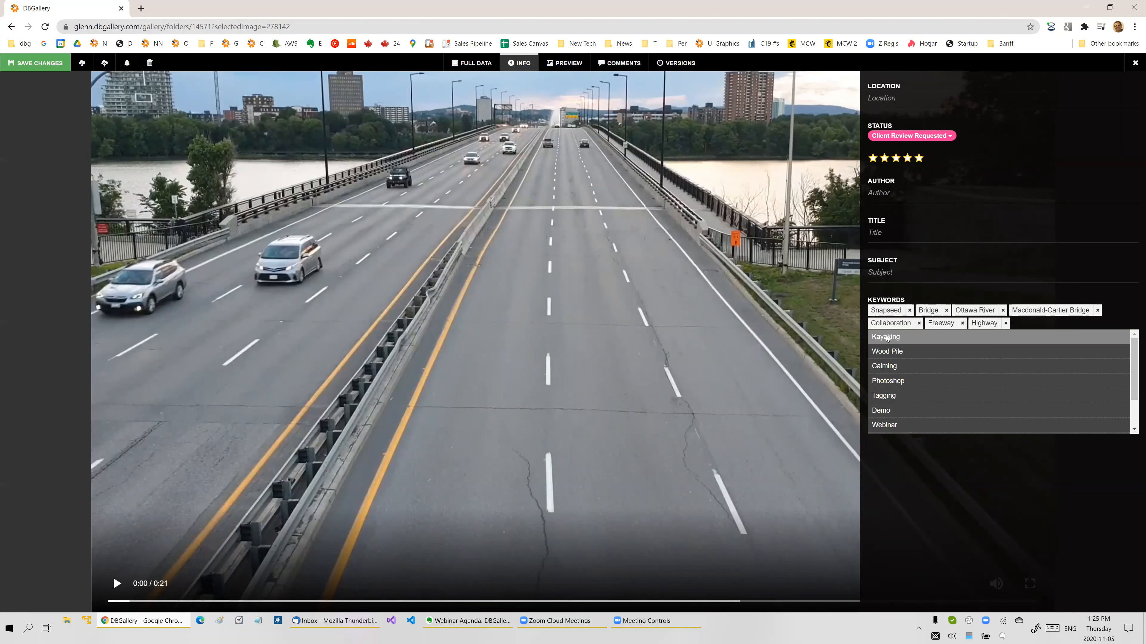
left_click(887, 338)
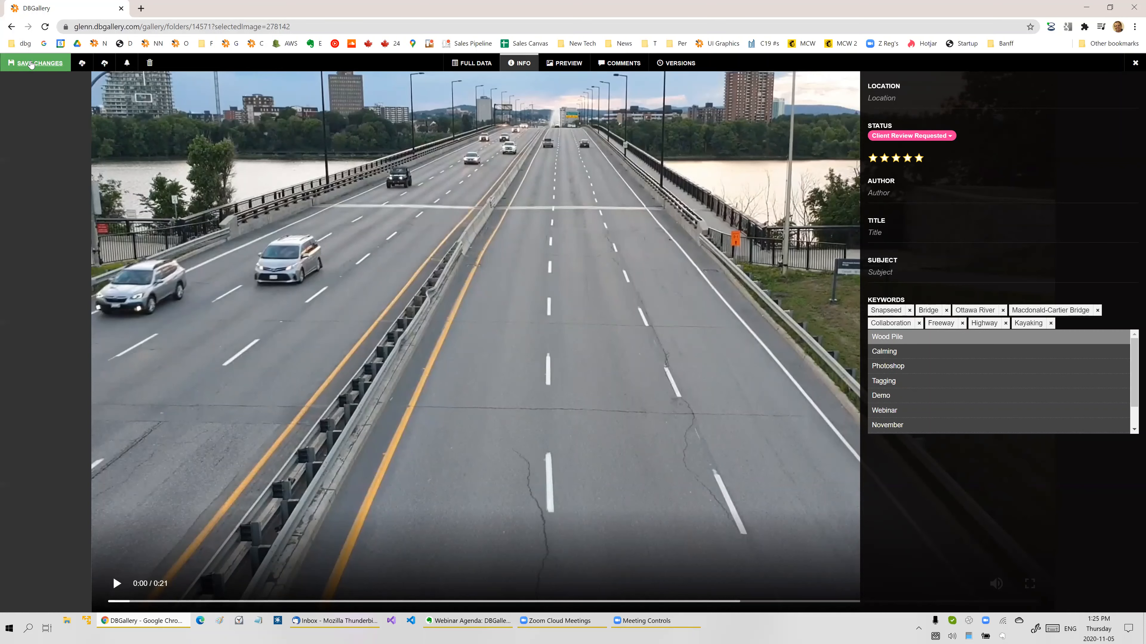
left_click(30, 65)
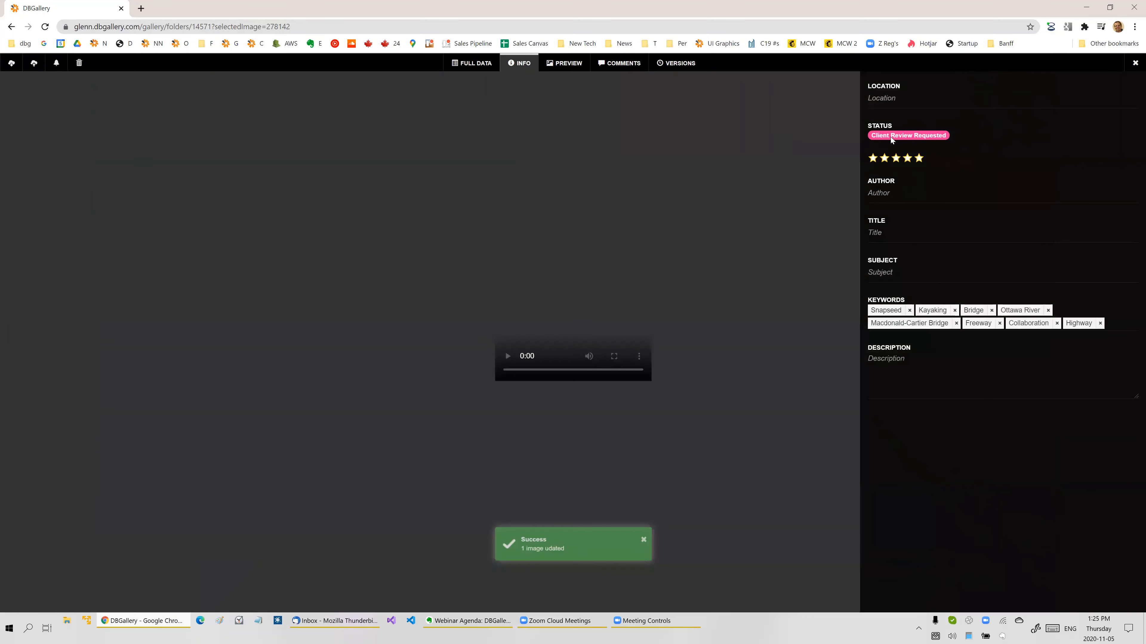
left_click(903, 136)
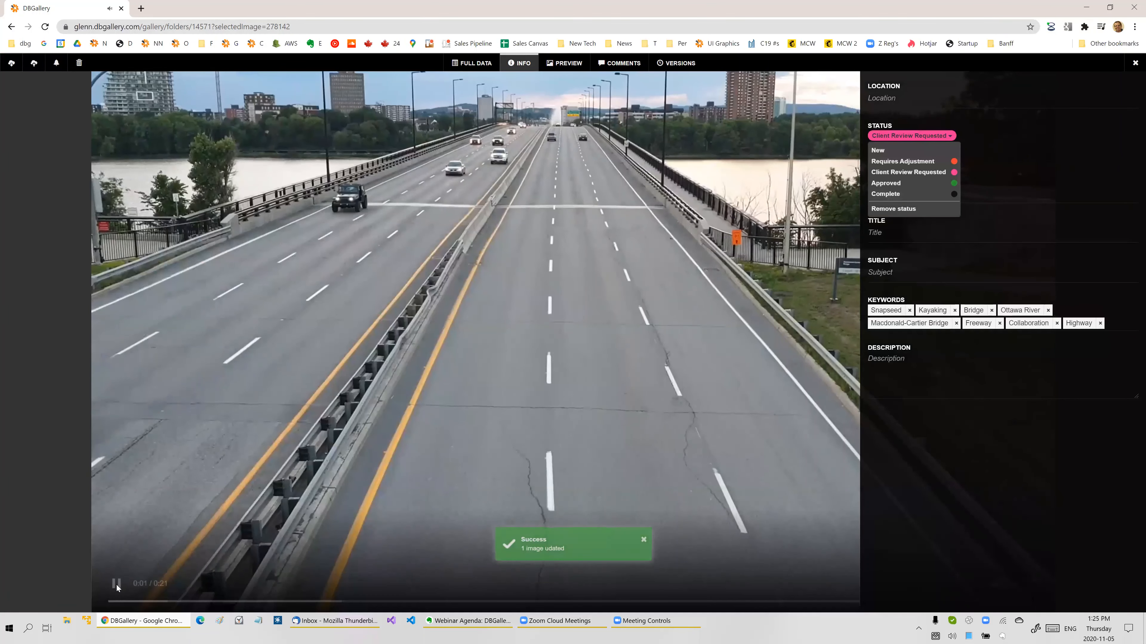
left_click(1135, 62)
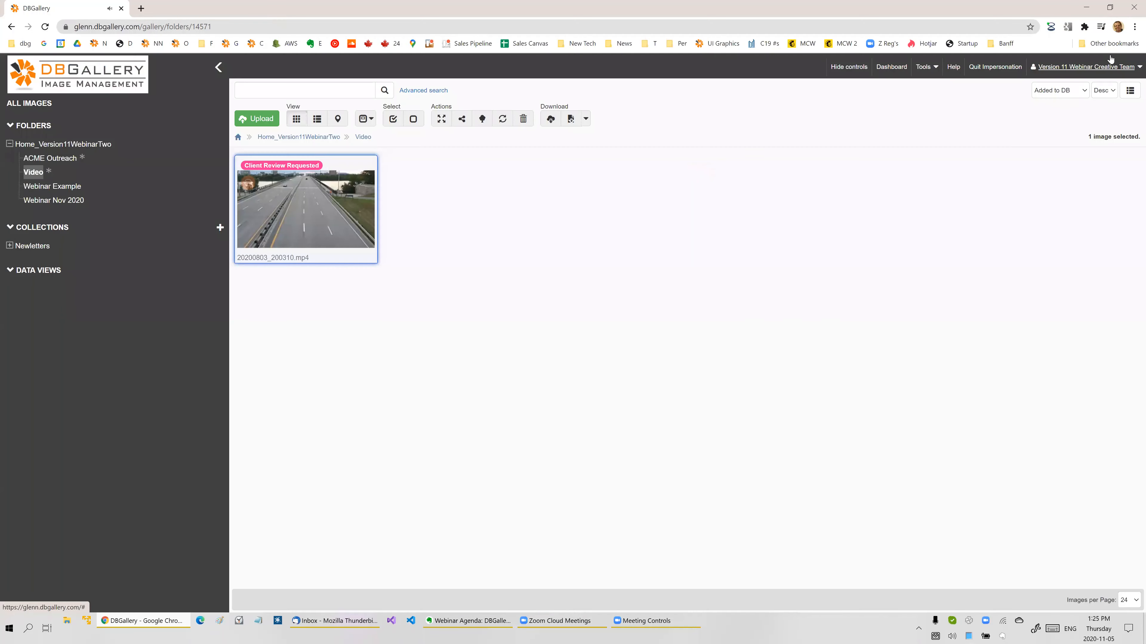
Switch to the Evernote agenda and highlight "Improved sharing settings" under "Between v10 and v11"
key("alt+Tab")
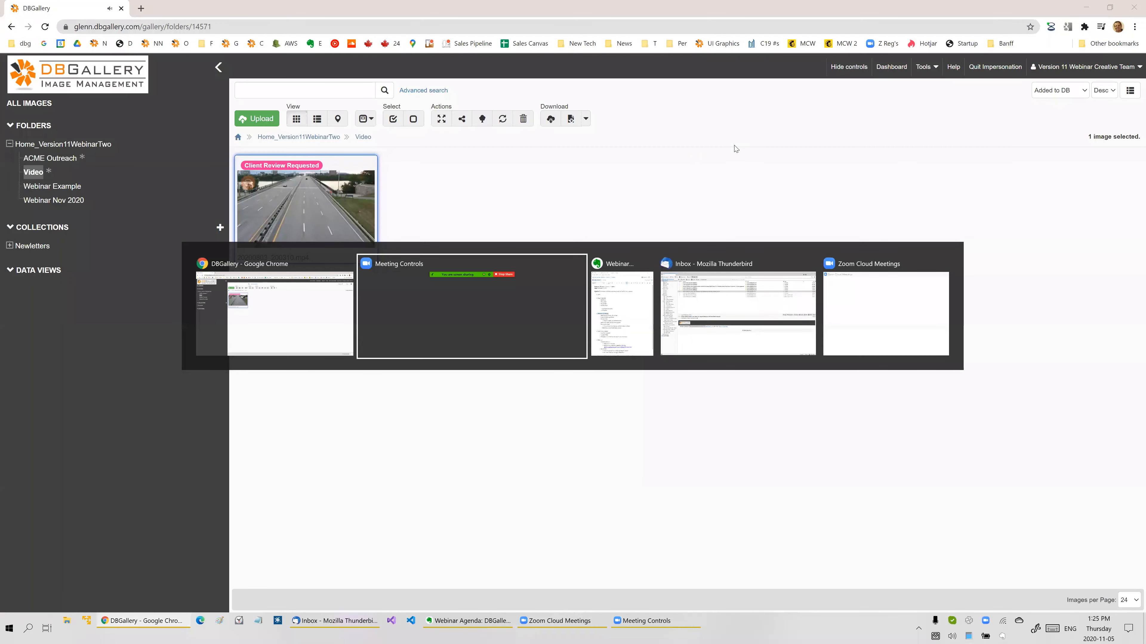
key("alt+Tab")
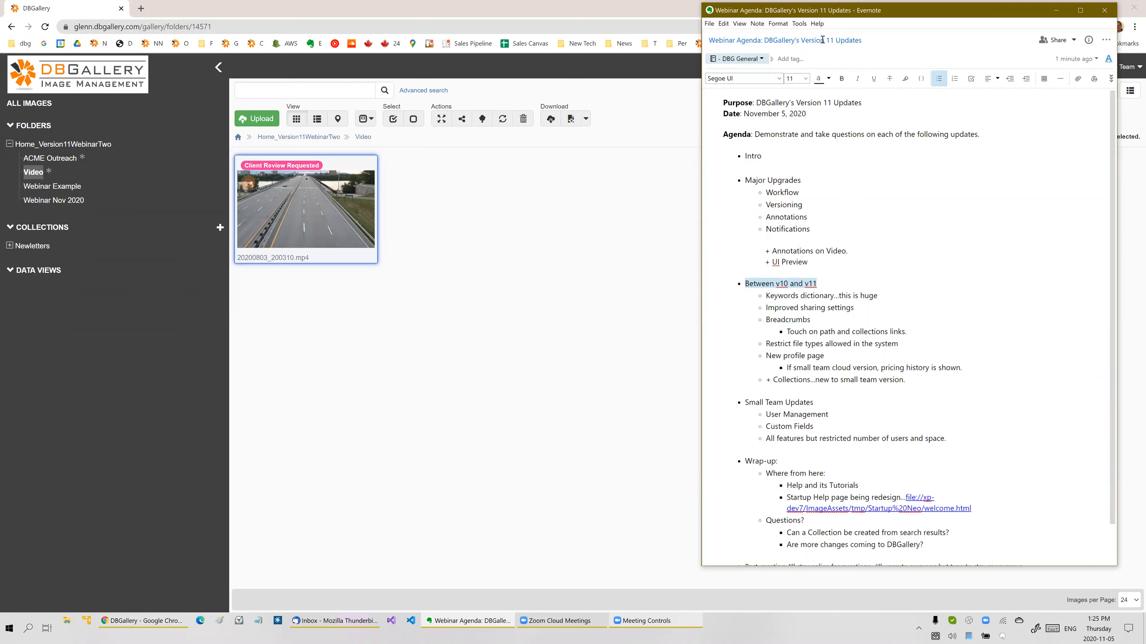
left_click(824, 323)
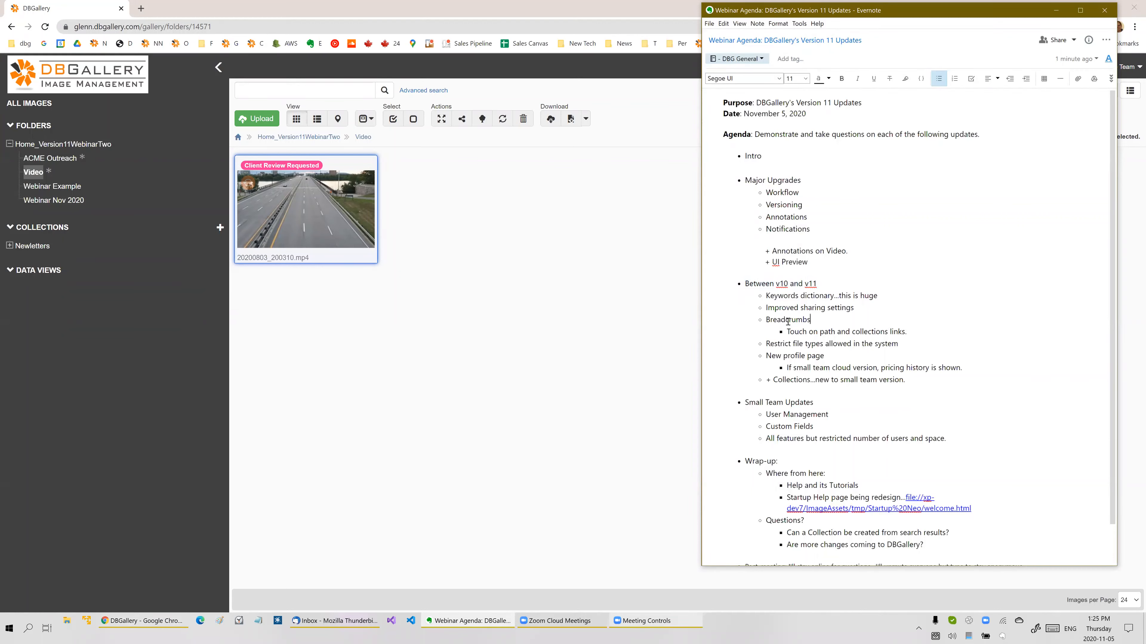
left_click_drag(779, 308, 837, 307)
double_click(782, 308)
triple_click(782, 307)
Return to DBGallery and share the second Project Team Management_Final.psd and the video from Home_Version11WebinarTwo, allowing viewers to download images
left_click(326, 192)
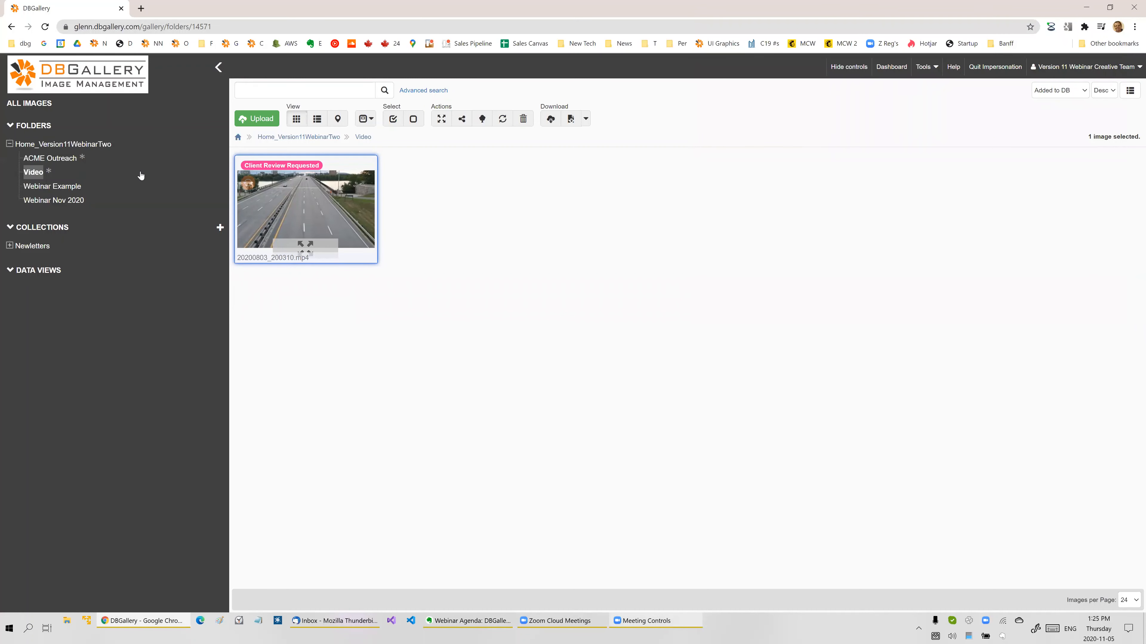
left_click(71, 145)
left_click(433, 198)
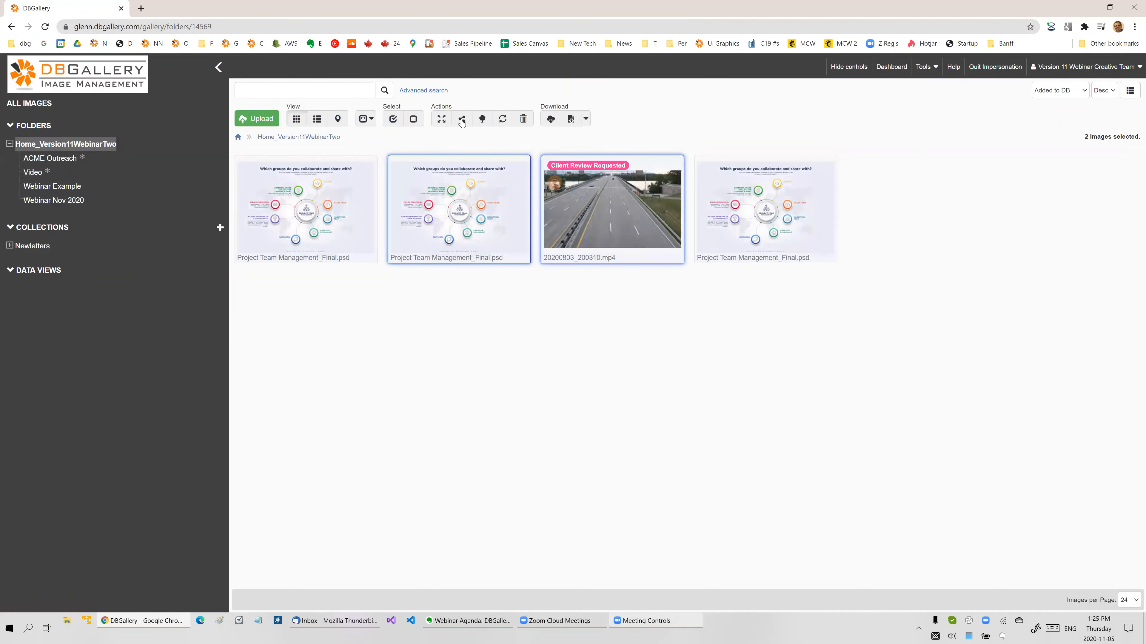
left_click(462, 119)
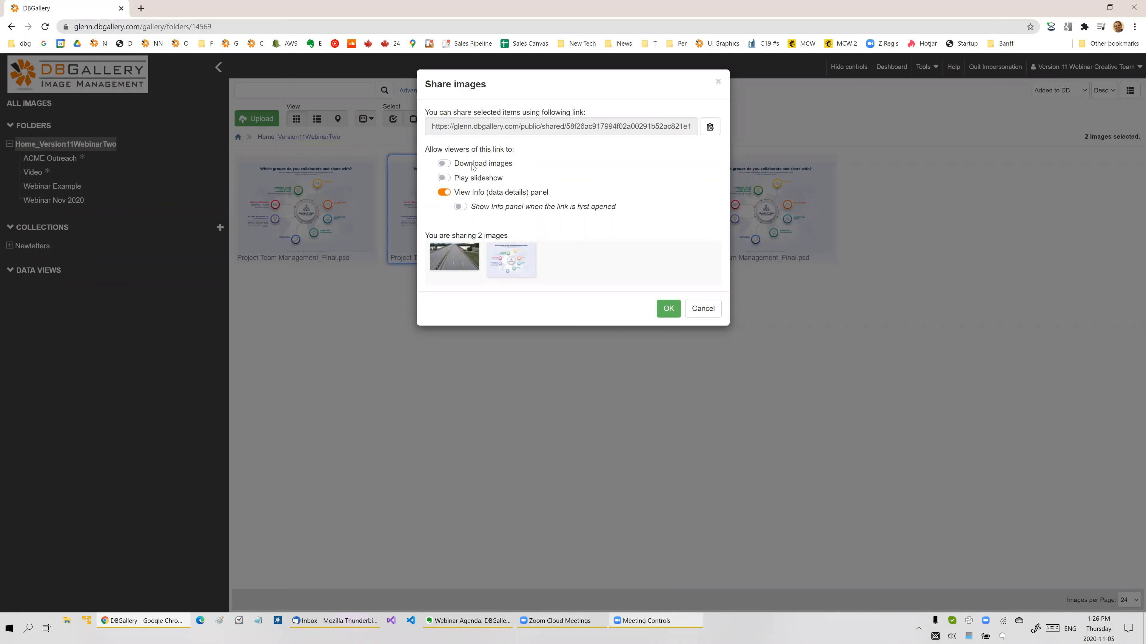
left_click(473, 168)
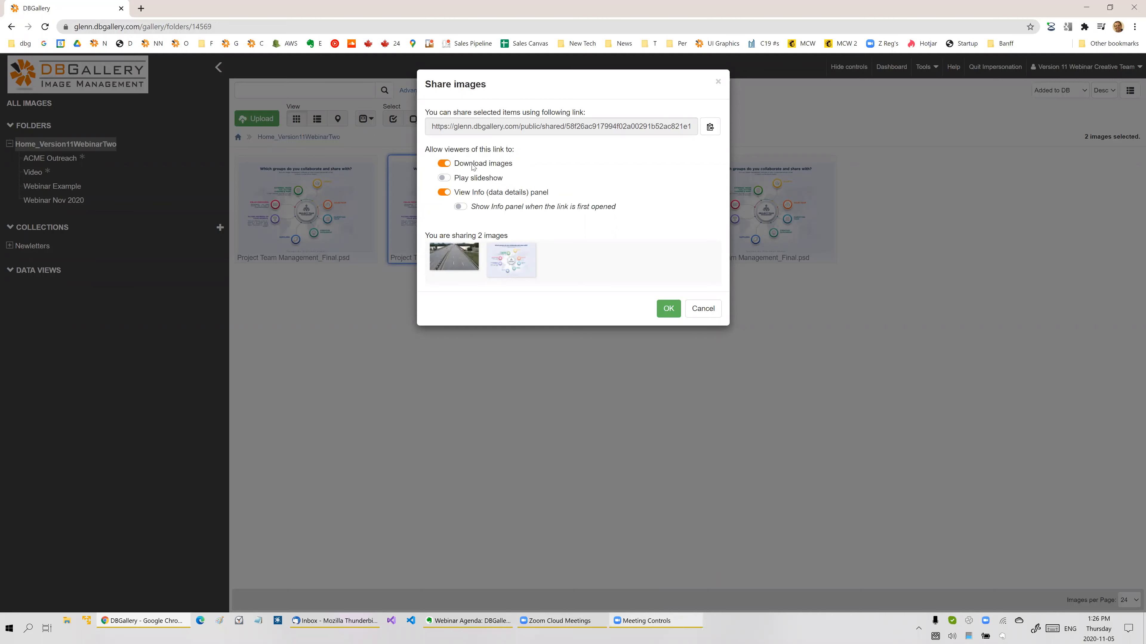
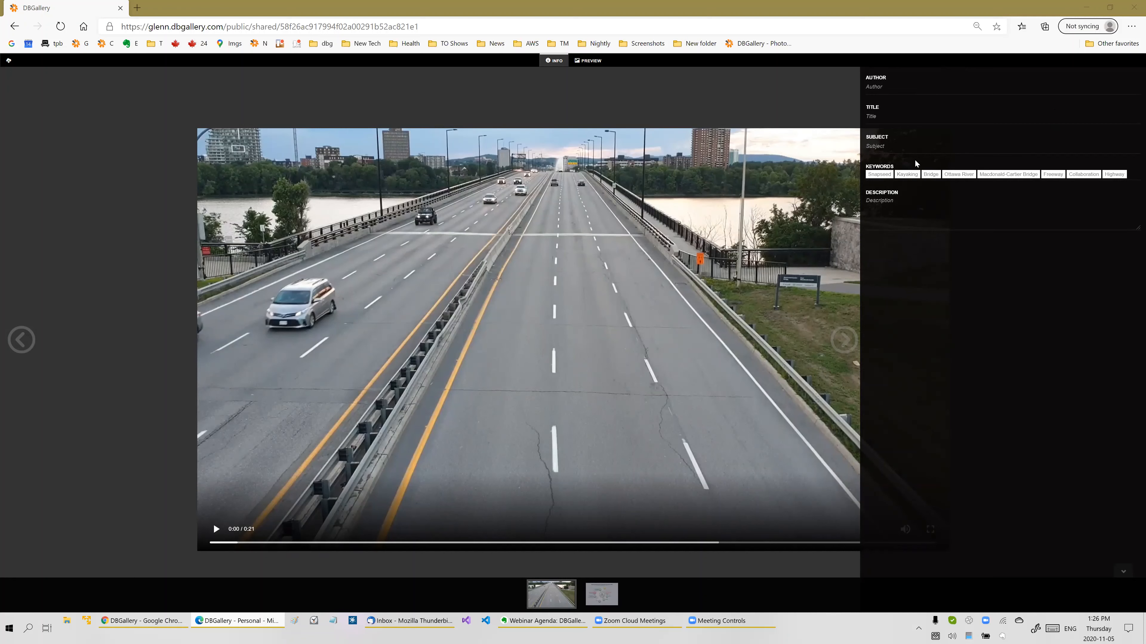
Check whether the Description of the shared video can be edited on the public link page in Edge
left_click(887, 207)
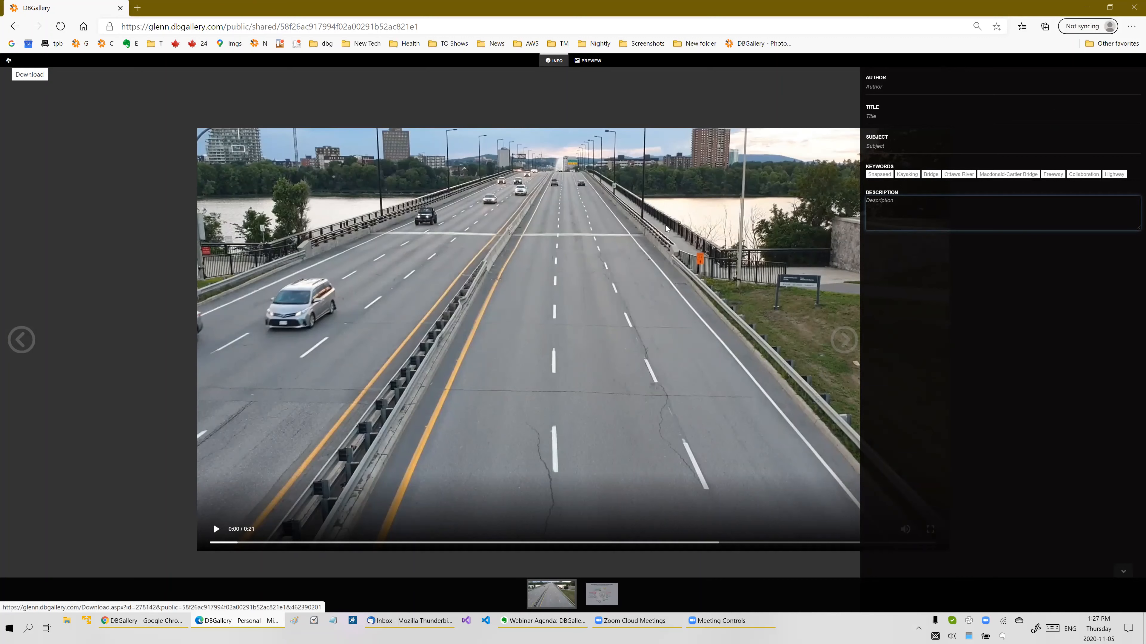
View the shared Project Team Management image and its download option on the public page, close it, and recheck the share settings in DBGallery without changing them
left_click(843, 343)
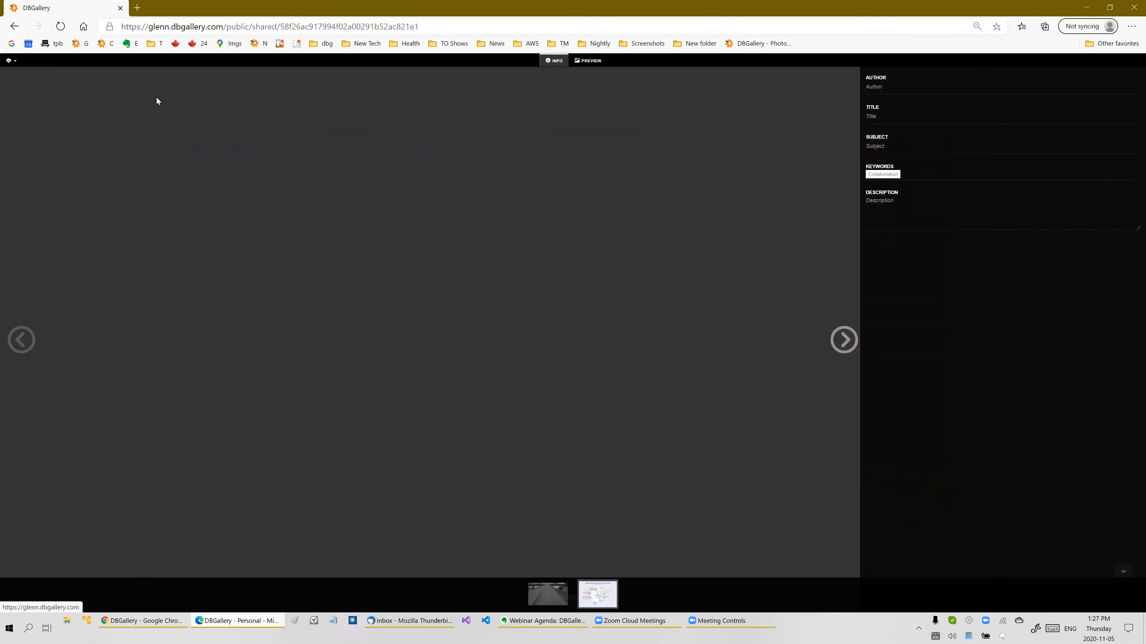
left_click(10, 62)
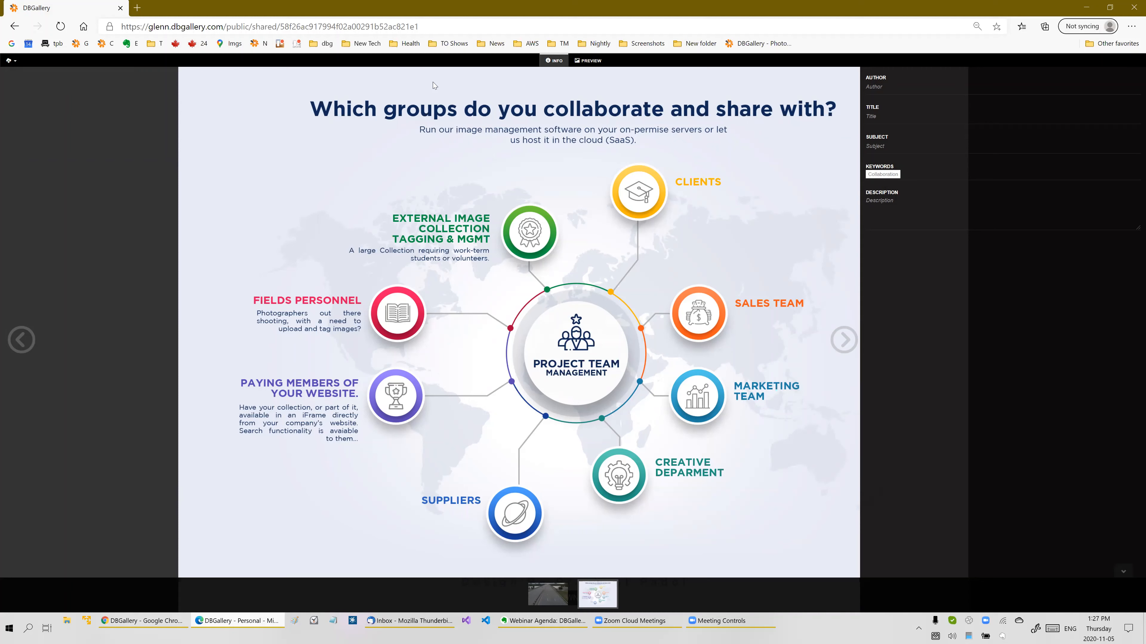
left_click(120, 8)
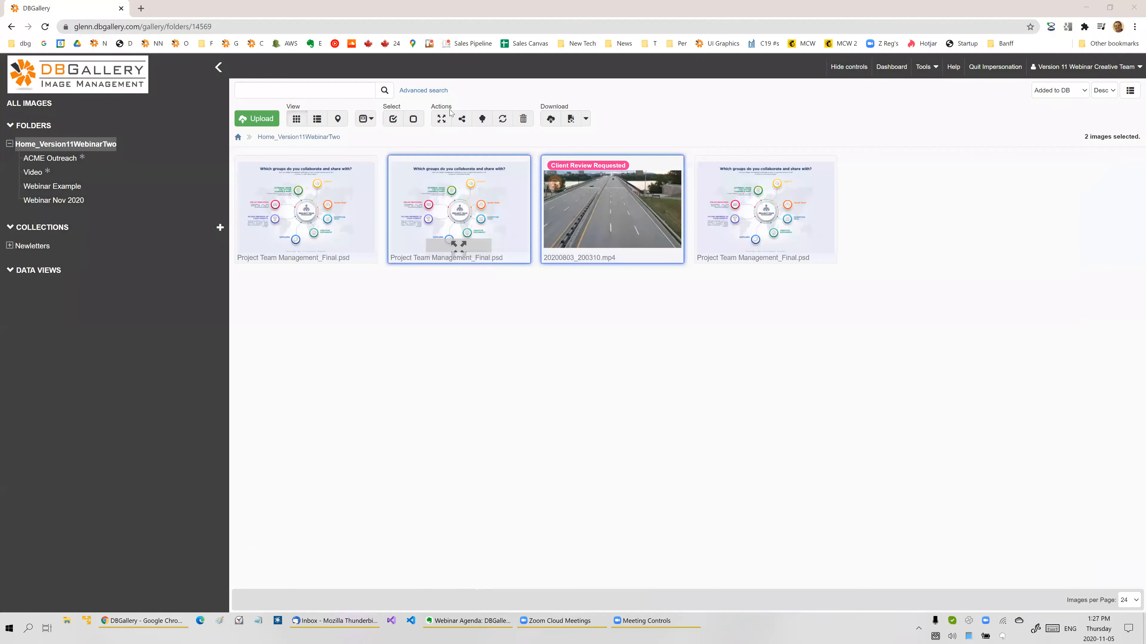
left_click(464, 119)
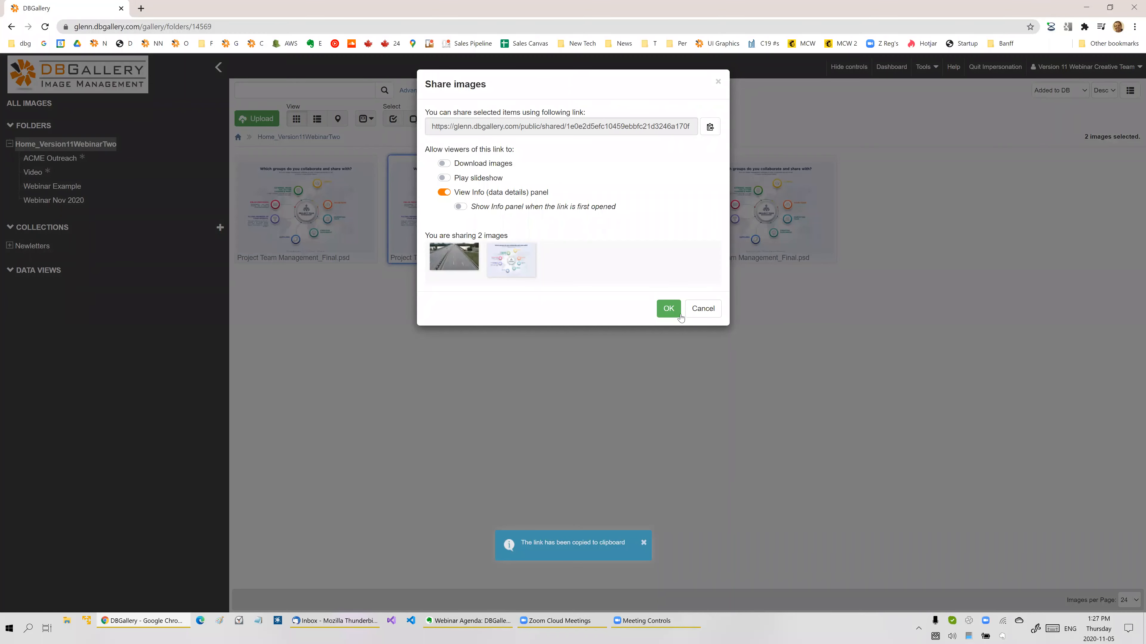
left_click(703, 311)
Switch to the Evernote agenda and highlight "Breadcrumbs" under "Between v10 and v11"
key("alt+Tab")
key("alt+Tab")
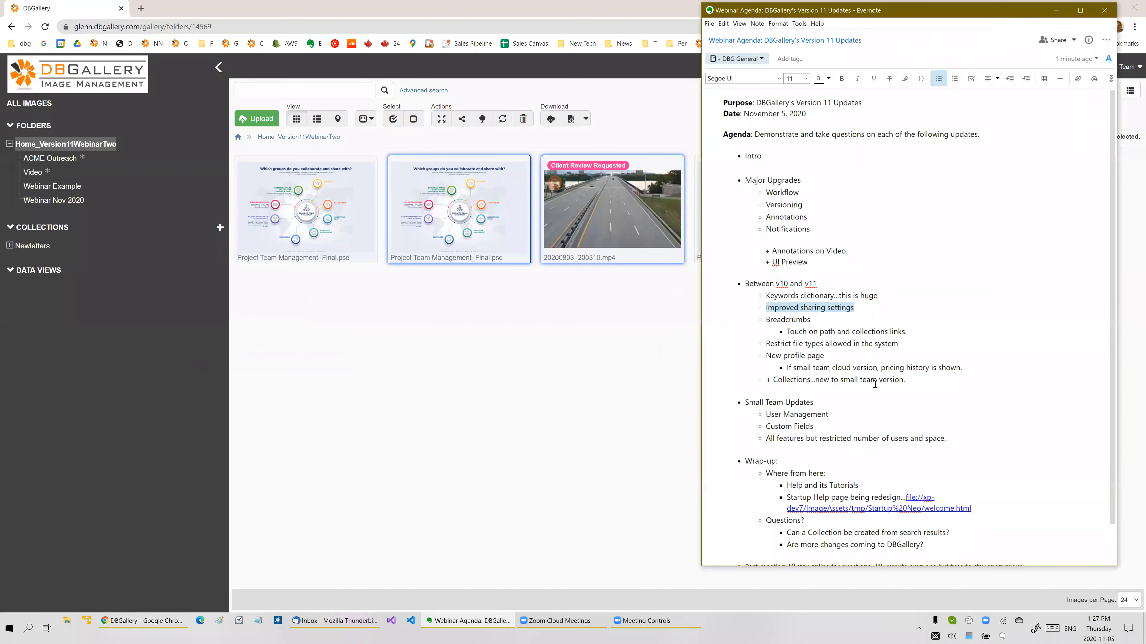
double_click(795, 331)
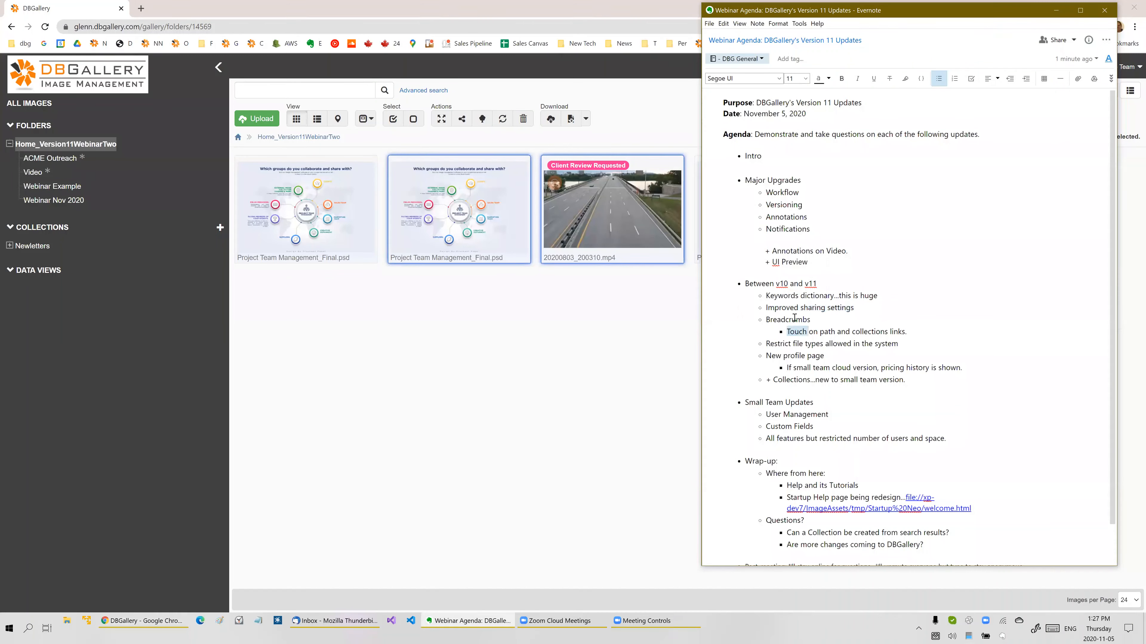
double_click(795, 320)
Return to DBGallery and create a folder named Deeper inside the ACME Outreach folder
left_click(463, 378)
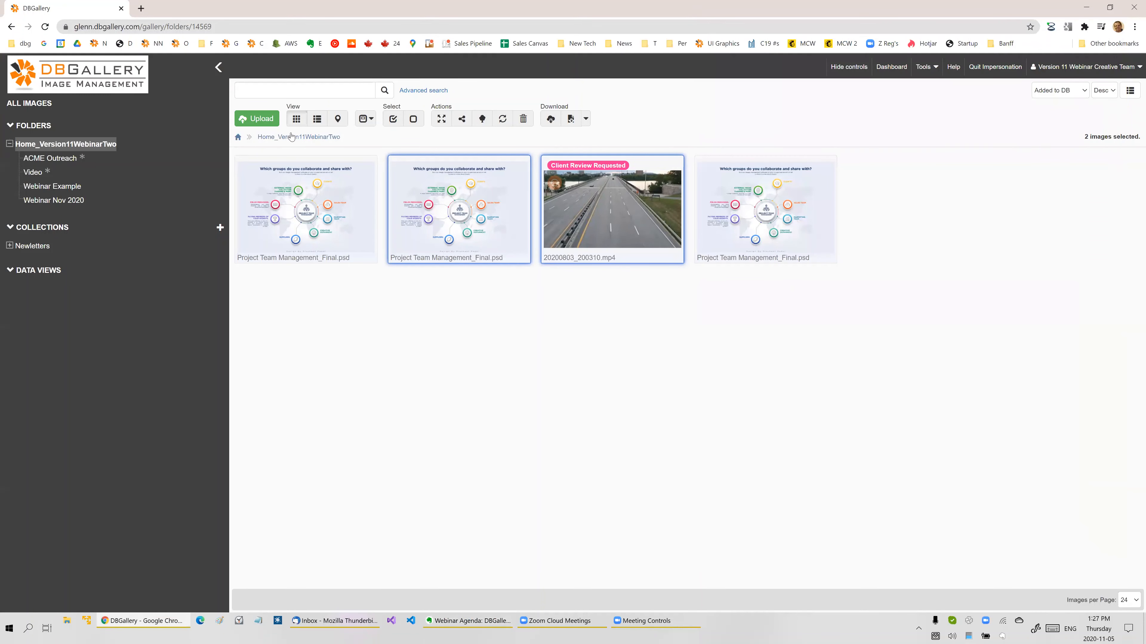
left_click(55, 158)
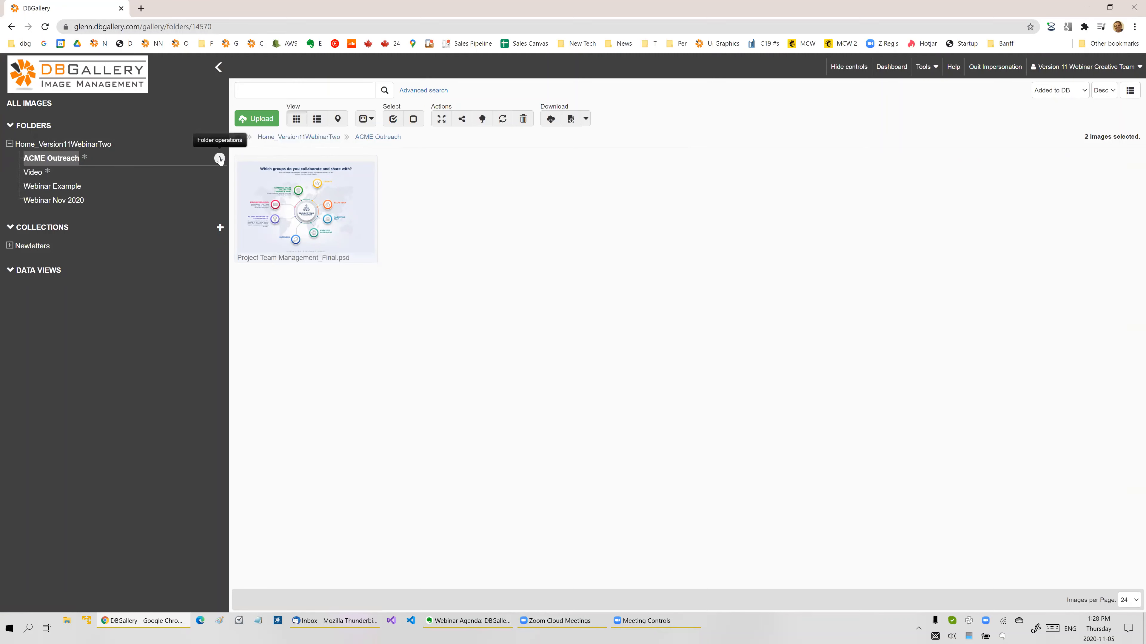
left_click(220, 158)
left_click(205, 177)
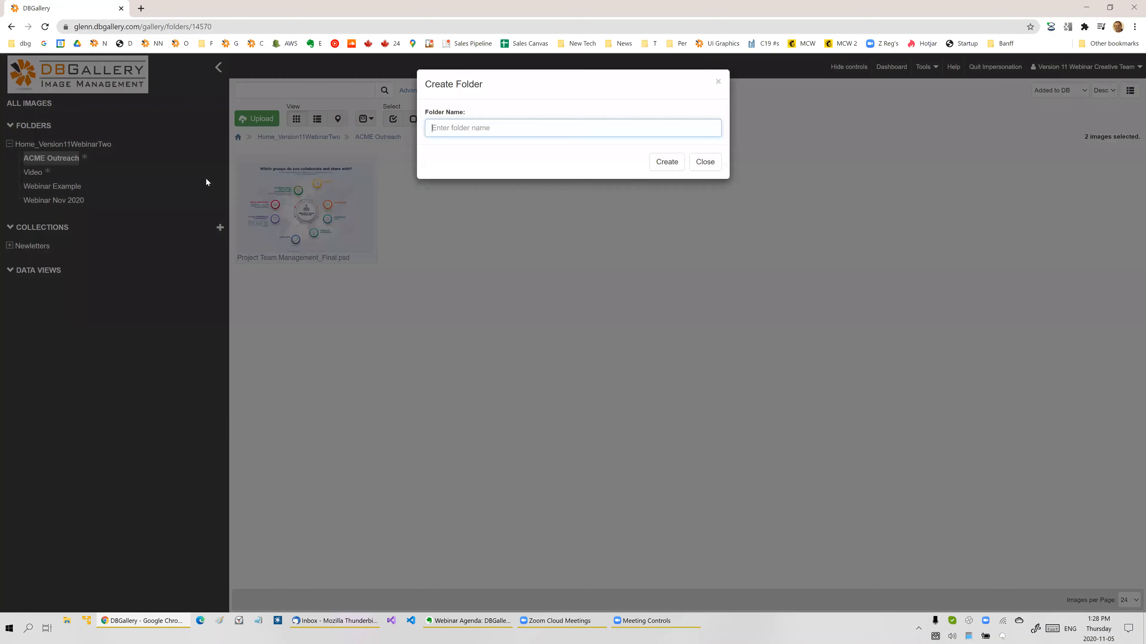
type("Deeper")
key("Return")
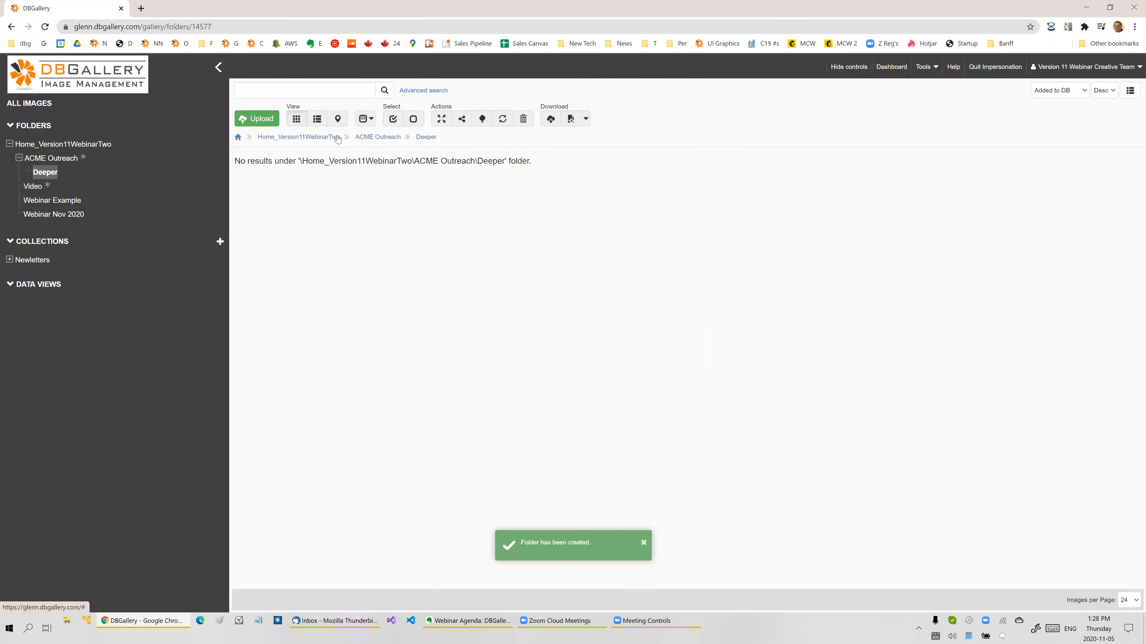
With the folder sidebar temporarily hidden, follow the breadcrumbs up from Deeper through ACME Outreach to Home_Version11WebinarTwo
left_click(218, 67)
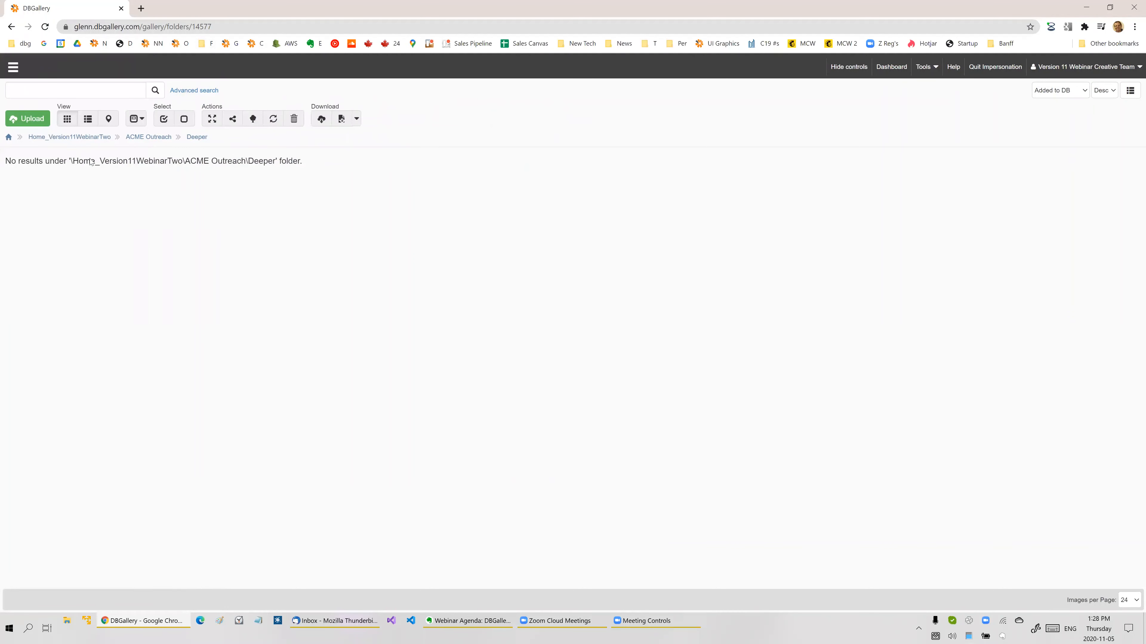
left_click(150, 137)
left_click(74, 137)
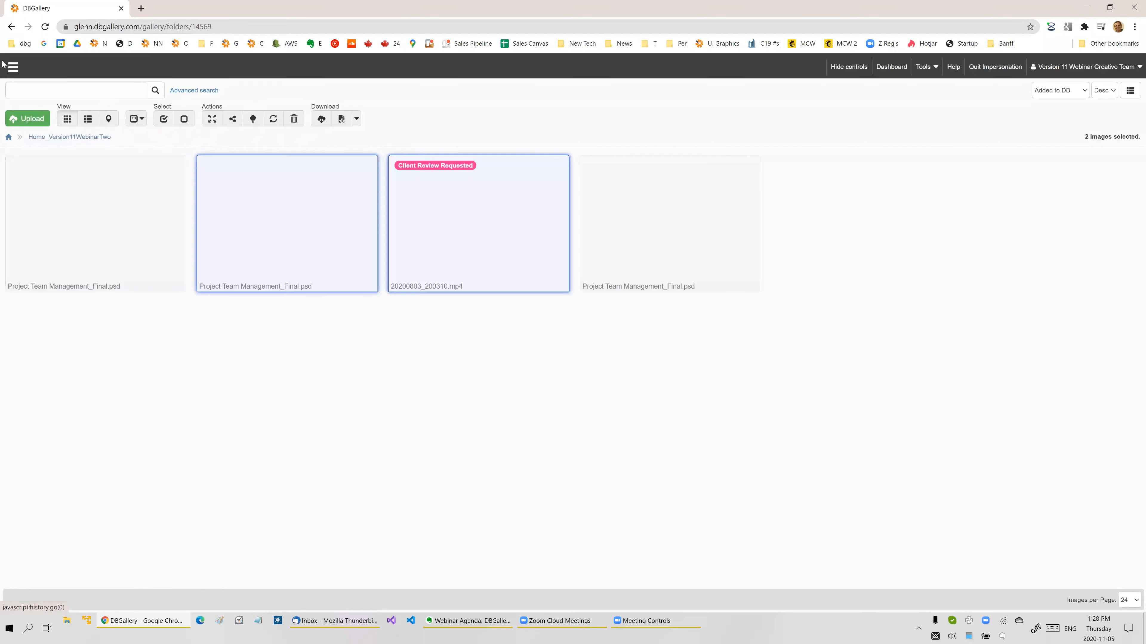
left_click(13, 68)
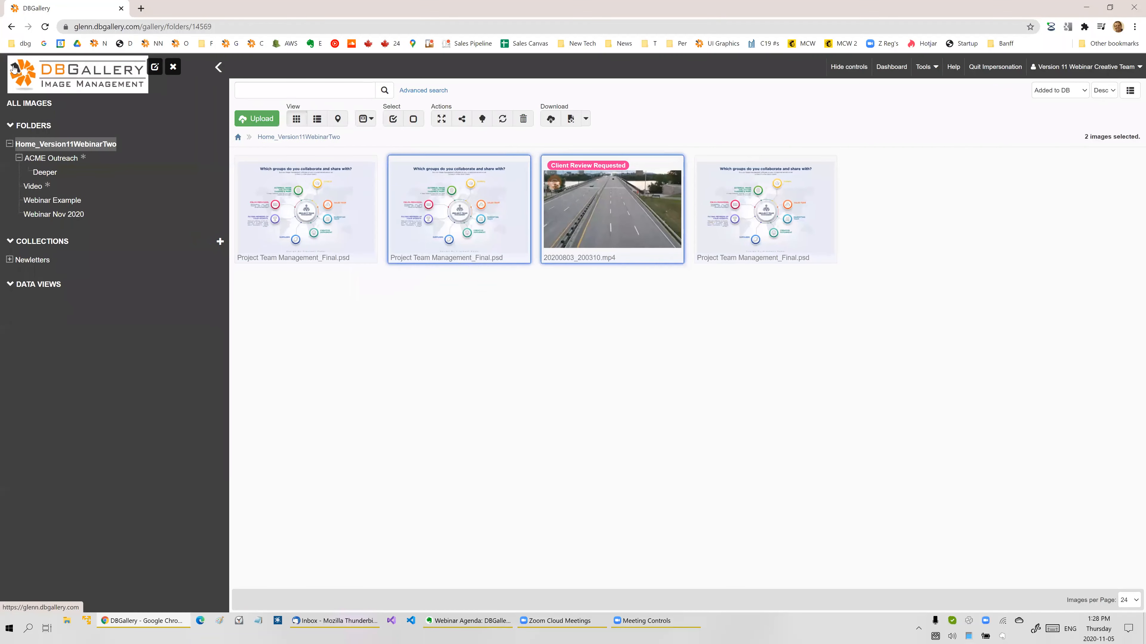
Open the December 2020 collection under Newletters and show the full data of Project Team Management_Final.psd
left_click(9, 260)
left_click(56, 291)
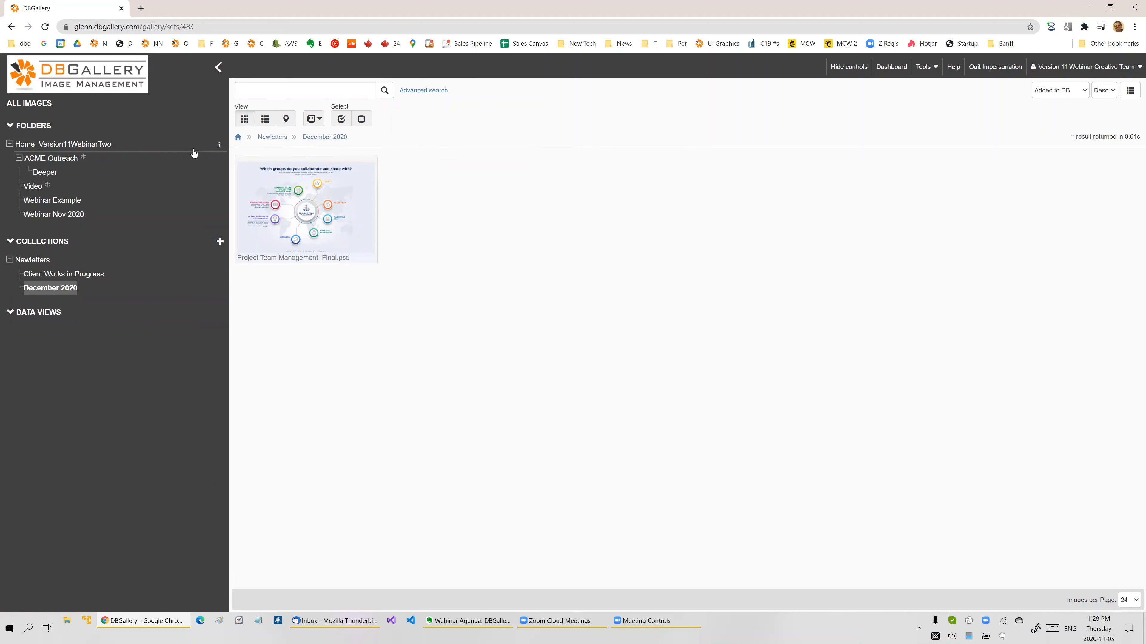
mouse_move(314, 198)
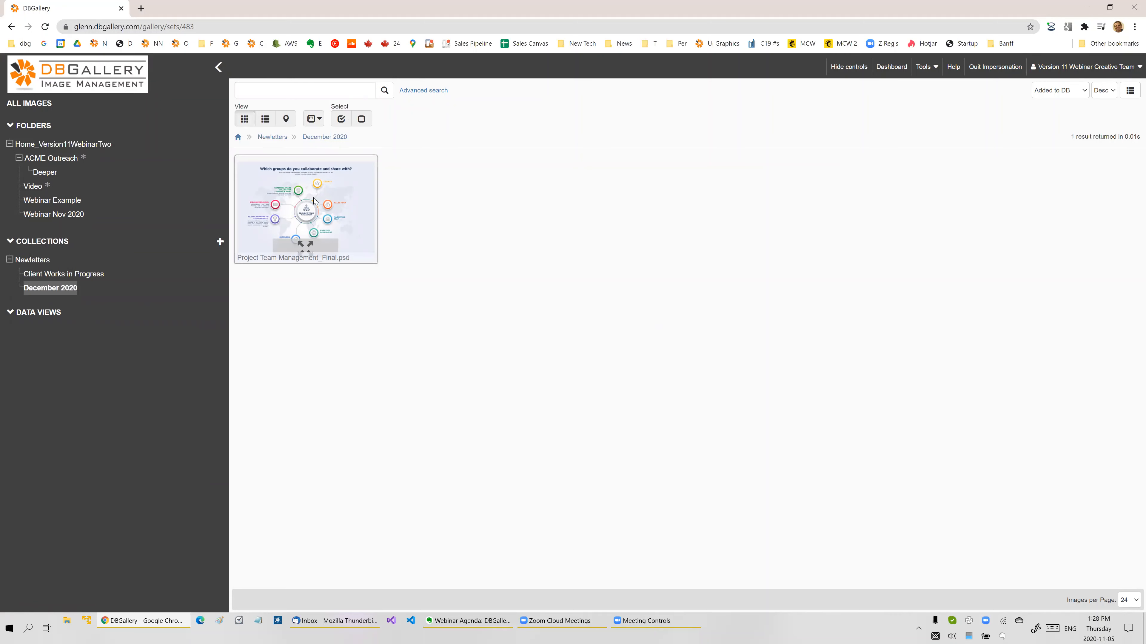
double_click(314, 201)
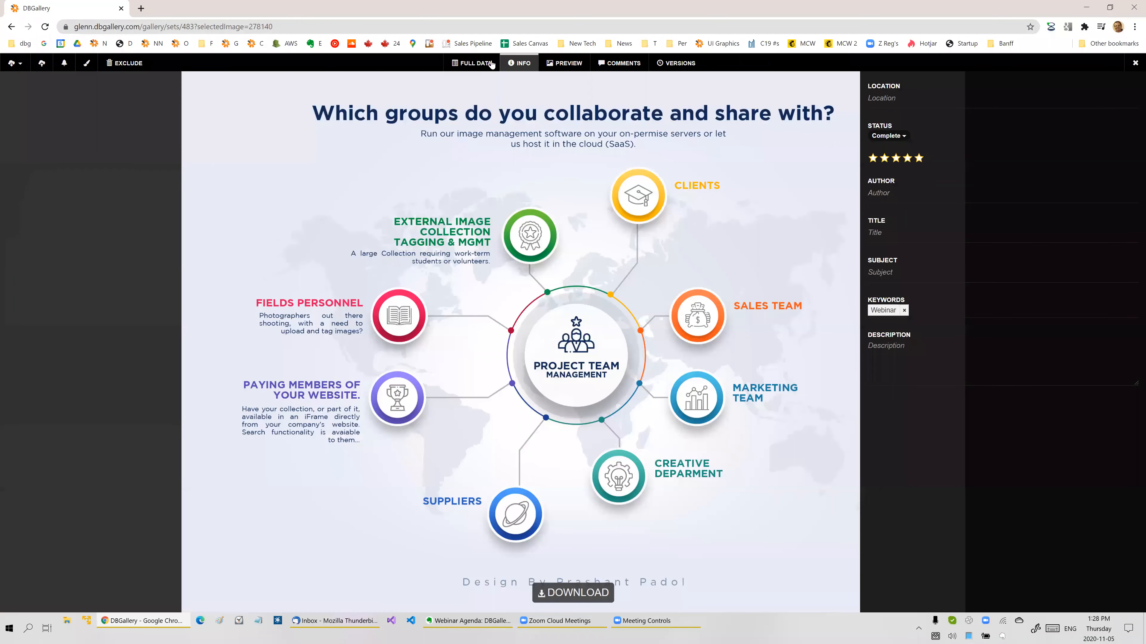
left_click(478, 64)
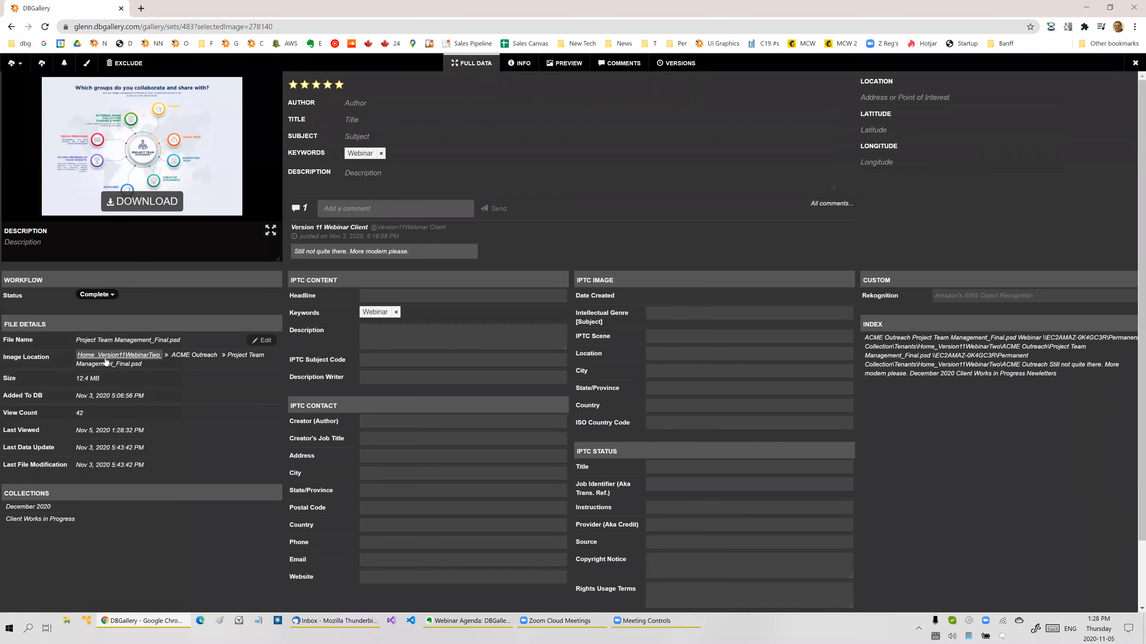
Follow the image location link to ACME Outreach, reopen the image there and follow its Client Works in Progress collection link
left_click(194, 355)
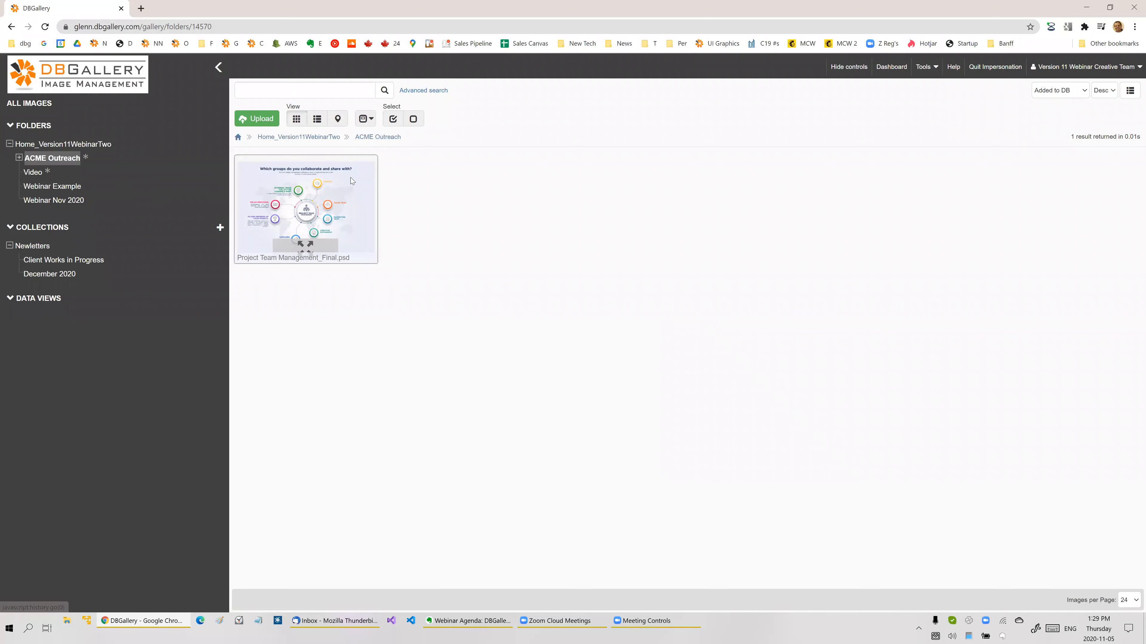
double_click(305, 213)
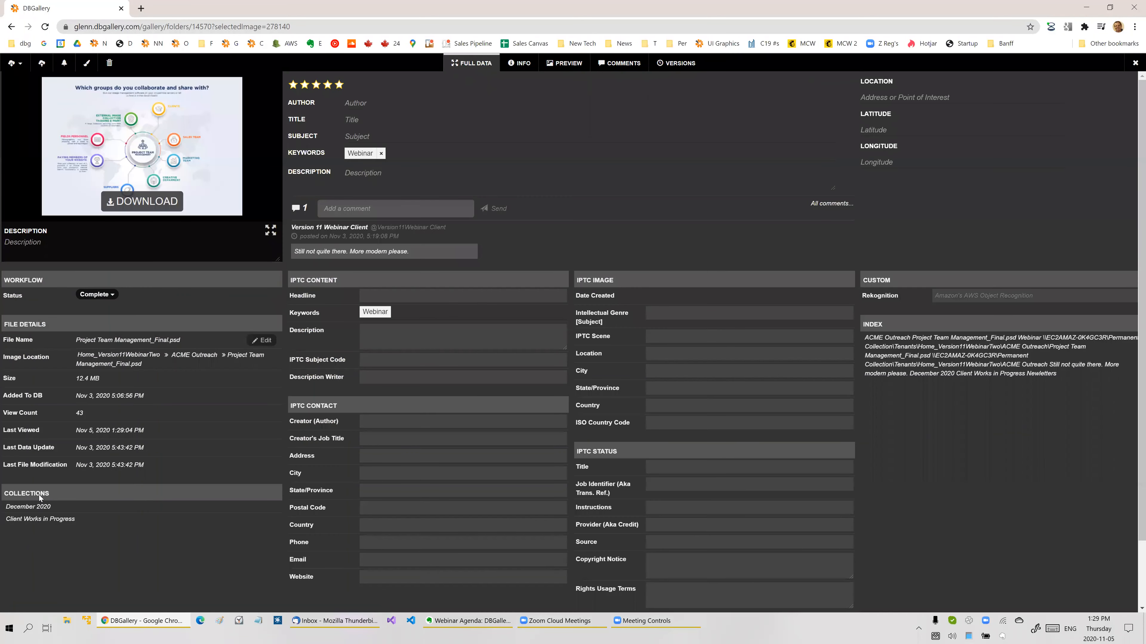
left_click(30, 520)
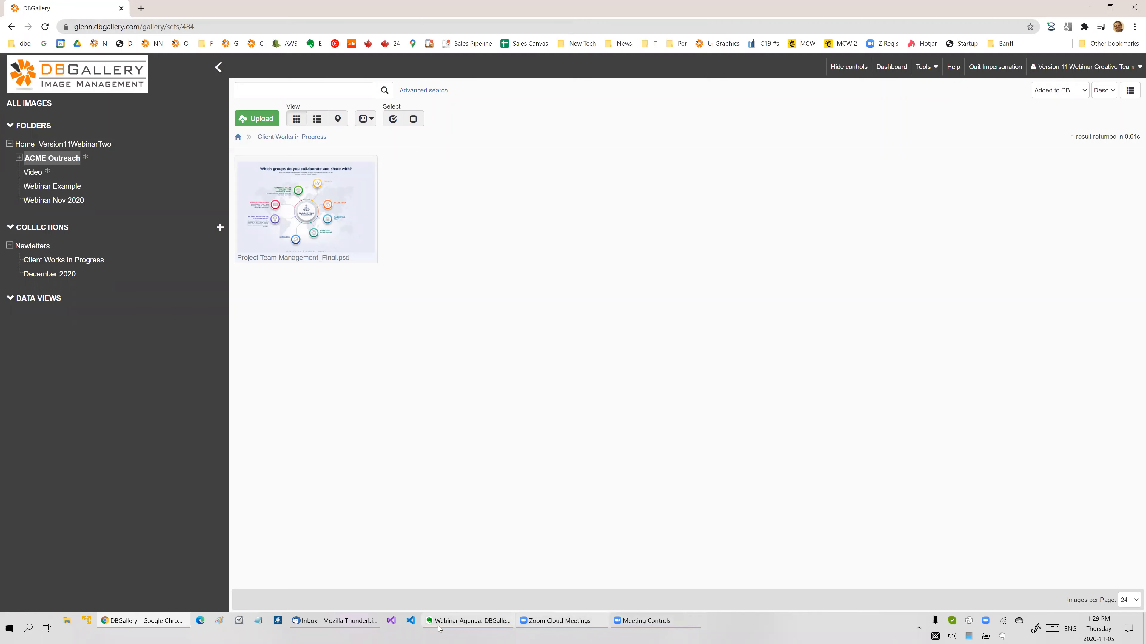
Switch to the Evernote agenda and highlight "Restrict file types allowed in the system"
left_click(452, 622)
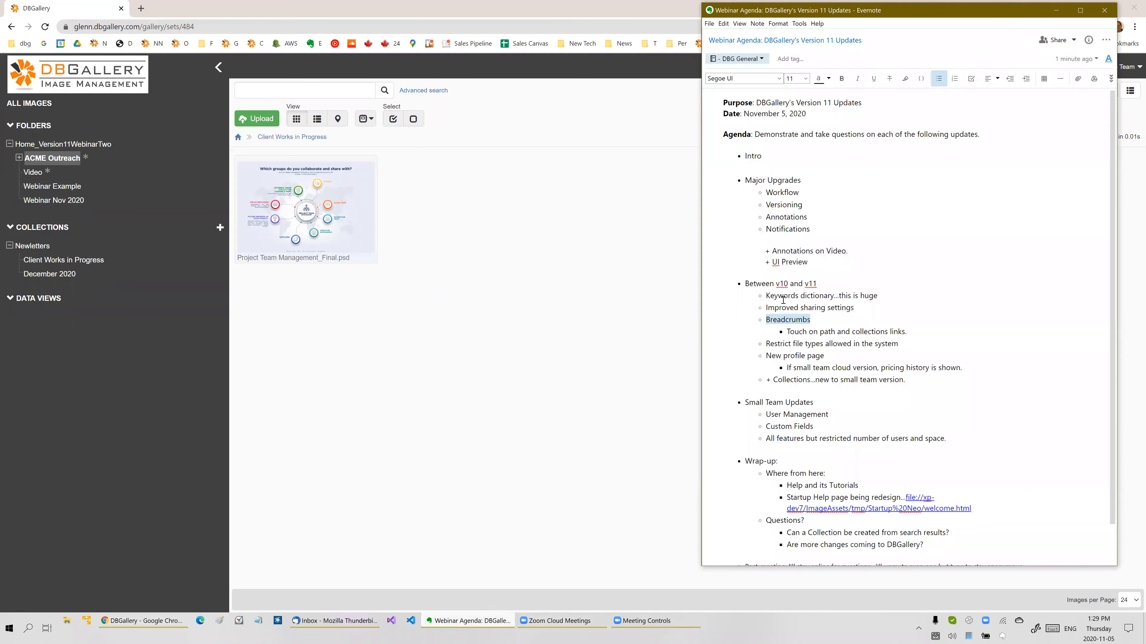
left_click_drag(779, 345, 889, 346)
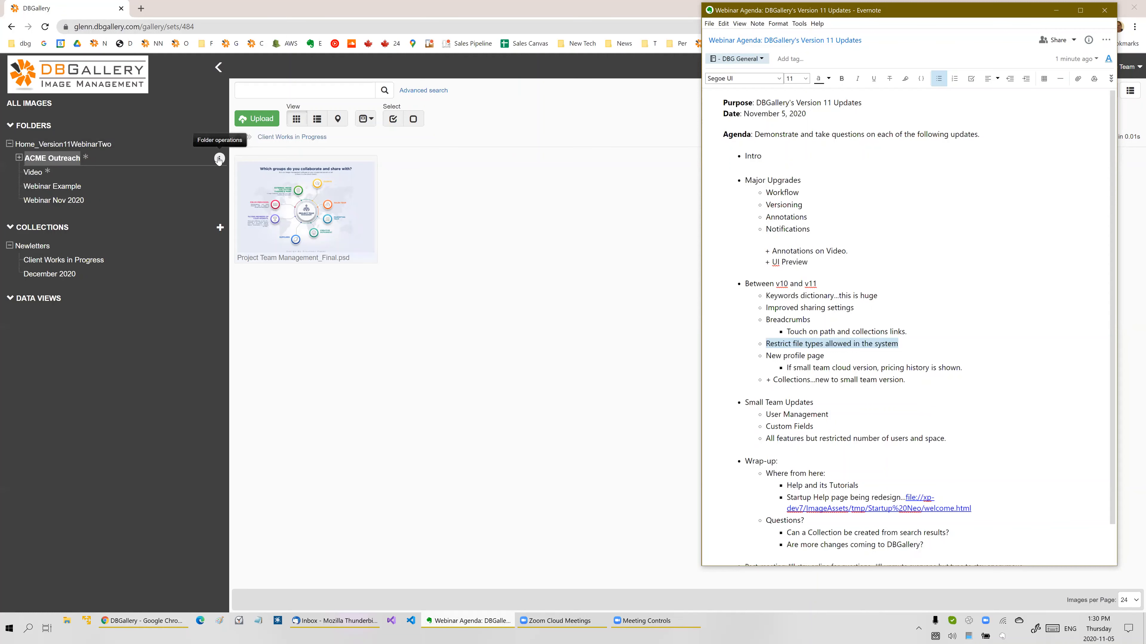
Return to DBGallery and try adding doc, xlsx and mov to the Video folder's restricted file types, then cancel the changes
left_click(219, 159)
left_click(517, 304)
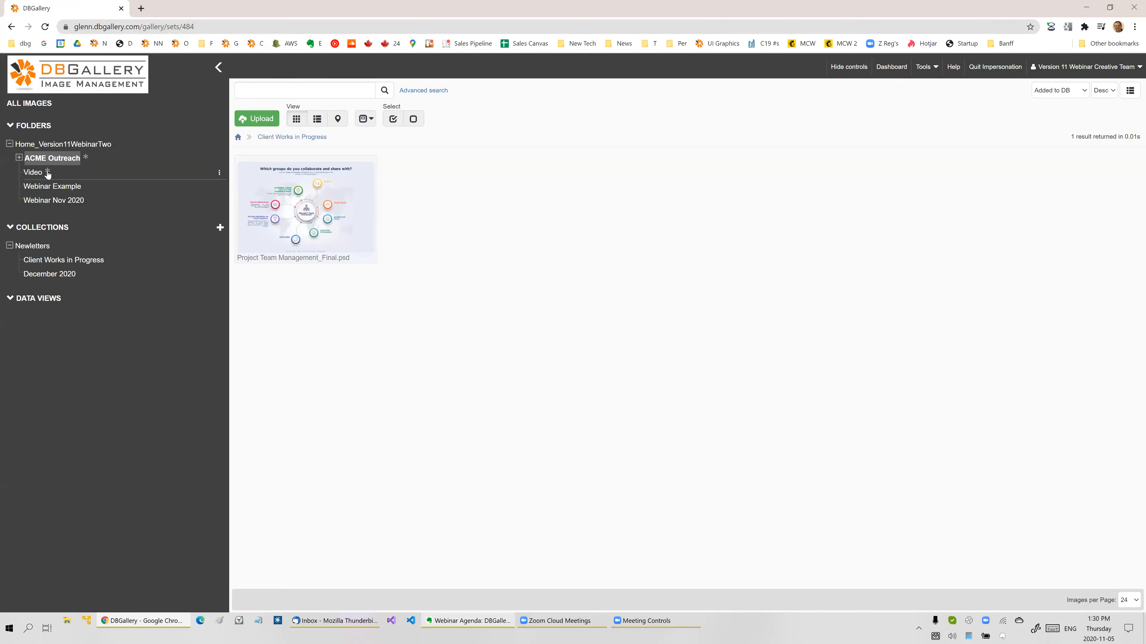
mouse_move(47, 174)
left_click(219, 173)
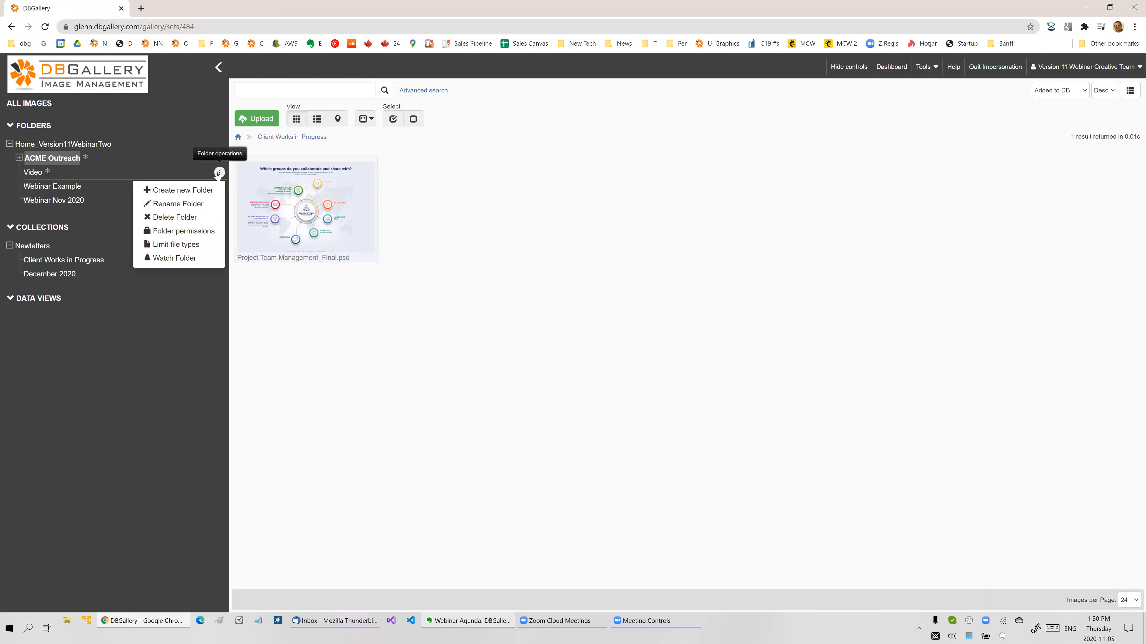
left_click(192, 245)
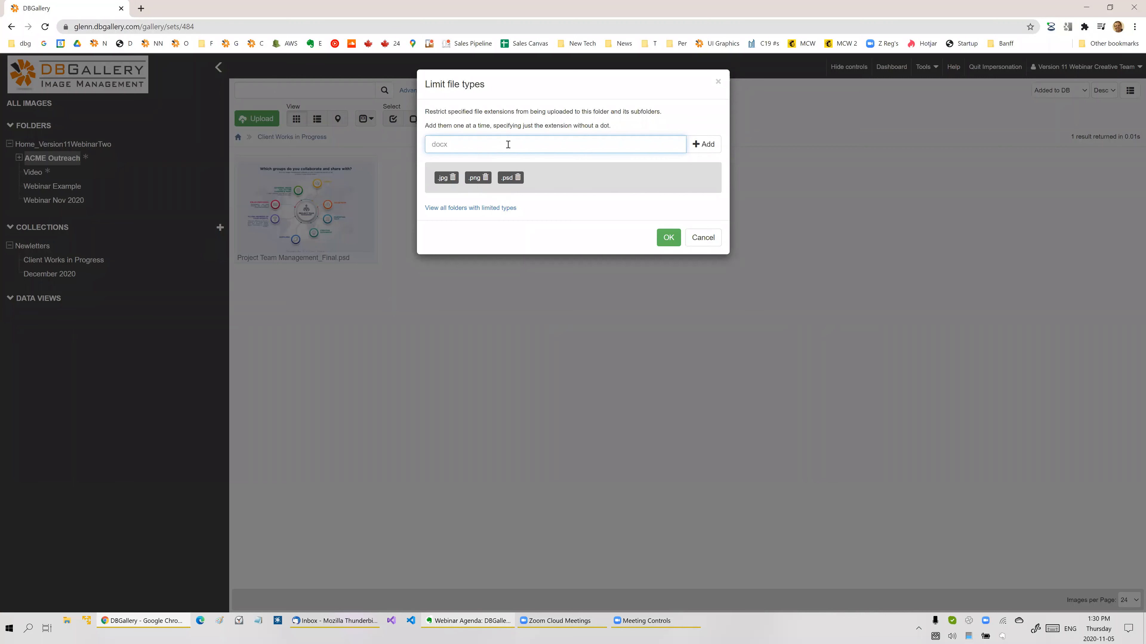
type("doc")
key("Return")
type("xl")
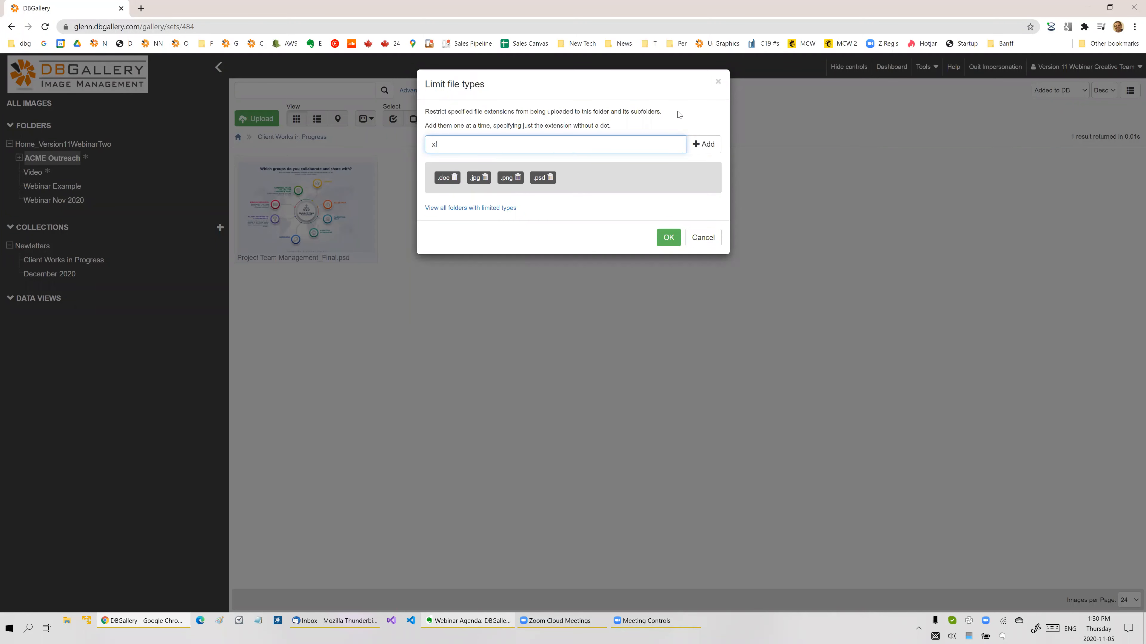
type("xs")
type("sx")
key("Return")
type("move")
key("Return")
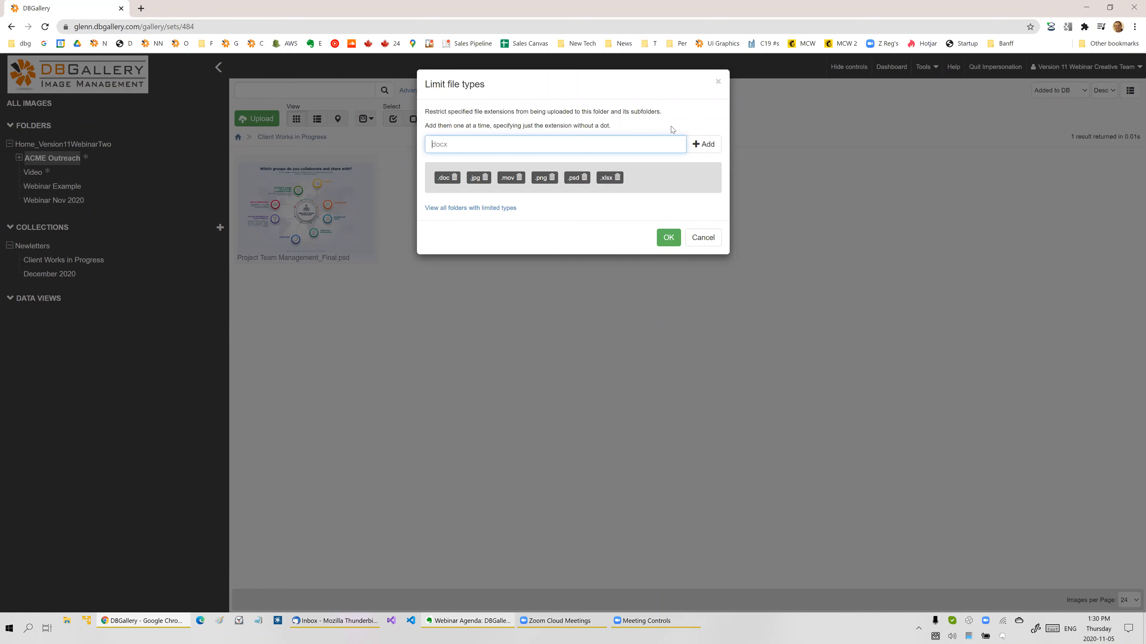
left_click(702, 238)
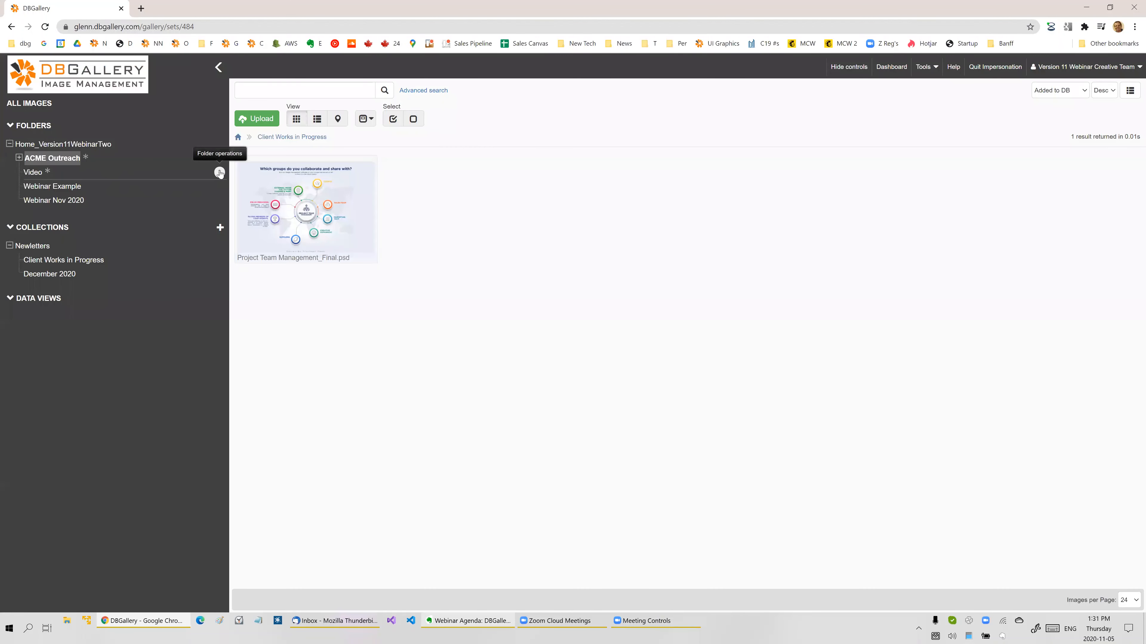
Review the folder operations of Video and Home_Version11WebinarTwo and check the file type restriction markers beside ACME Outreach and Video
left_click(220, 173)
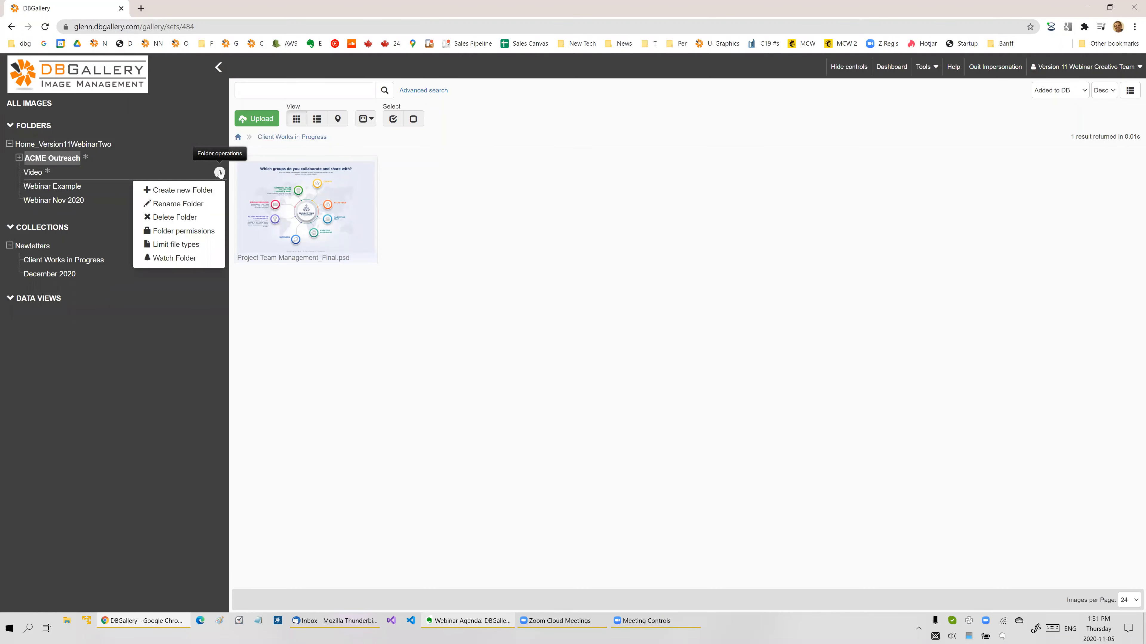
left_click(509, 179)
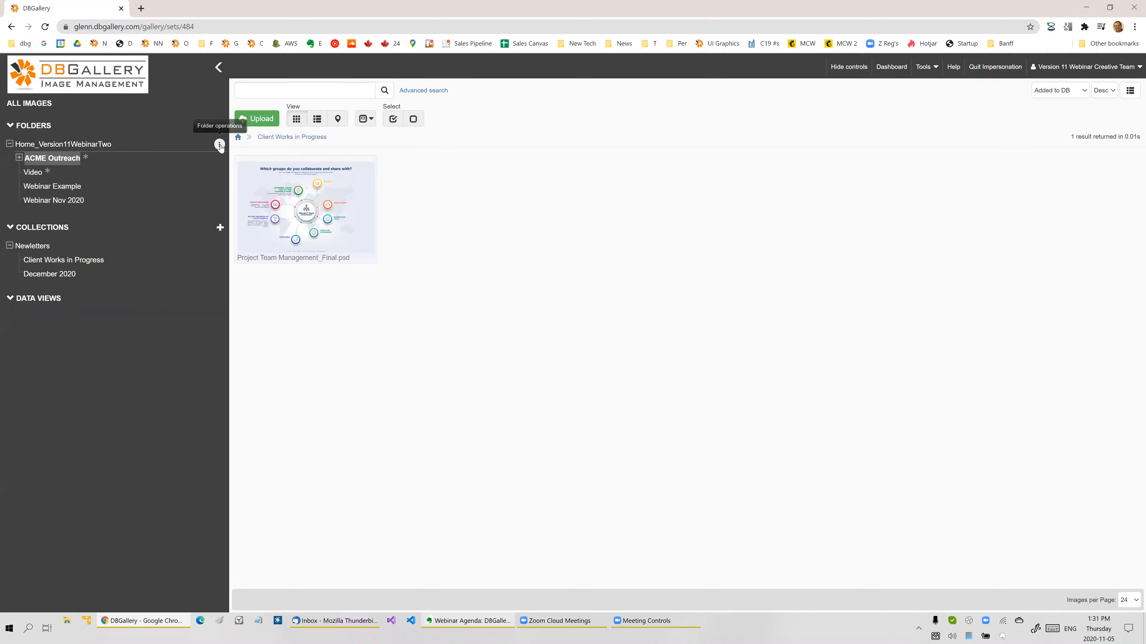
left_click(220, 145)
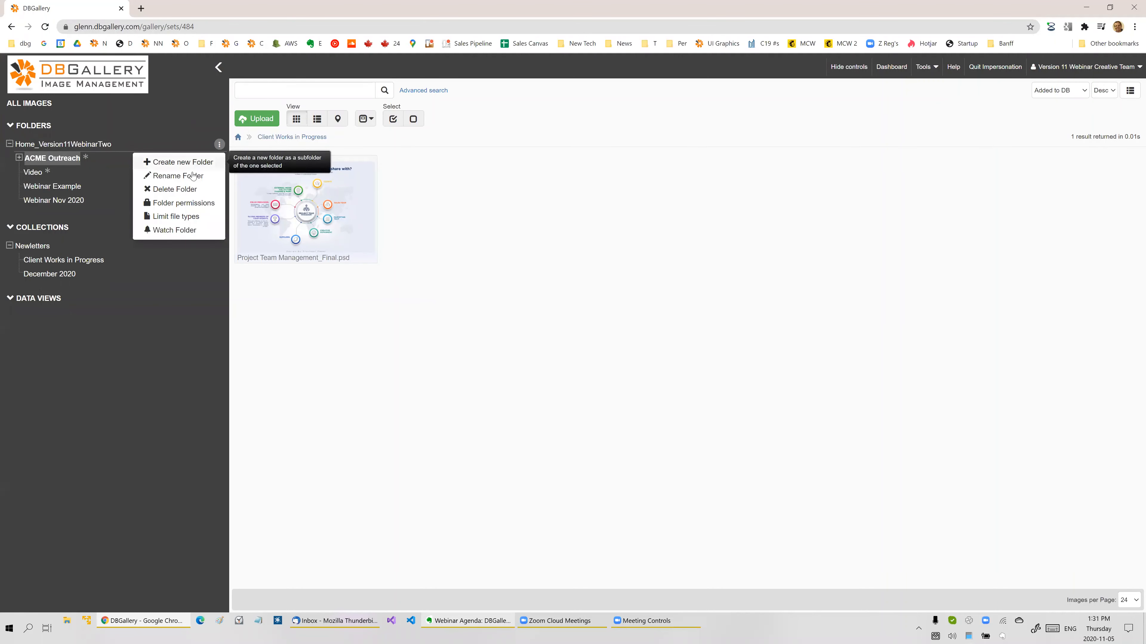
left_click(496, 261)
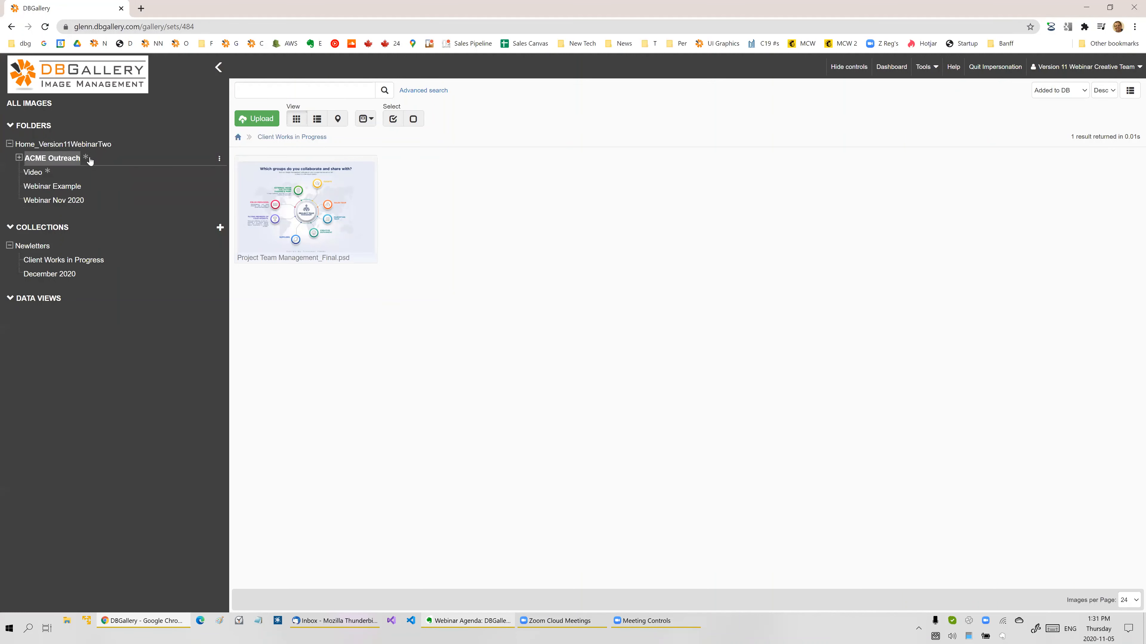
mouse_move(87, 162)
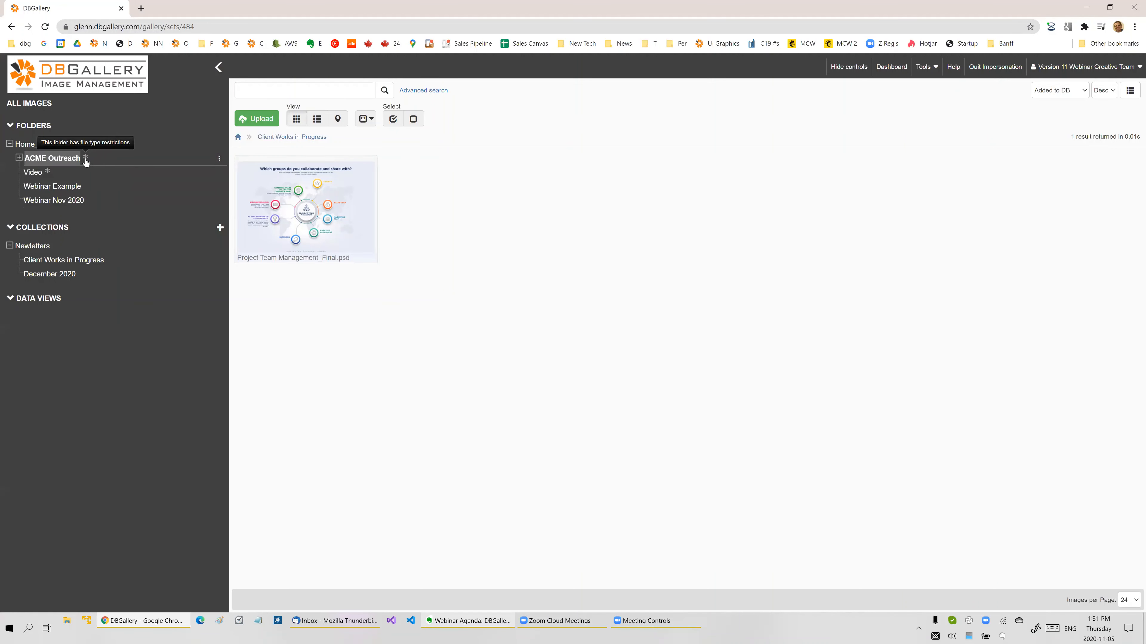
mouse_move(48, 176)
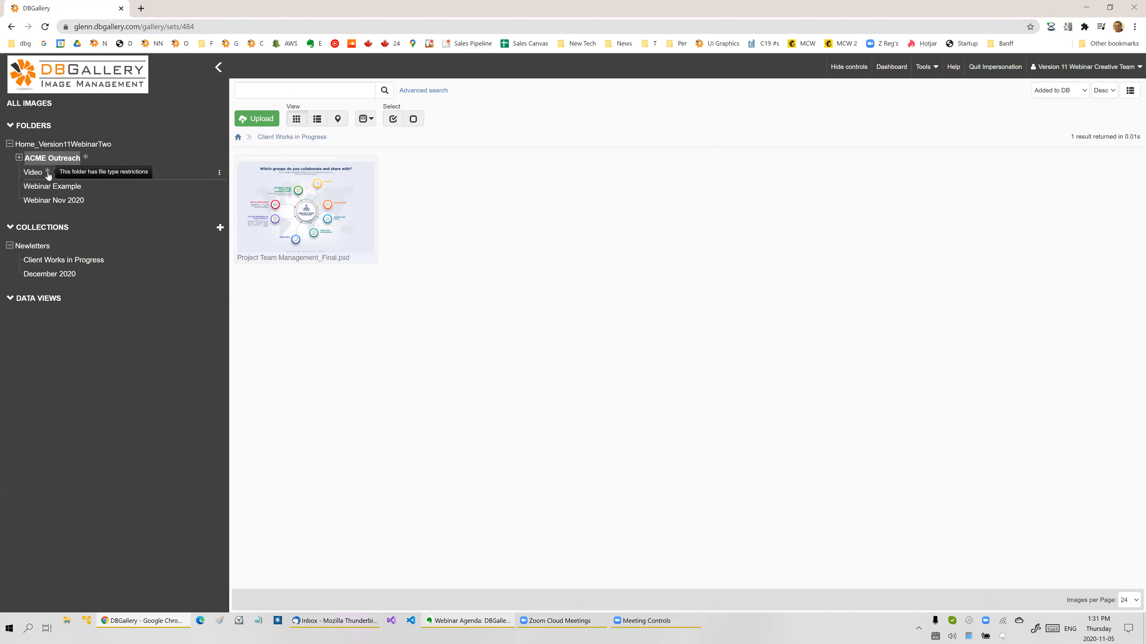
Highlight "New profile page" in the Evernote agenda and return to DBGallery
key("alt+Tab")
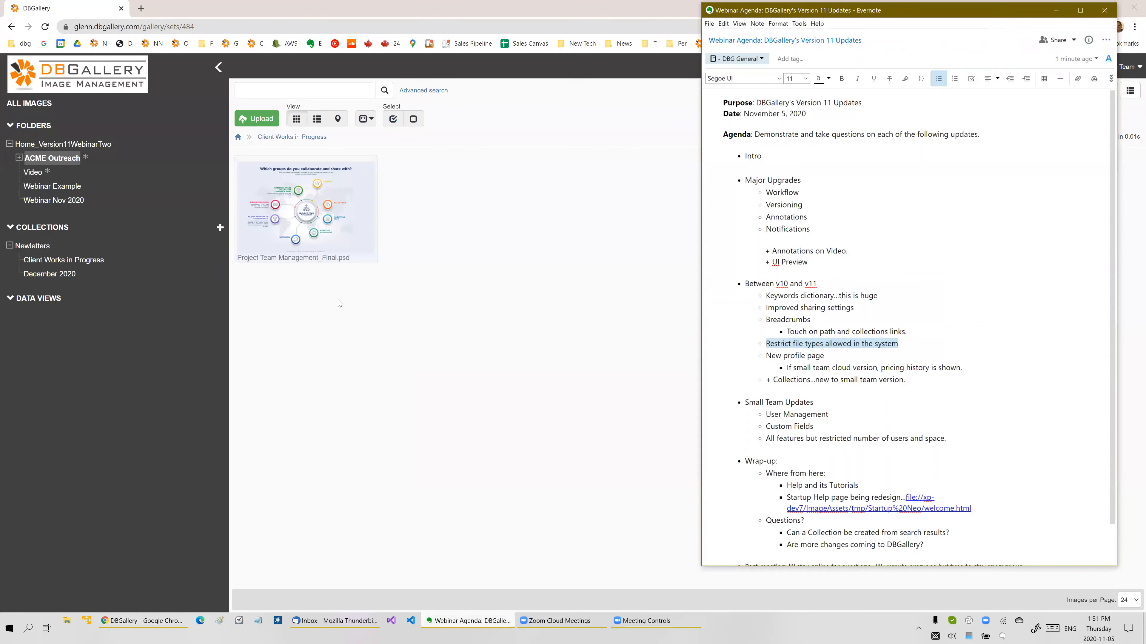
left_click_drag(766, 357, 810, 358)
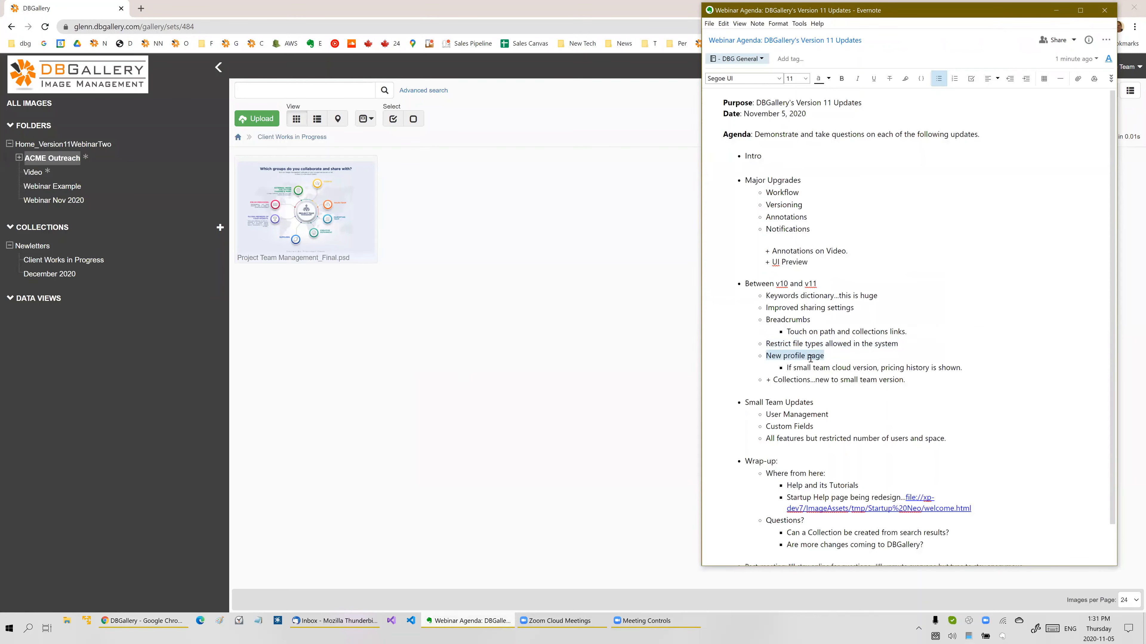
left_click(563, 133)
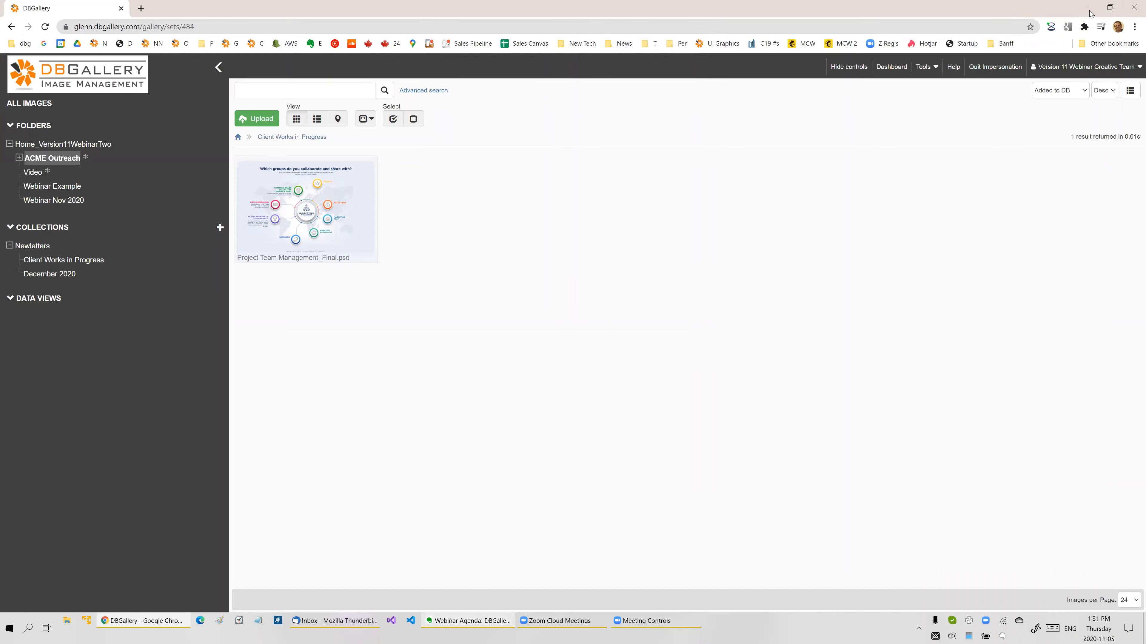
Open the My account page, review its editable personal information fields, cancel editing and close the page
left_click(1135, 69)
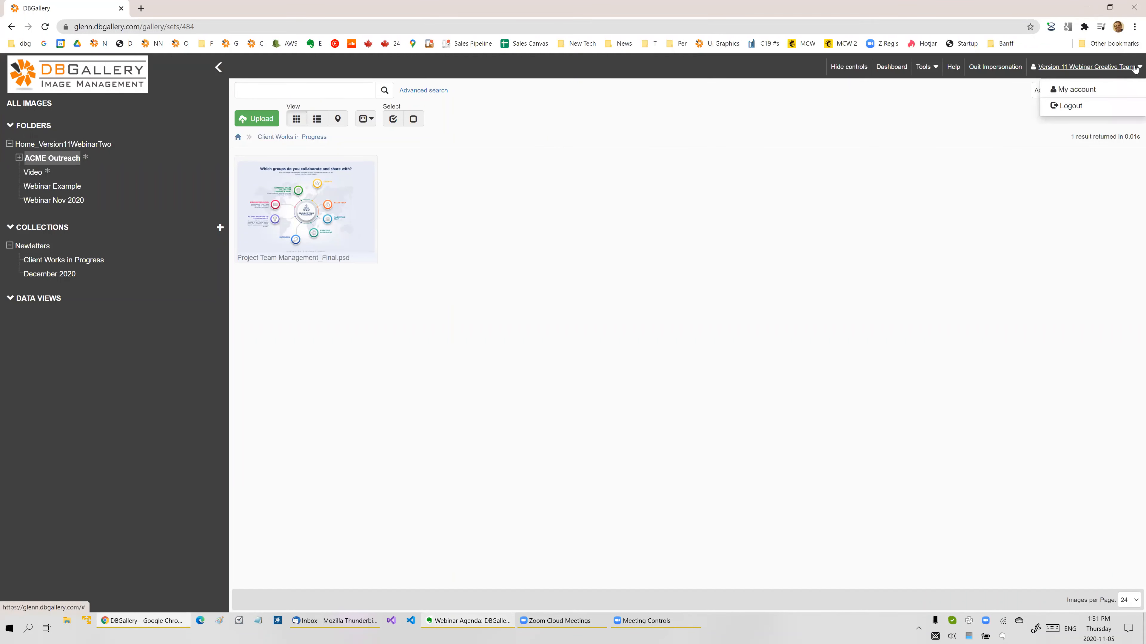
left_click(1091, 93)
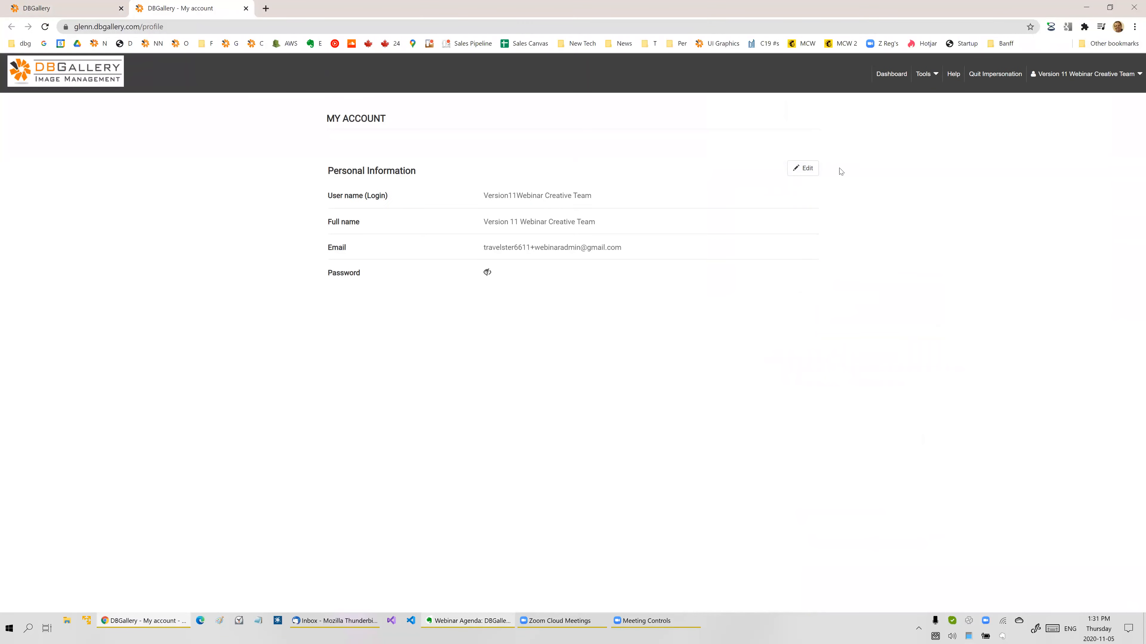
left_click(808, 176)
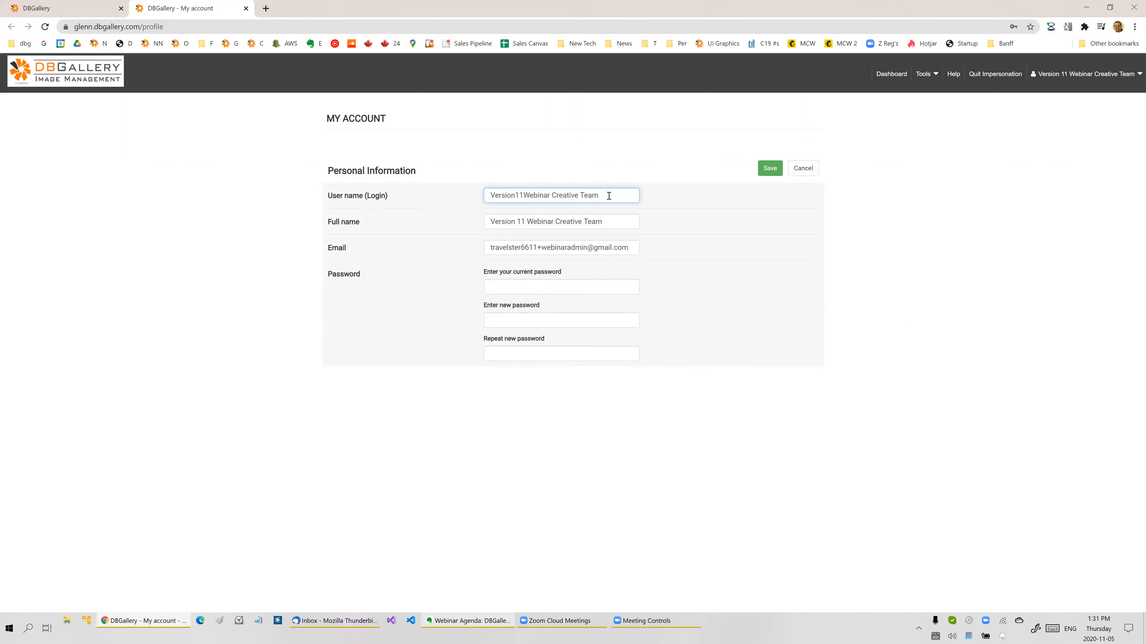
left_click(584, 248)
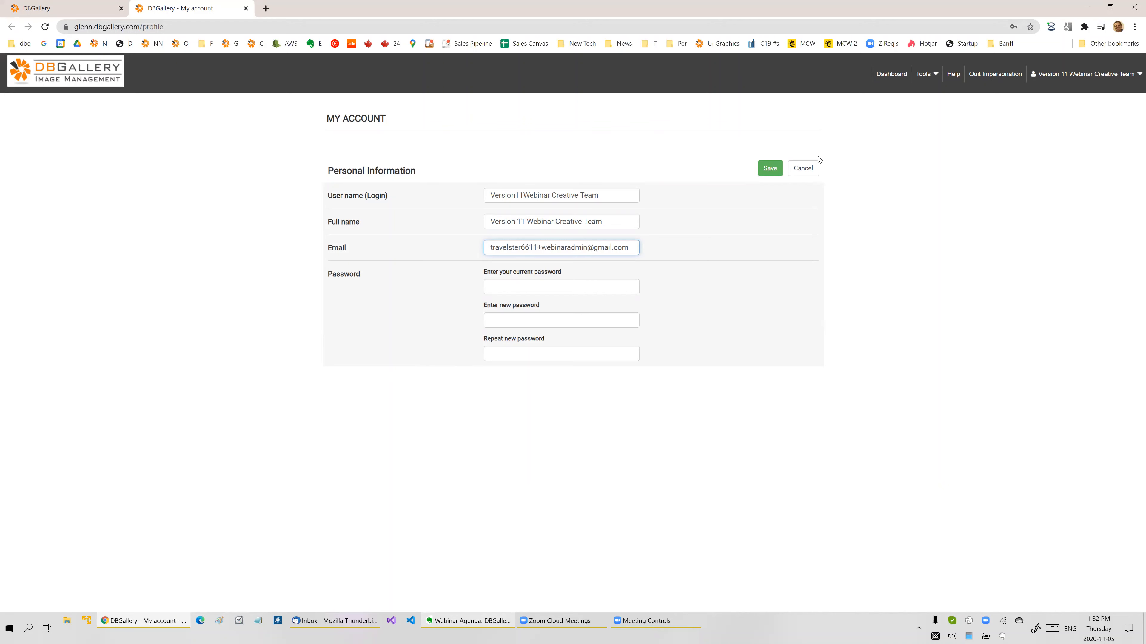
left_click(801, 173)
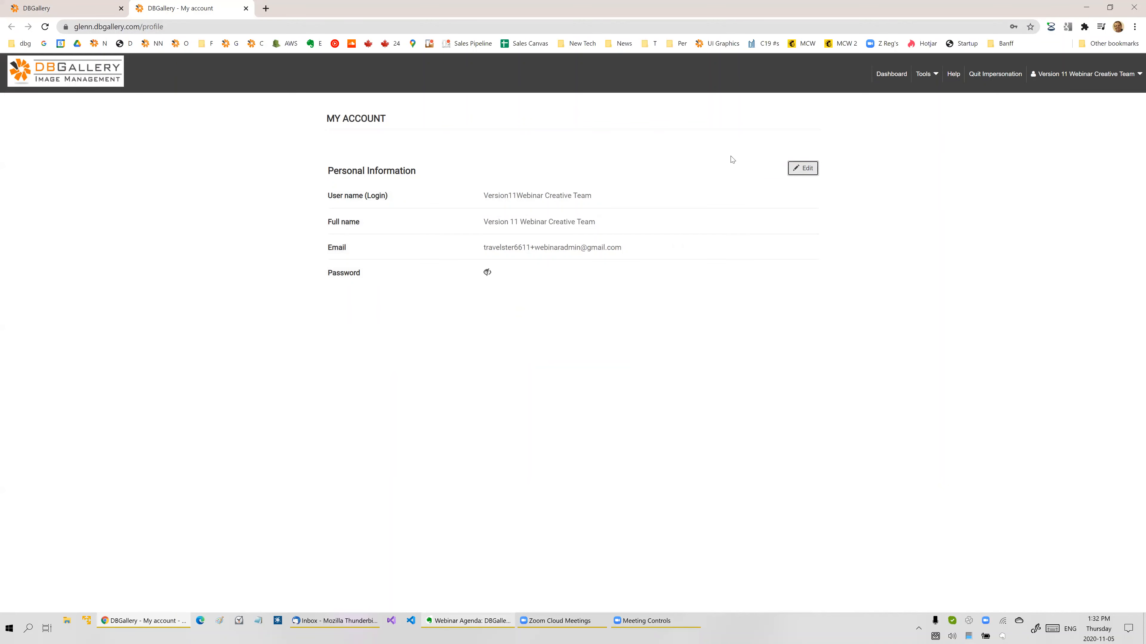
left_click(246, 8)
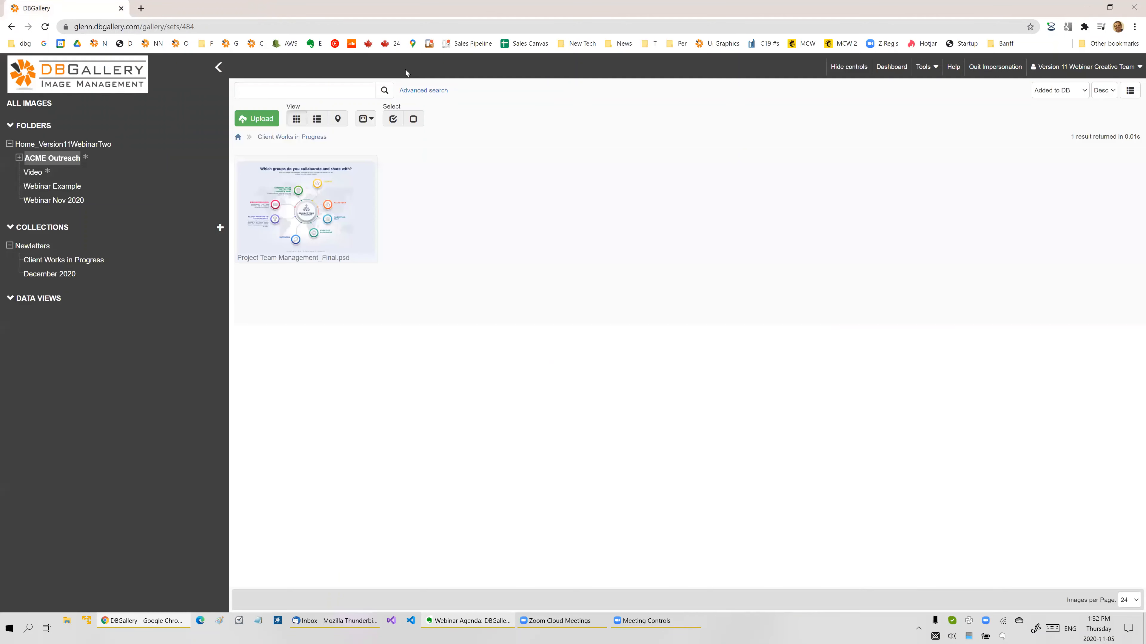
Switch to the Evernote agenda and highlight "Collections...new to small team version"
key("alt+Tab")
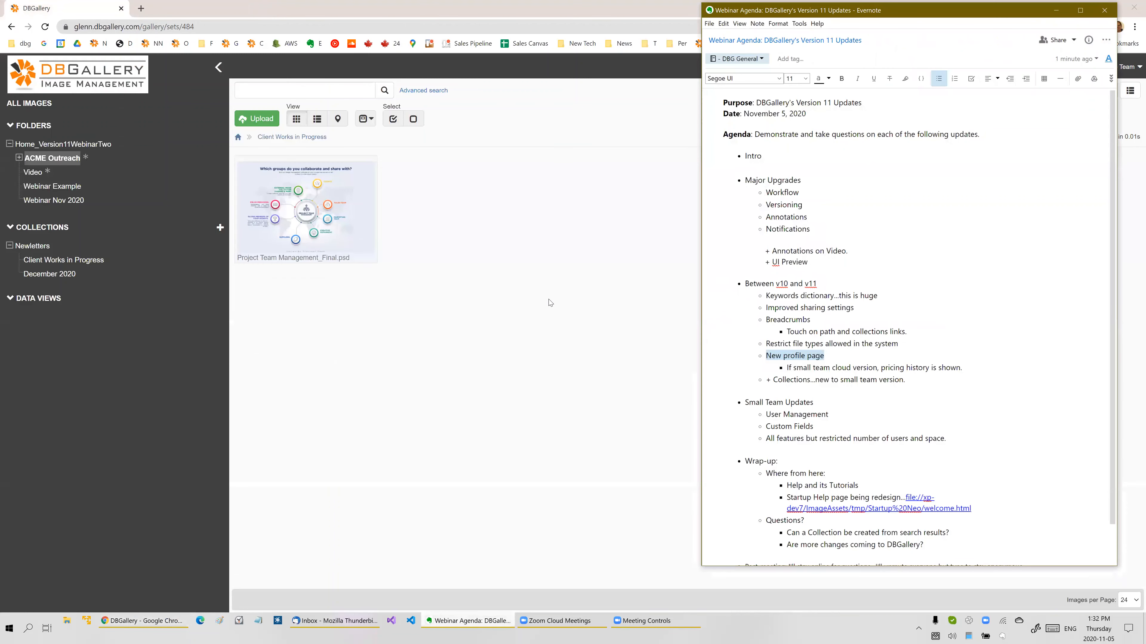
double_click(779, 380)
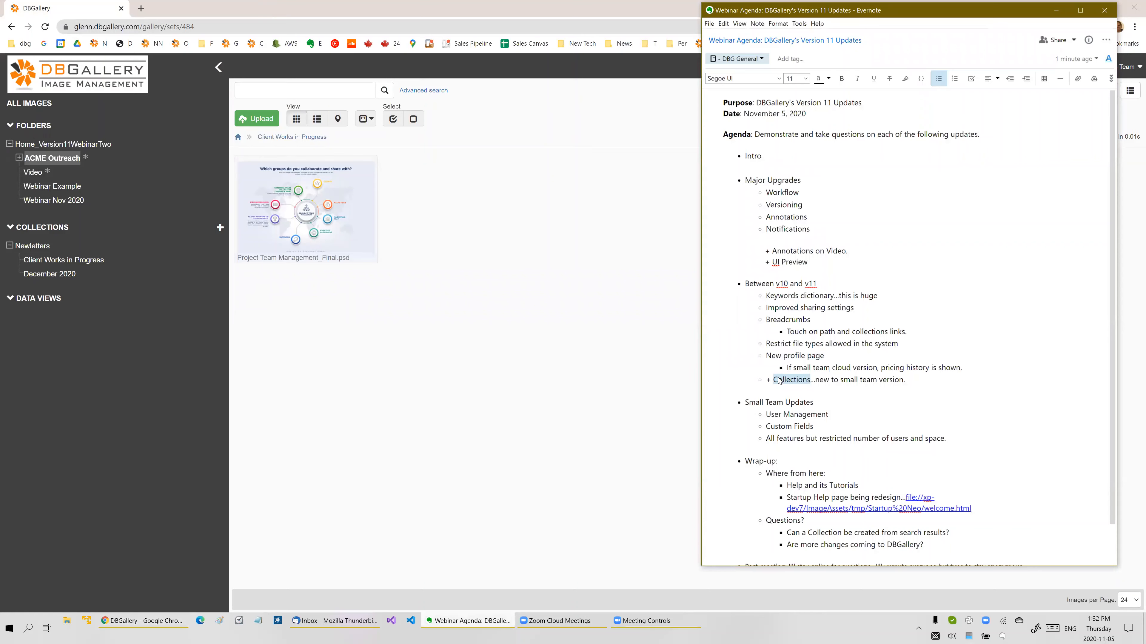
left_click_drag(779, 381, 891, 380)
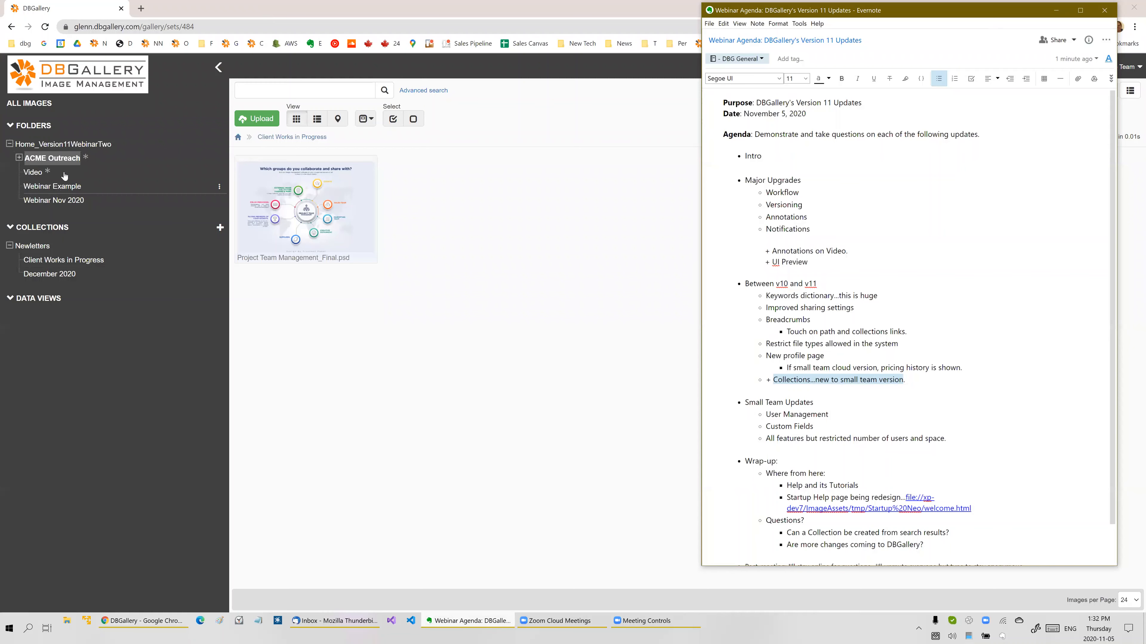
Return to DBGallery and add 20200803_200310.mp4 from Home_Version11WebinarTwo to the Client Works in Progress collection
left_click(66, 144)
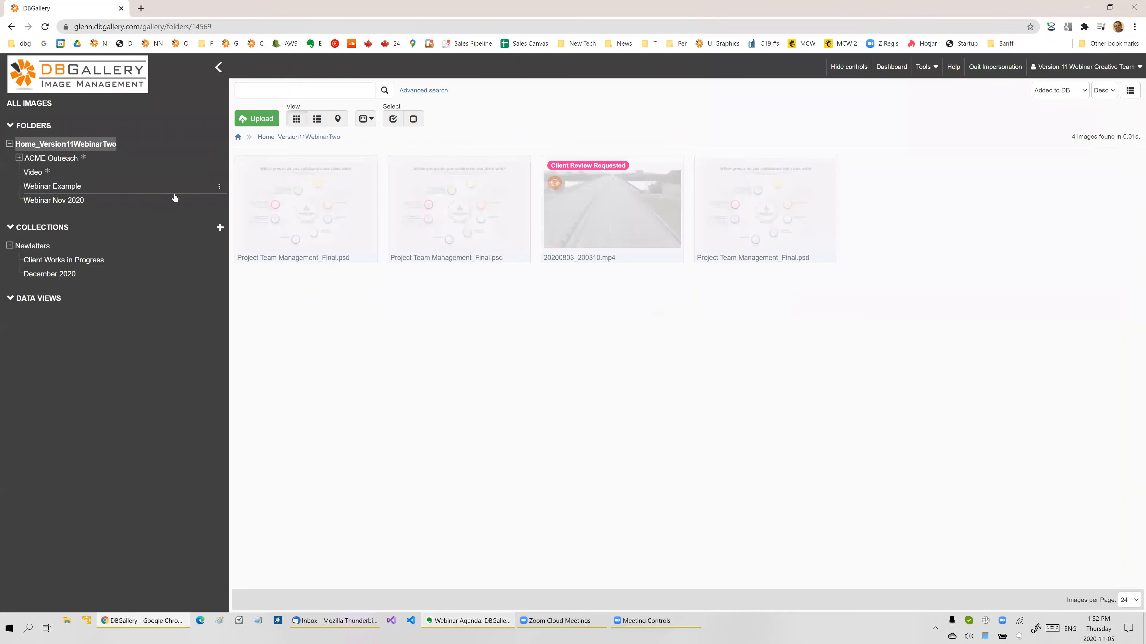
left_click(748, 207)
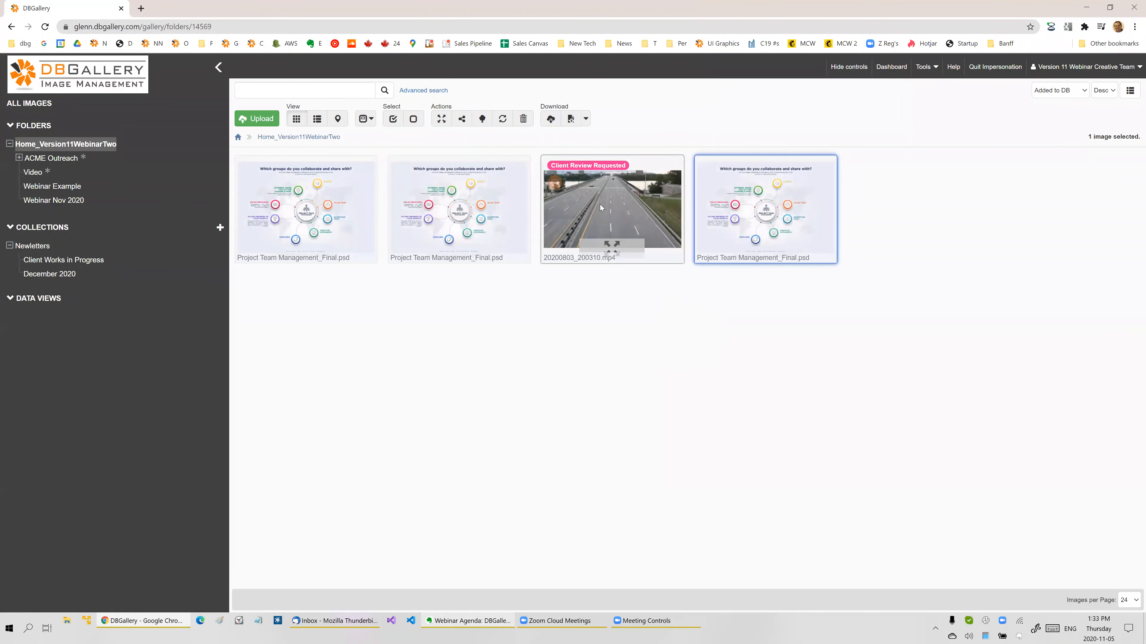
left_click_drag(603, 202, 92, 260)
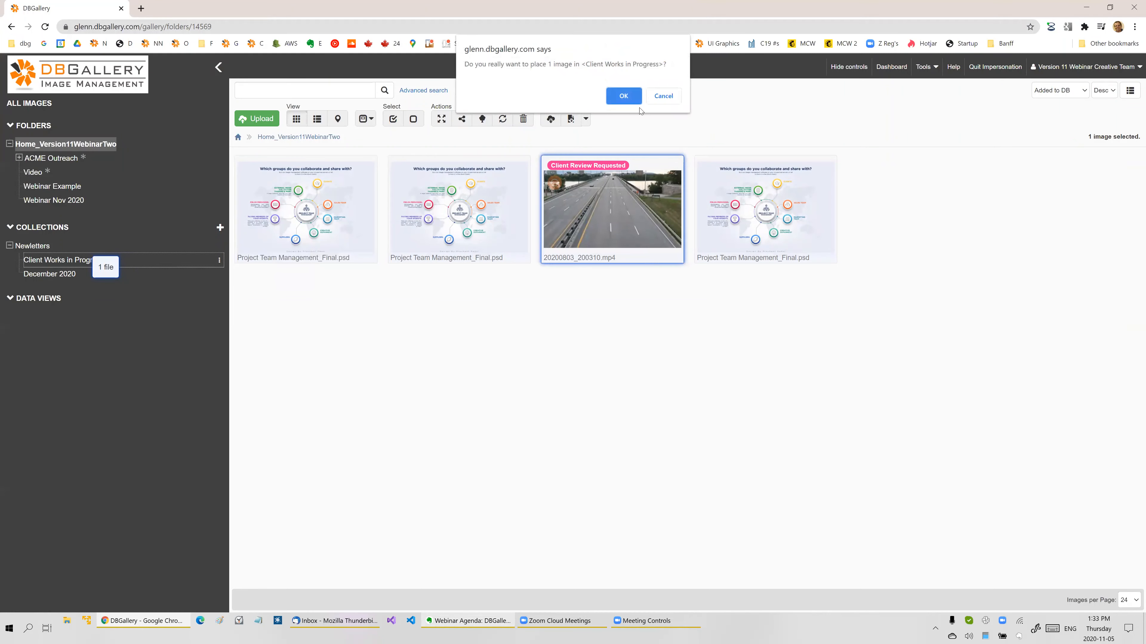
left_click(623, 96)
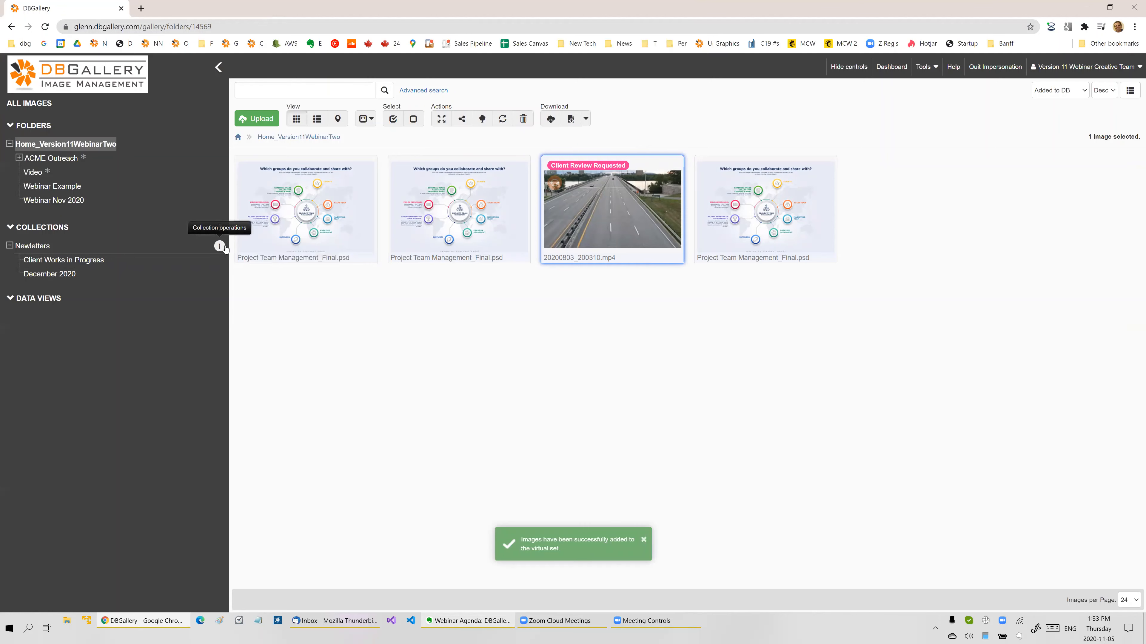
Create the sub-collection "Dec 2020 Newsletter" under Newletters, check its contents and go back to the Home_Version11WebinarTwo folder
left_click(219, 247)
left_click(206, 290)
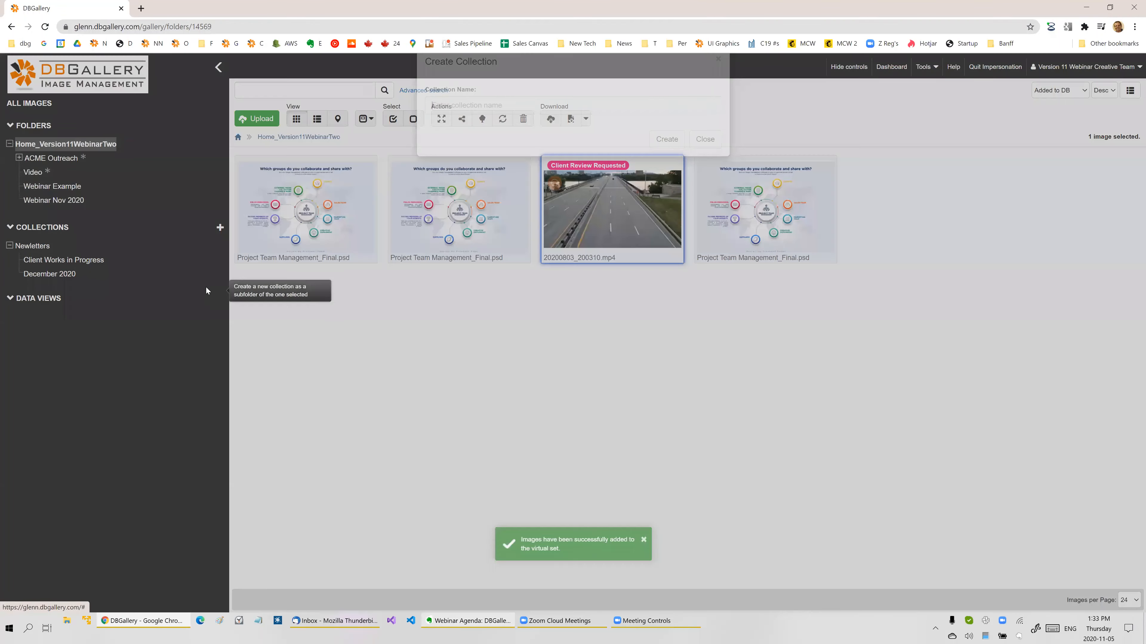
type("Dec")
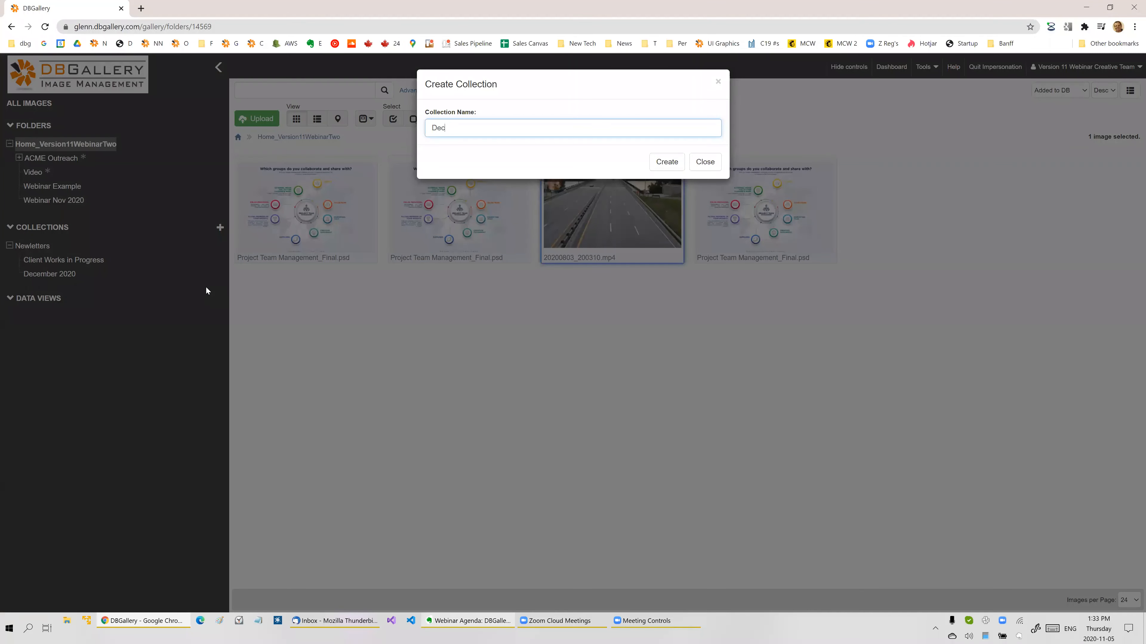
type(" 2020 Newsletter")
key("Return")
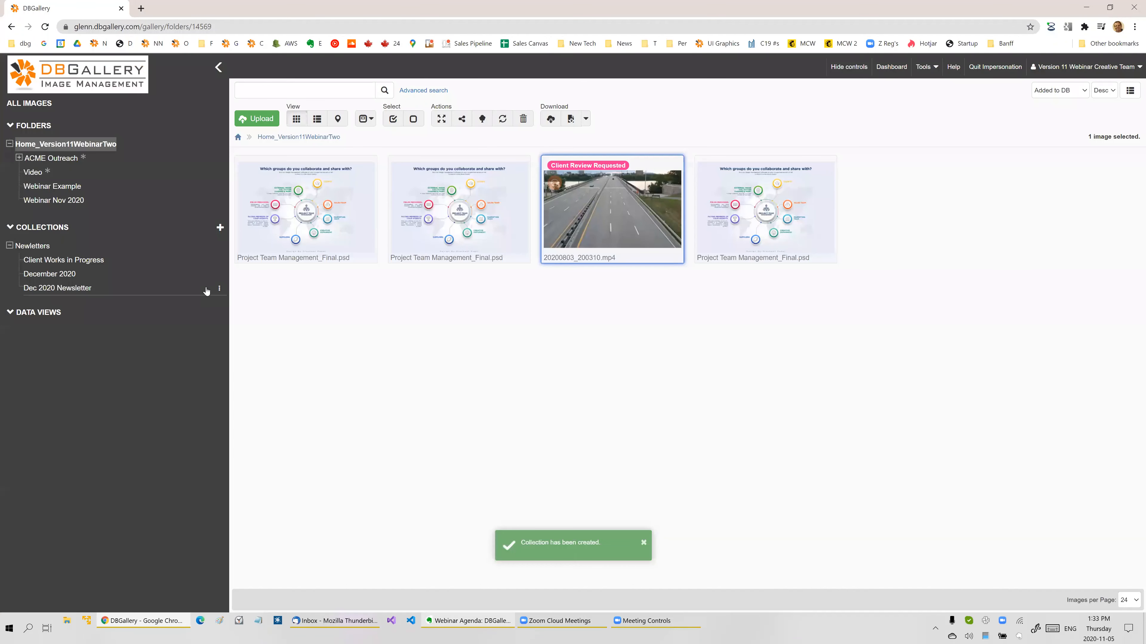
left_click(81, 290)
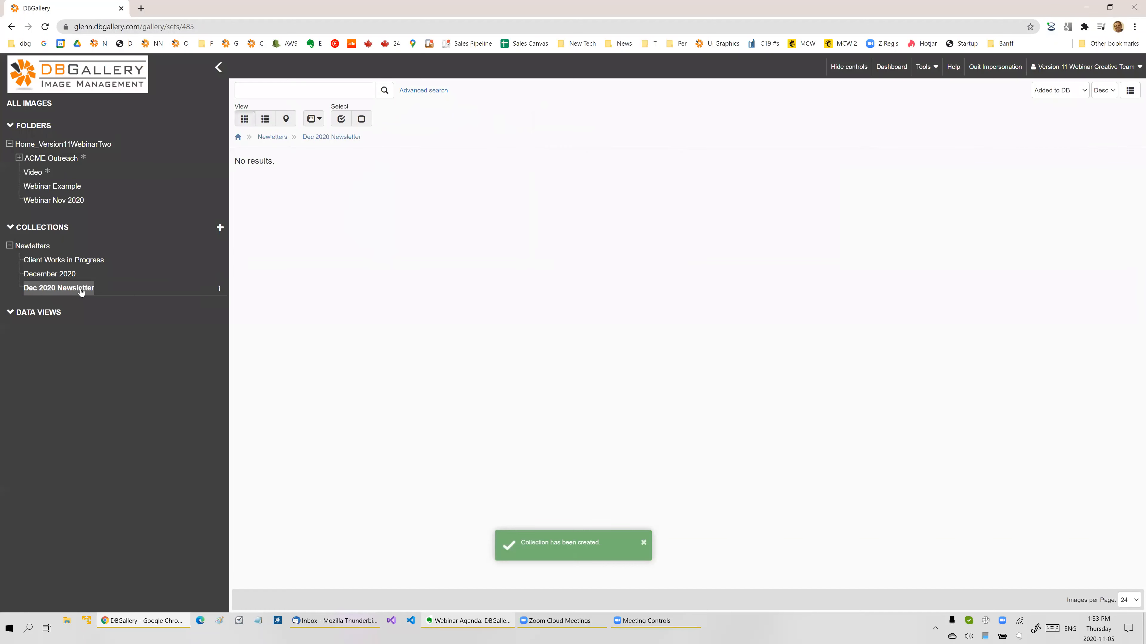
left_click(59, 145)
left_click(482, 233)
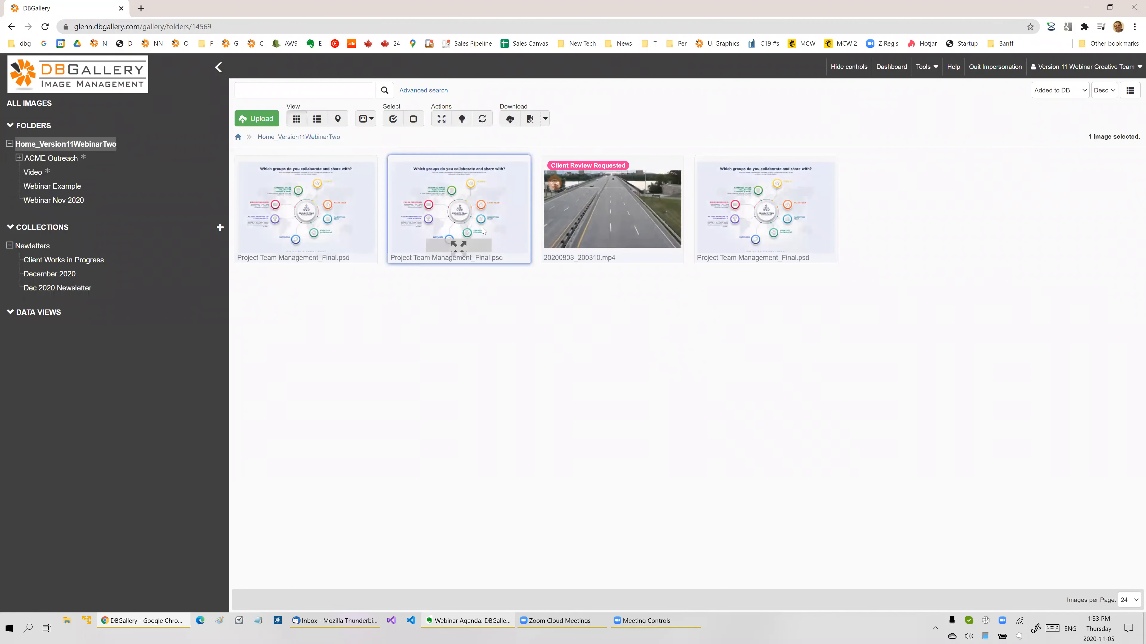
left_click(614, 212)
left_click(730, 188)
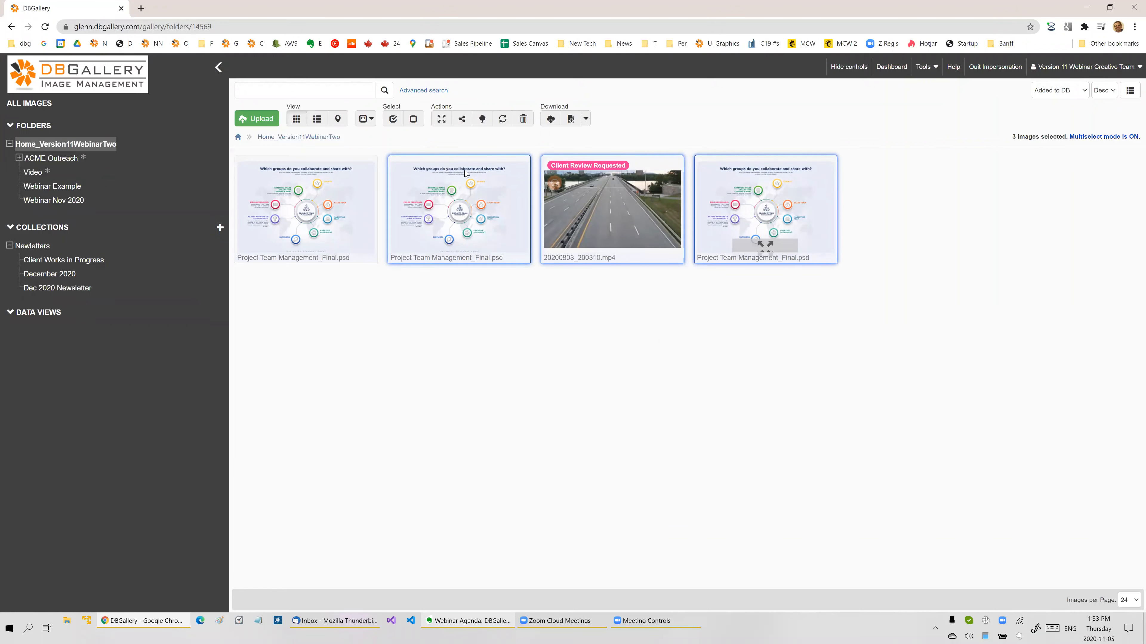
left_click_drag(729, 188, 71, 290)
left_click(751, 182)
left_click(323, 193)
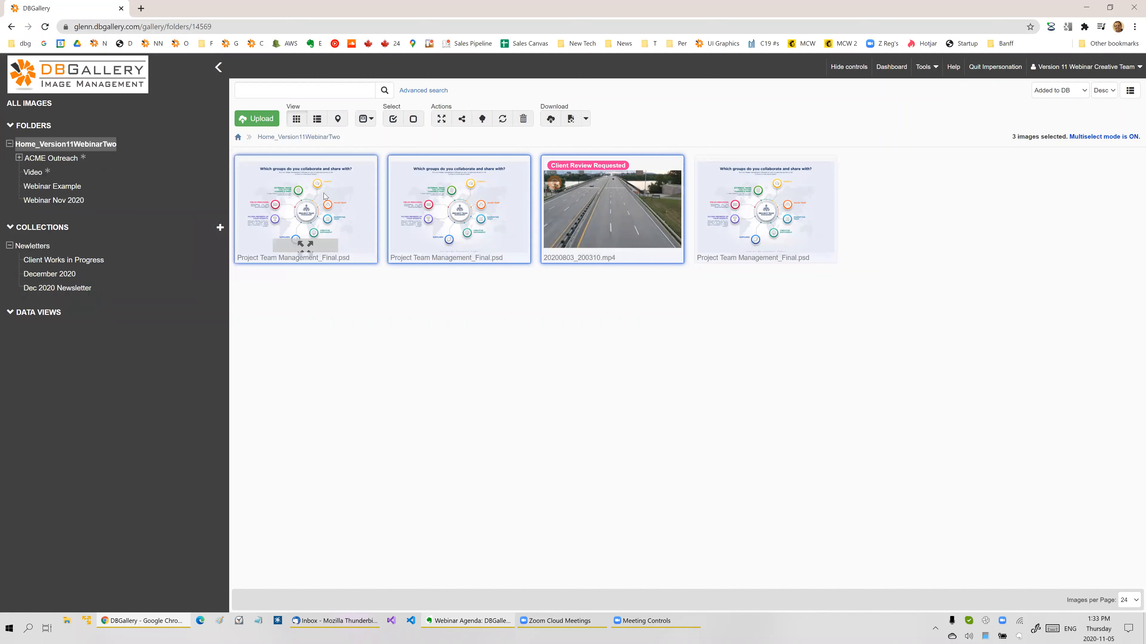
double_click(342, 192)
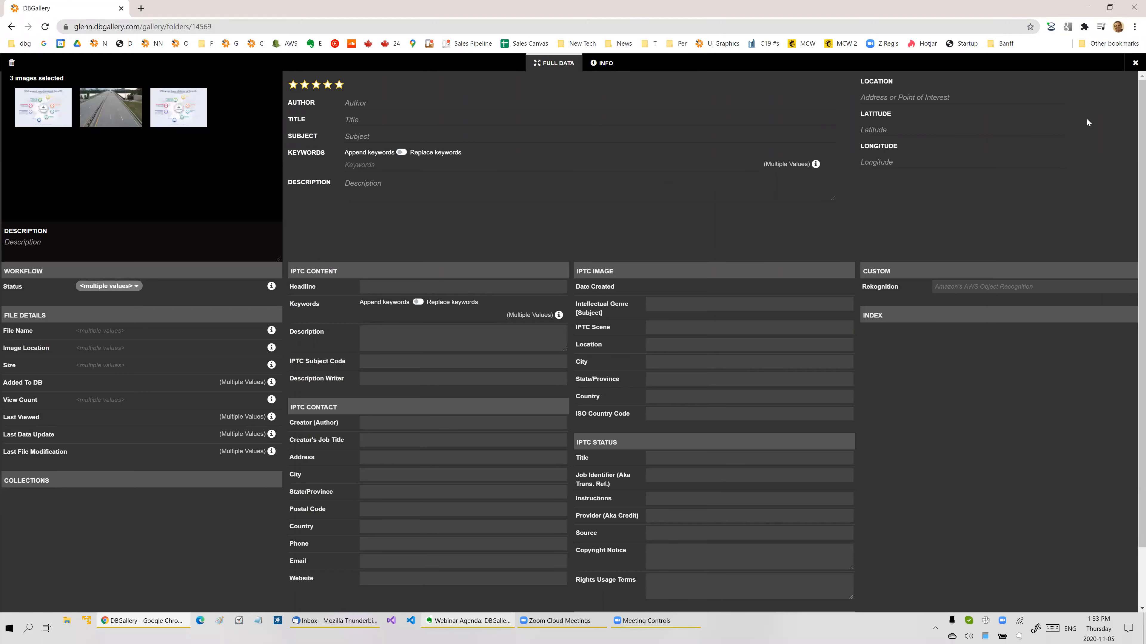
left_click(1135, 63)
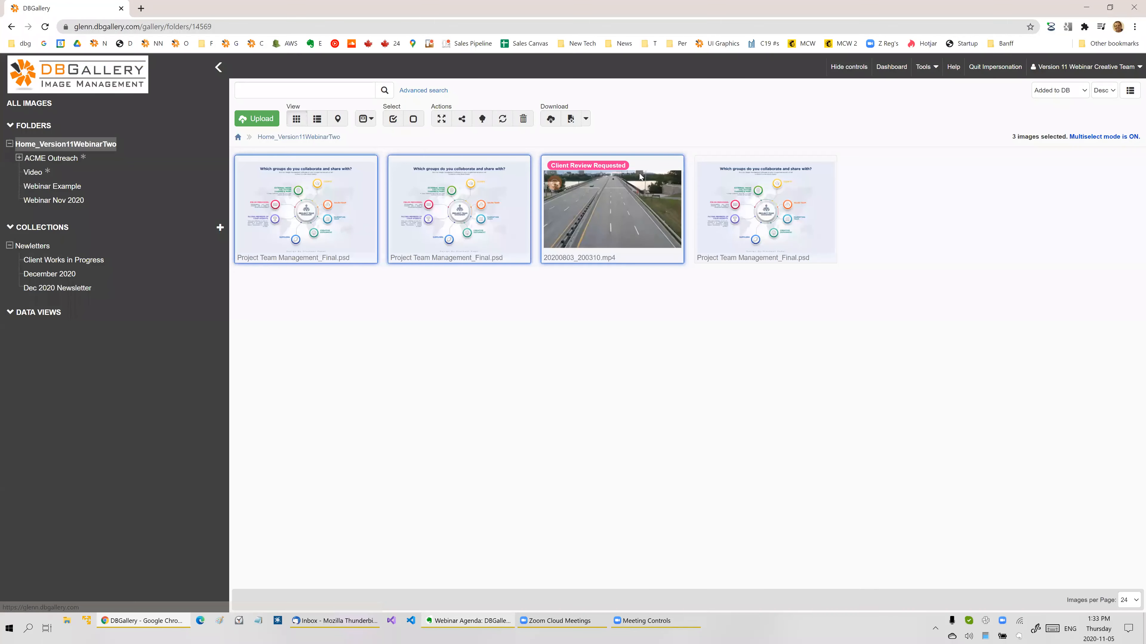
left_click(414, 119)
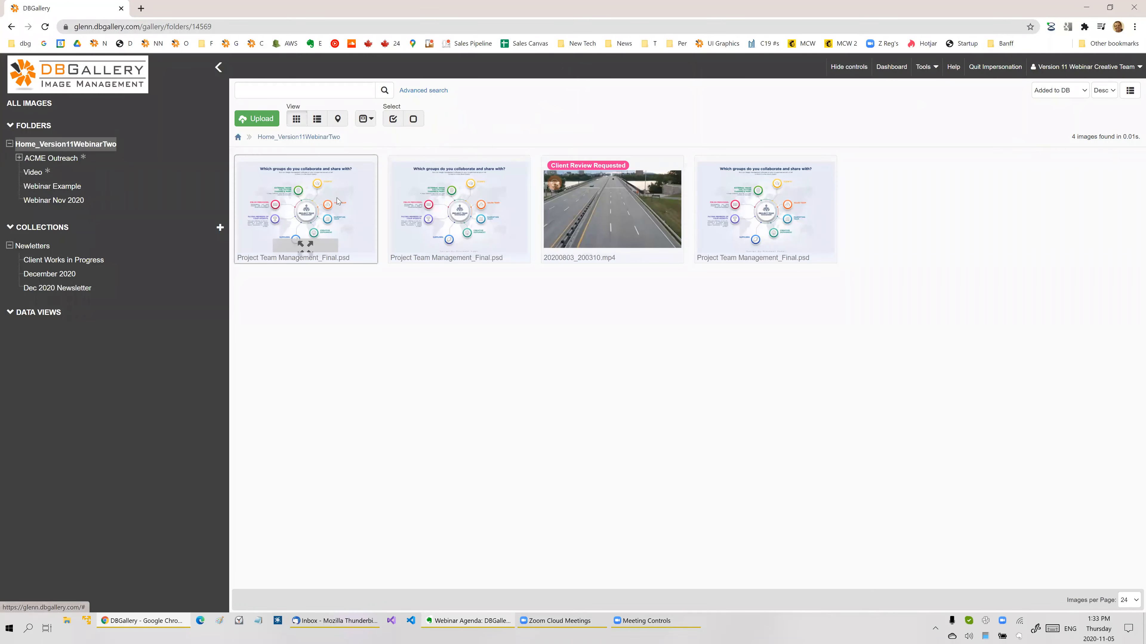
Compare the first Project Team Management_Final.psd with its initial upload version, download that version and close the image viewer
left_click(334, 206)
left_click(305, 244)
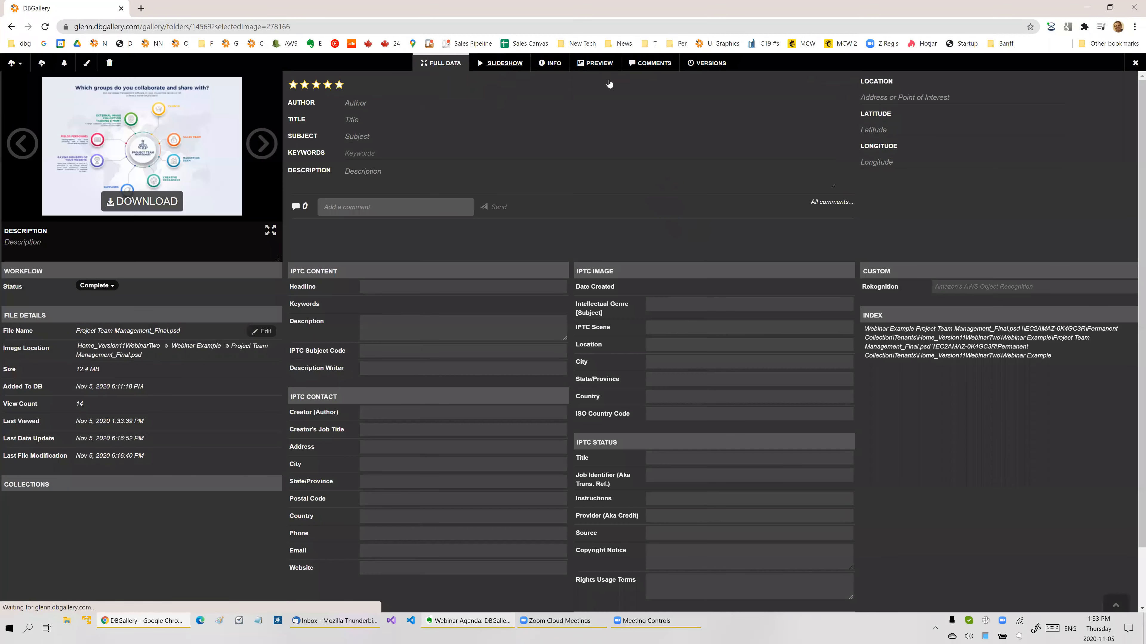
left_click(716, 67)
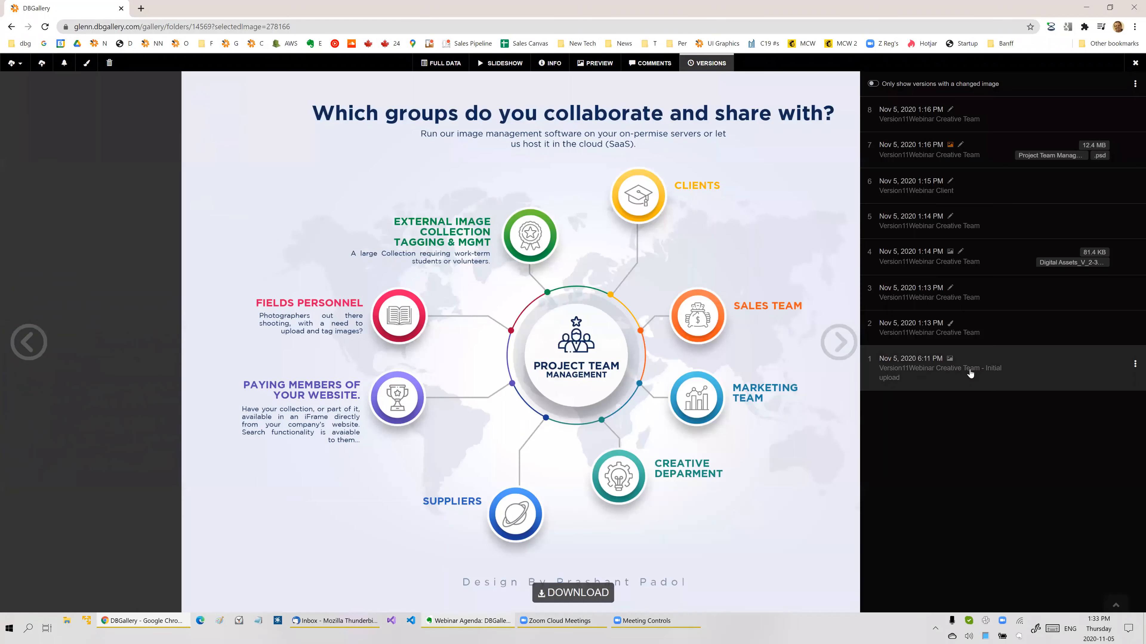
left_click(979, 368)
left_click(1135, 364)
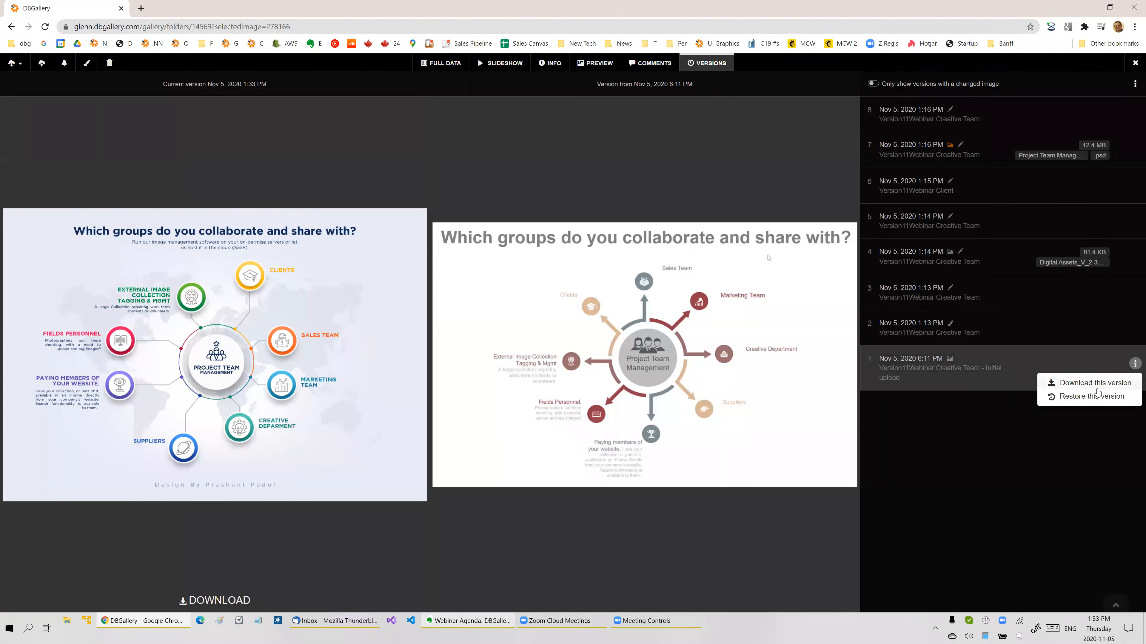
left_click(1085, 384)
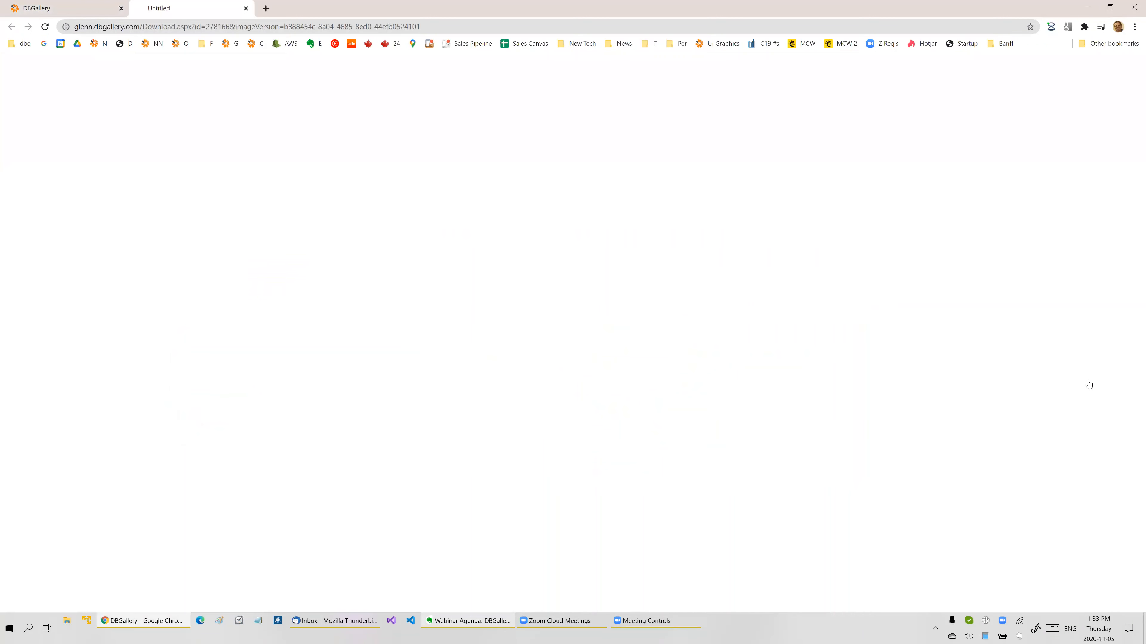
left_click(1135, 63)
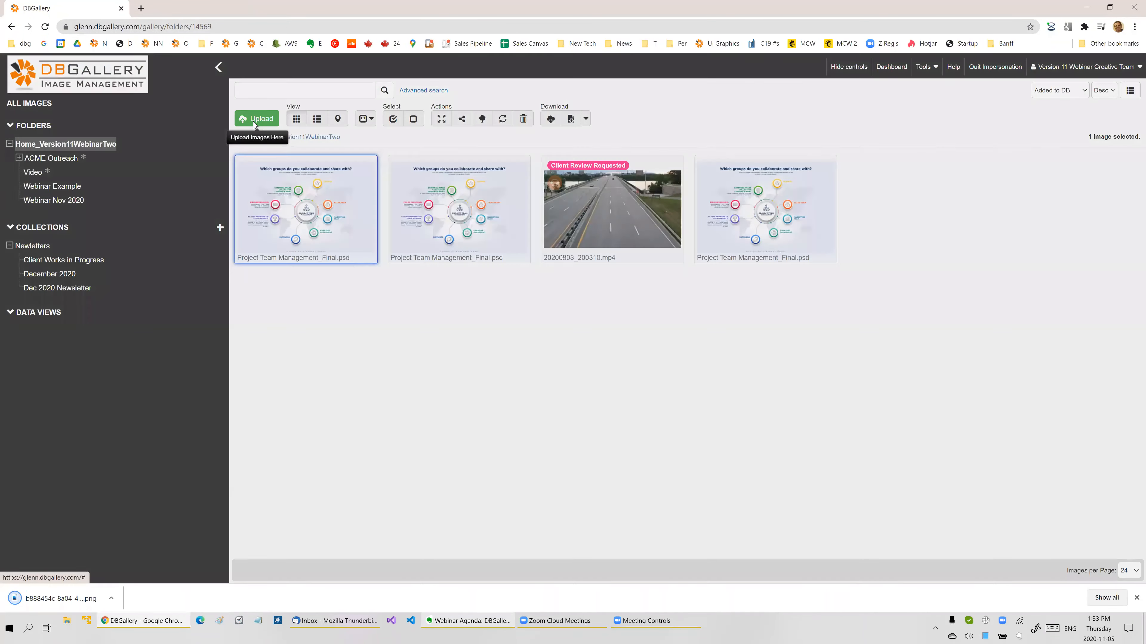
Upload the downloaded initial-version PNG to the Home_Version11WebinarTwo folder and close the upload dialog
left_click(254, 121)
left_click_drag(54, 598, 442, 235)
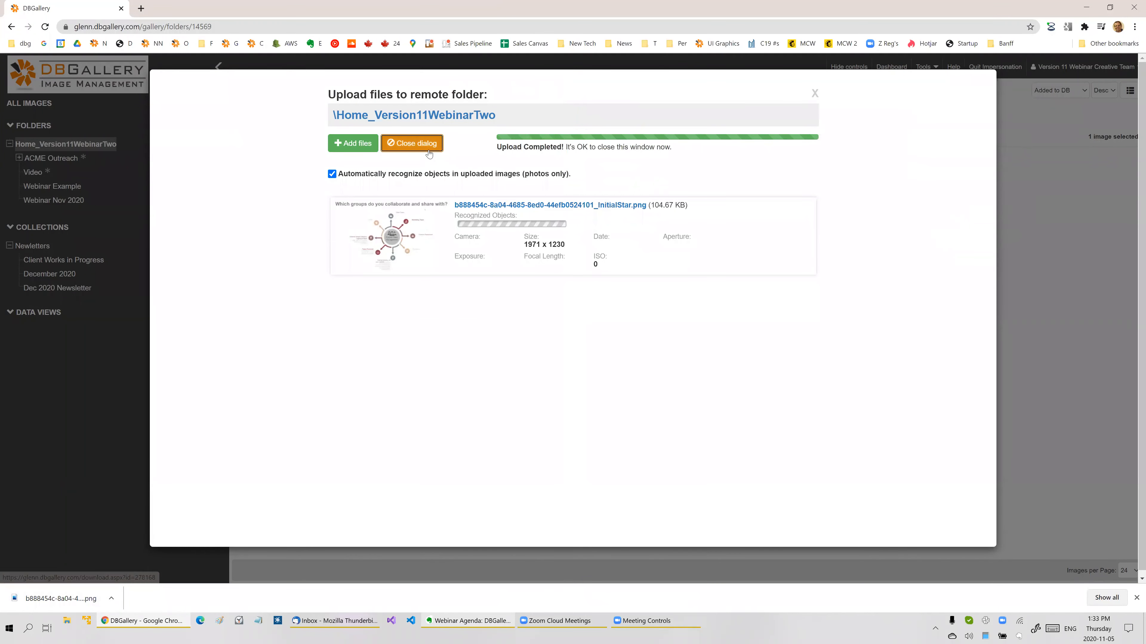
left_click(411, 143)
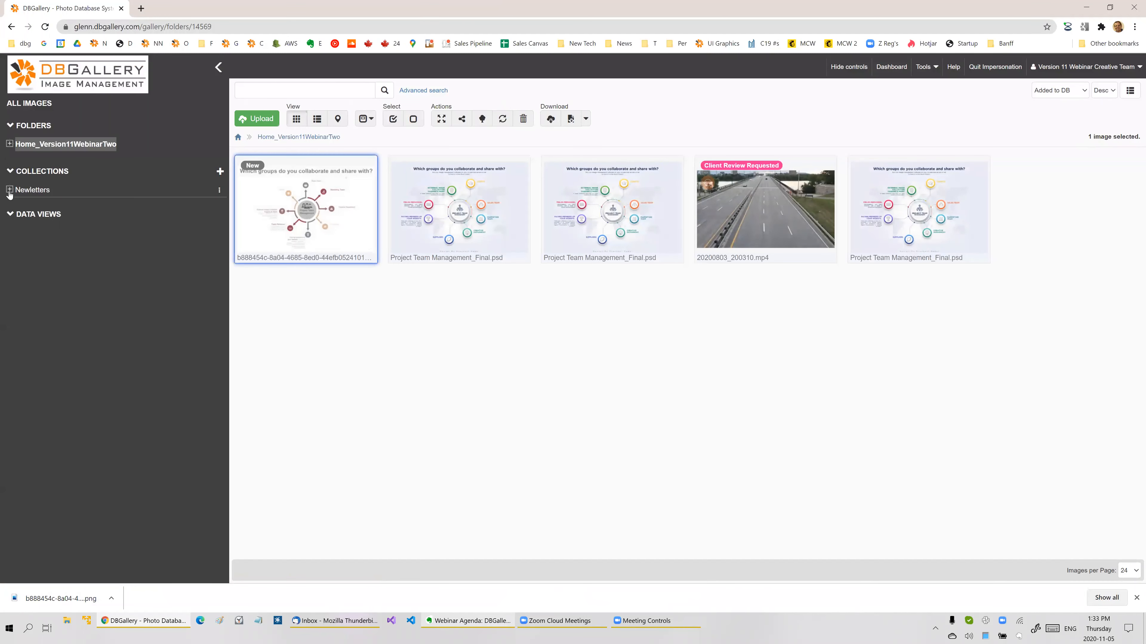
Add the newly uploaded PNG to the December 2020 collection under Newletters and open that collection
left_click(9, 189)
left_click_drag(305, 248, 78, 237)
left_click(623, 86)
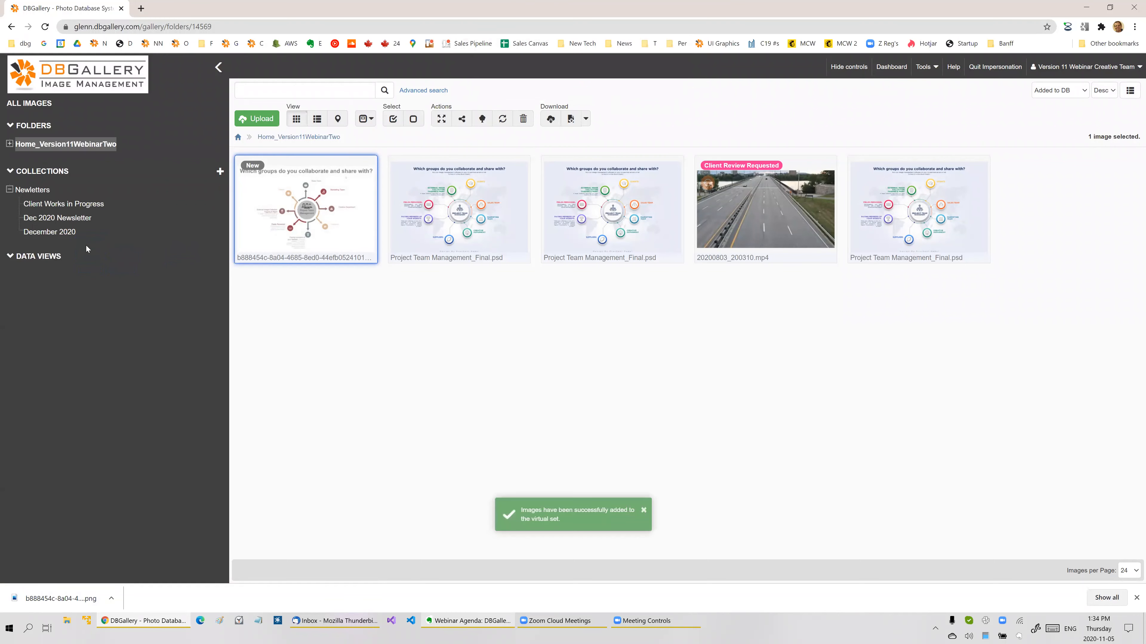
left_click(54, 218)
left_click(54, 231)
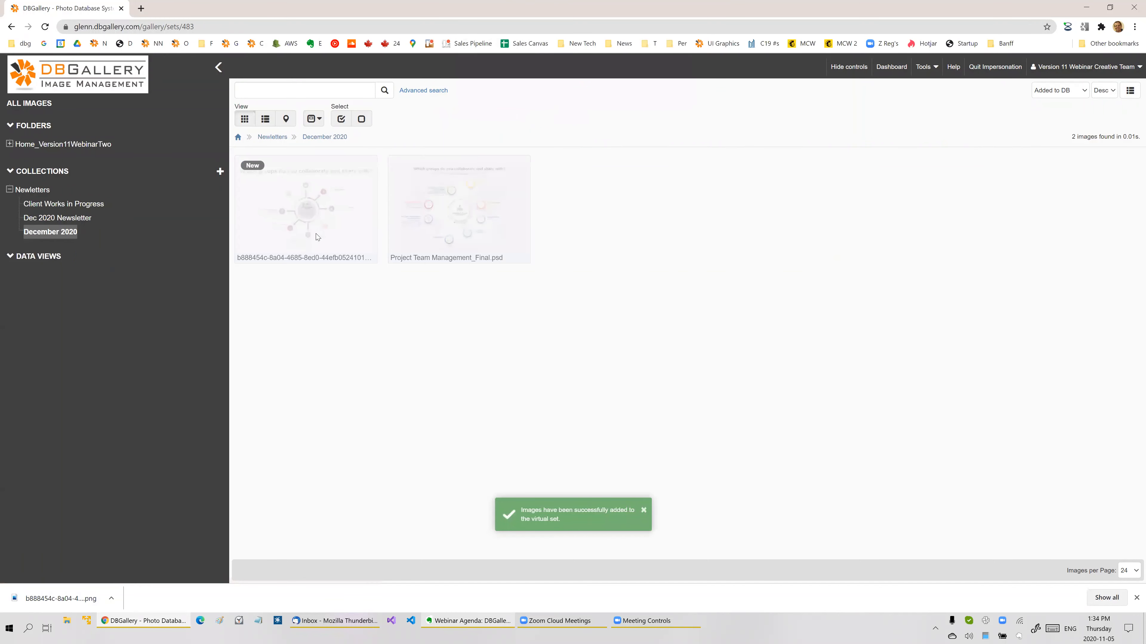
Exclude both images from the December 2020 collection and go back to the Home_Version11WebinarTwo folder
left_click(466, 207)
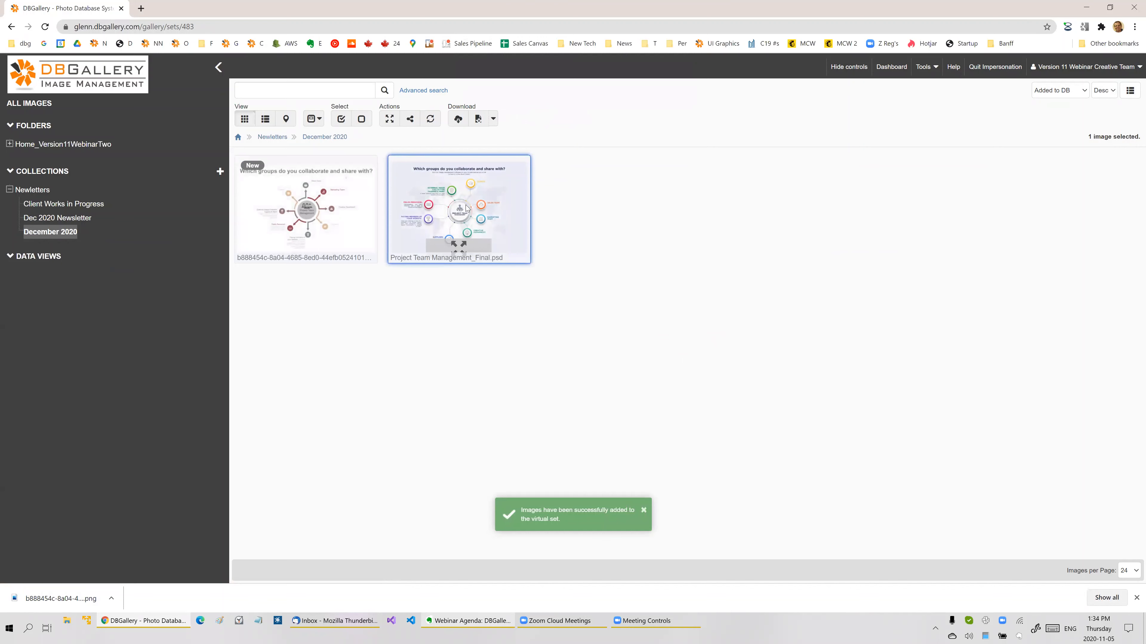
left_click(334, 196)
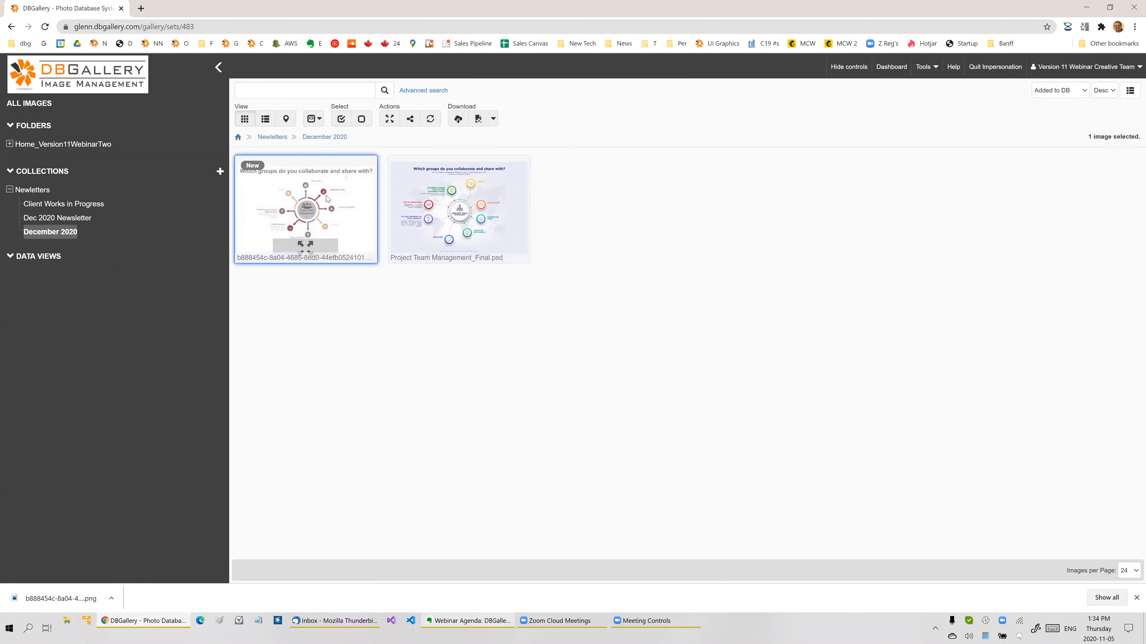
left_click(446, 180, "ctrl")
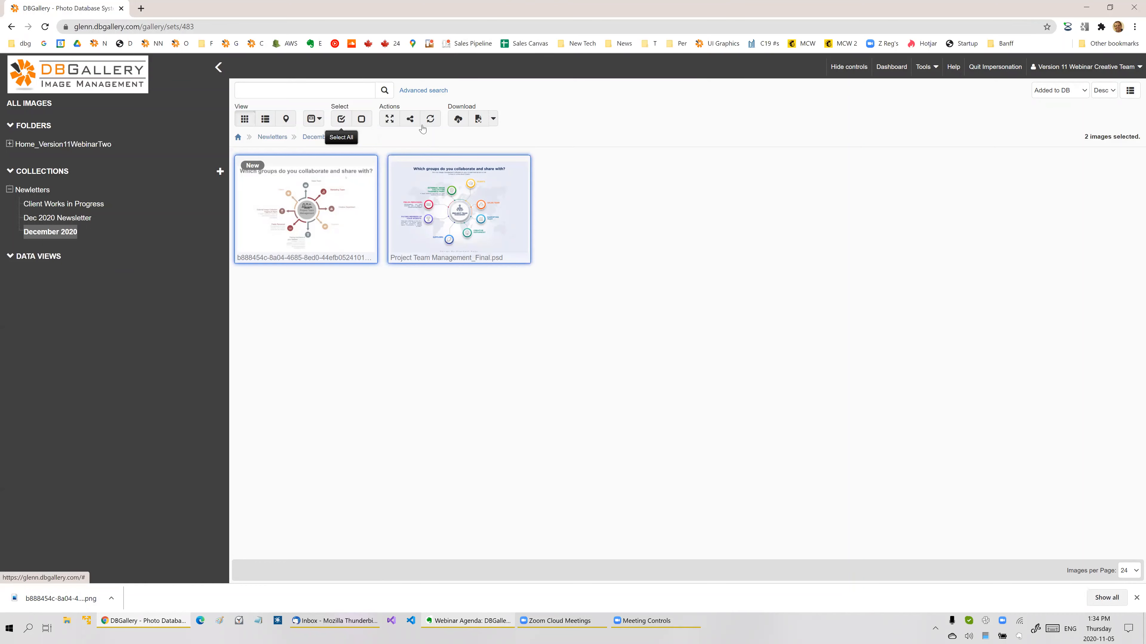
left_click(389, 119)
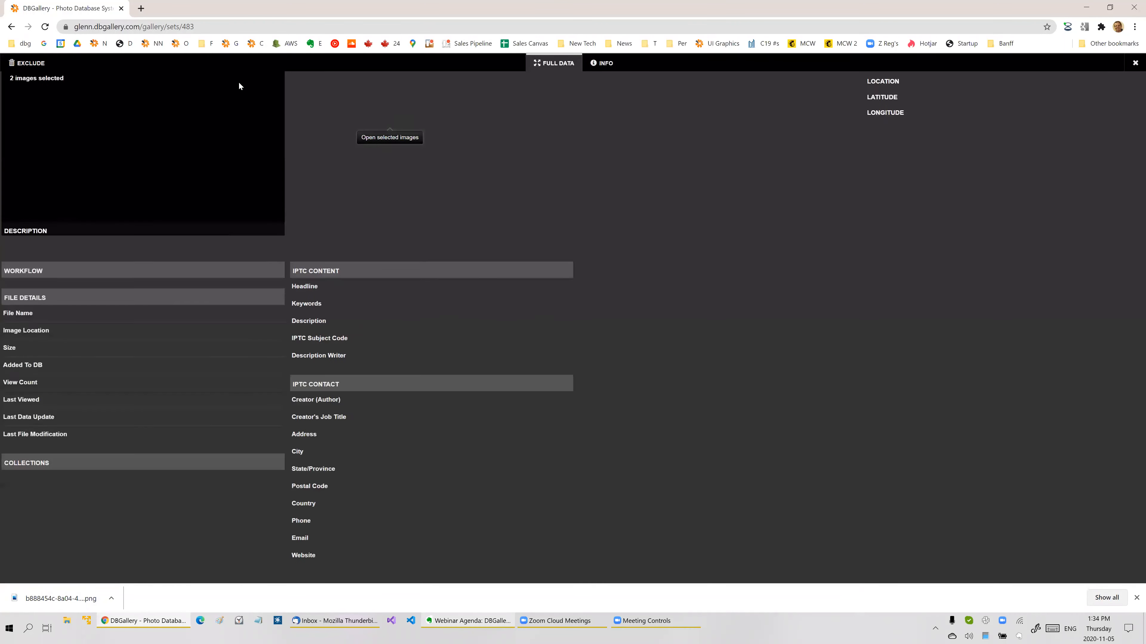
left_click(39, 65)
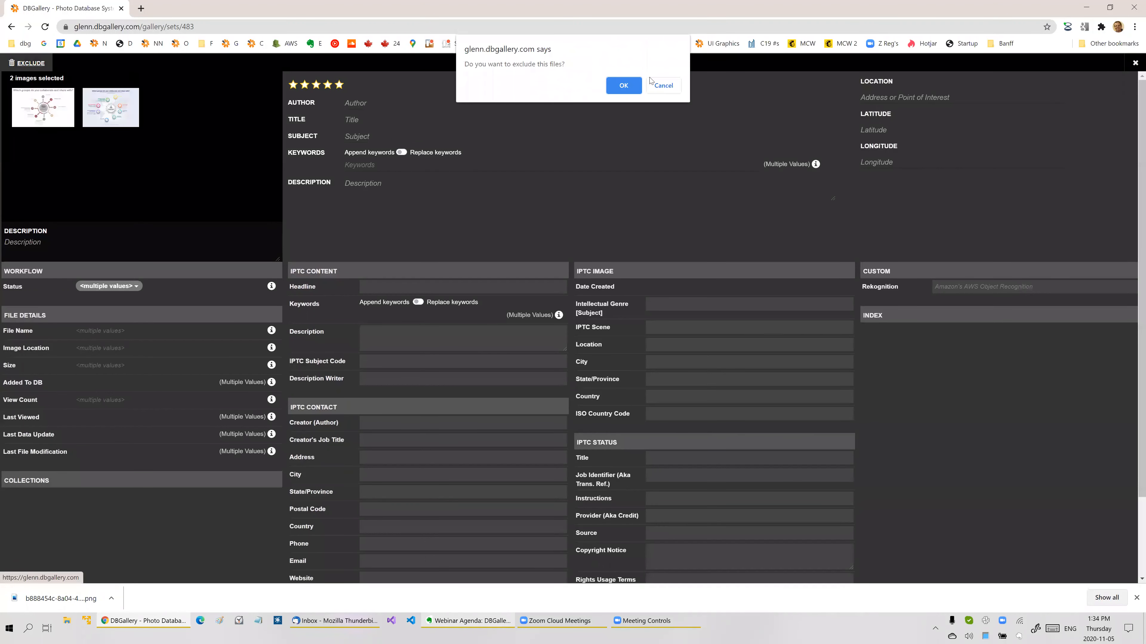
left_click(635, 90)
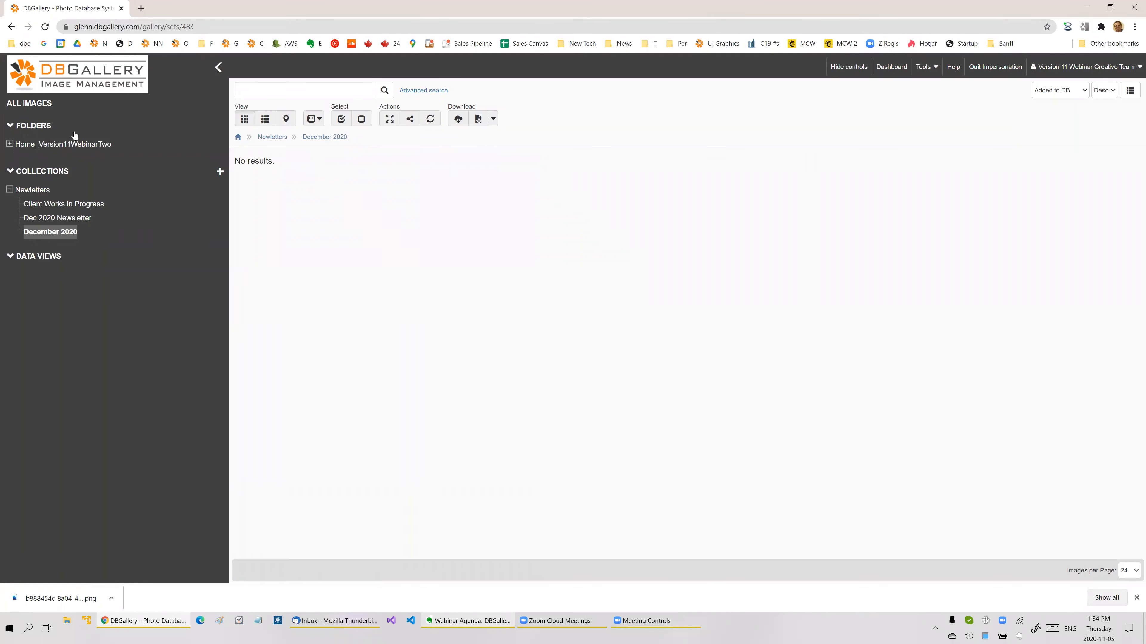
left_click(65, 144)
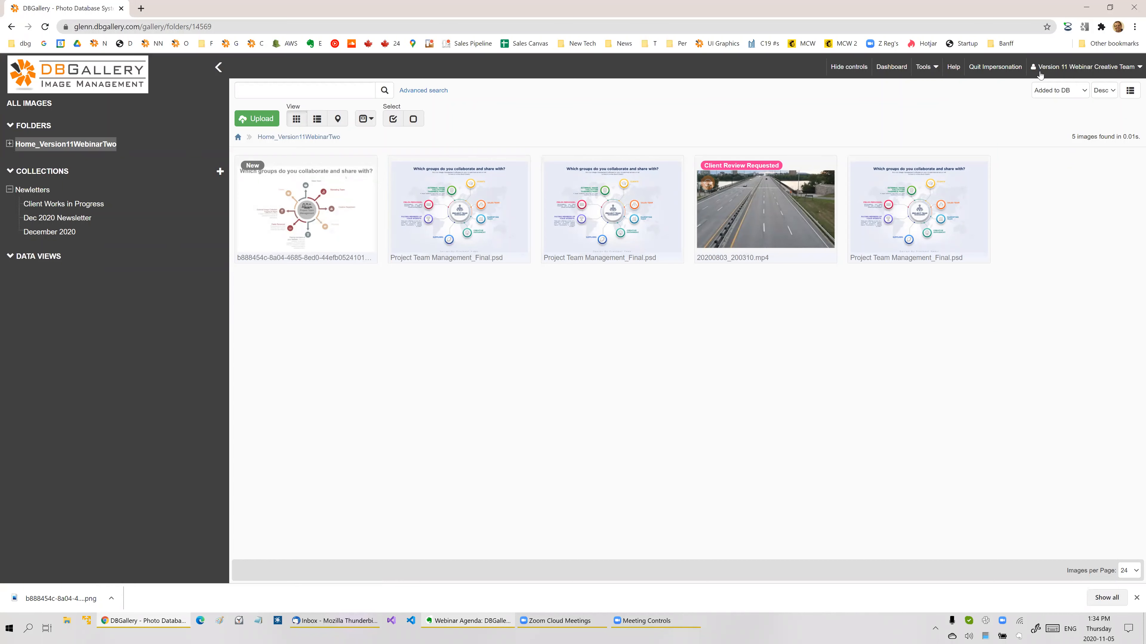
Set the collections name to "Projects" in the system preferences, save the change and reload the gallery
left_click(925, 67)
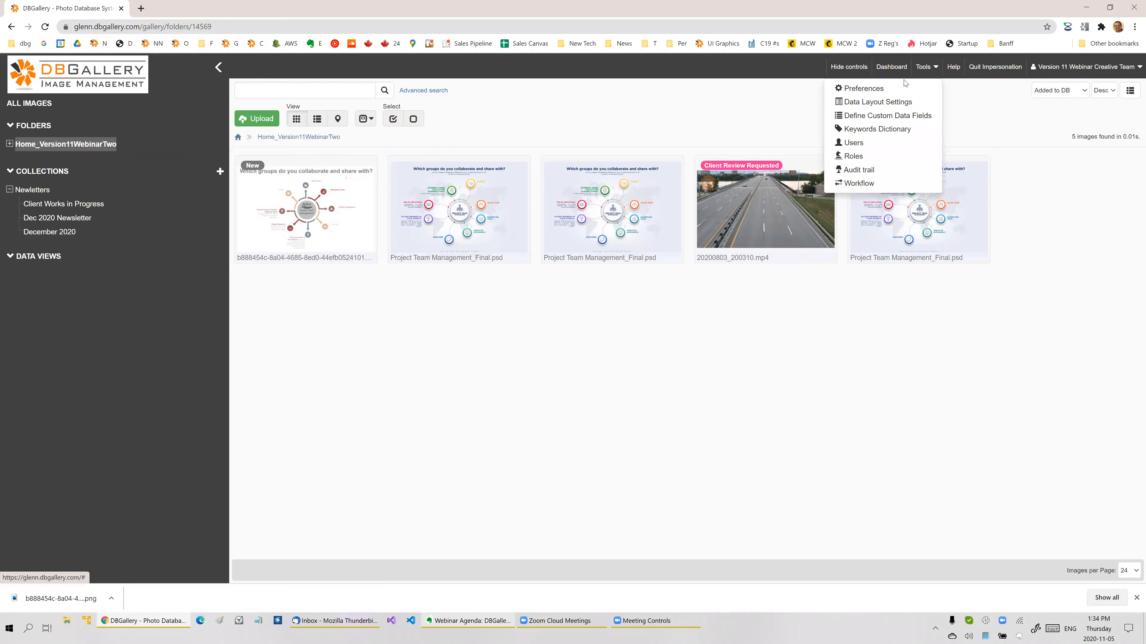
left_click(890, 89)
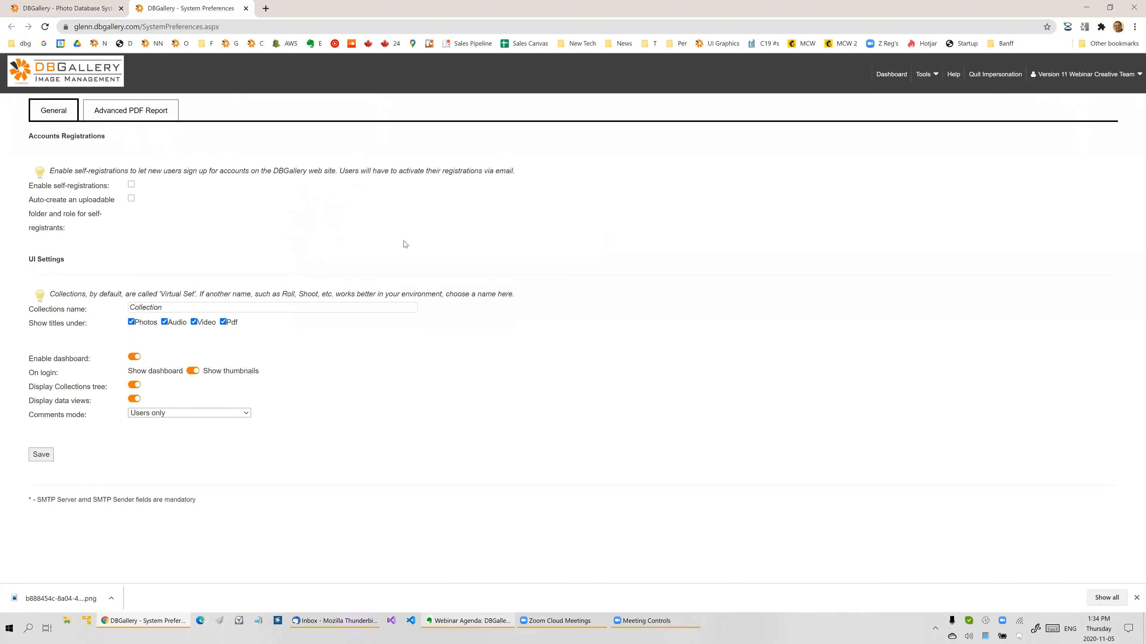
double_click(164, 307)
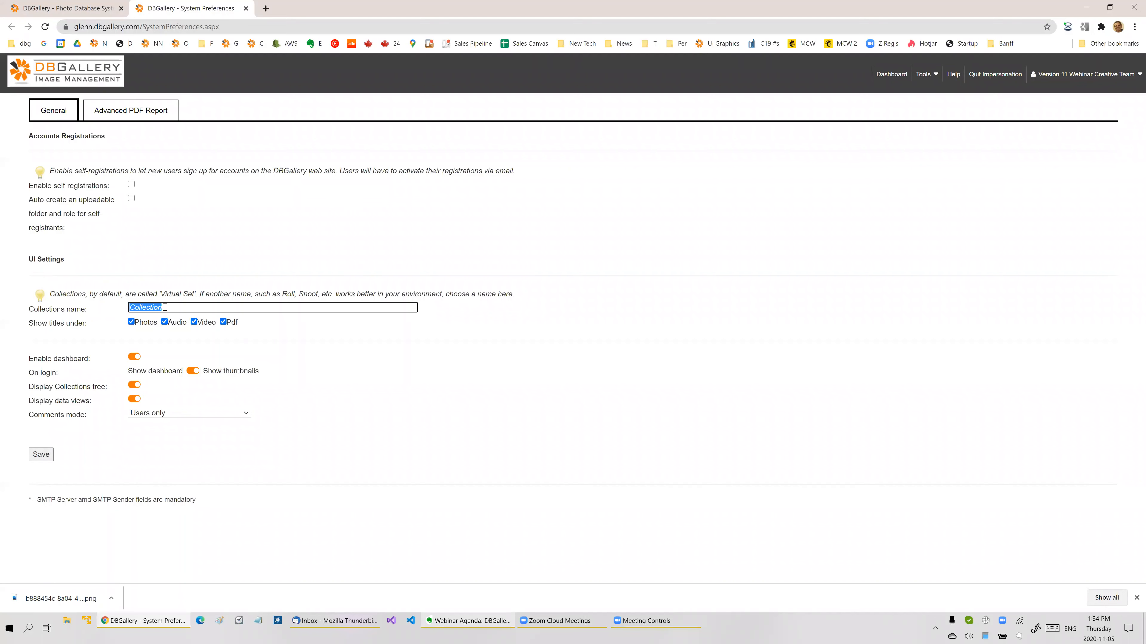
type("Projects")
left_click(43, 456)
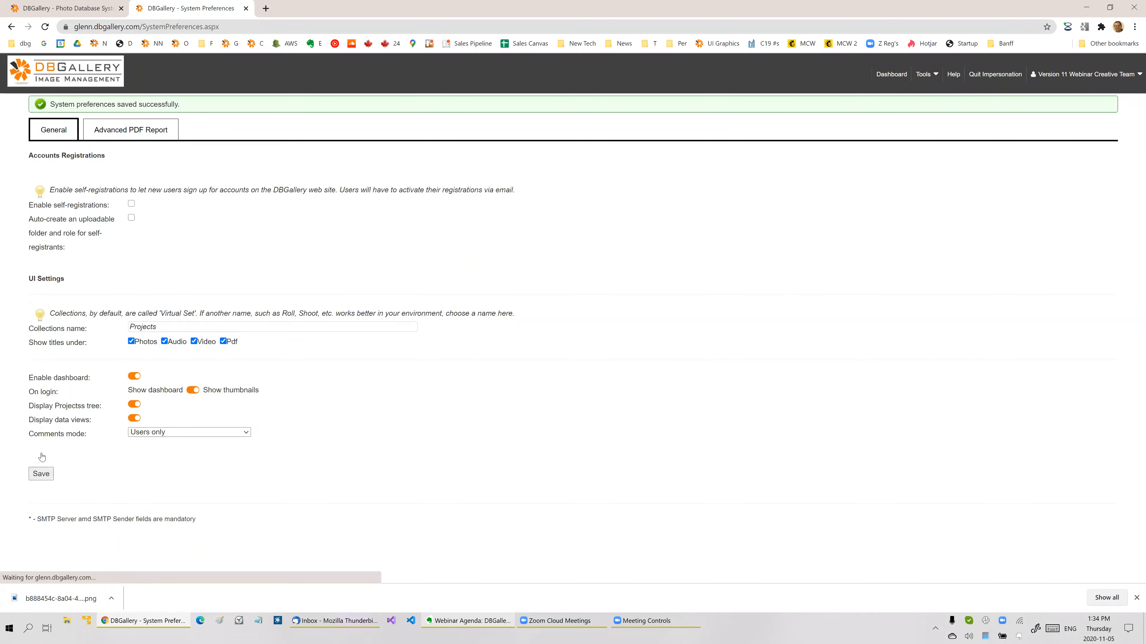
key("ctrl+w")
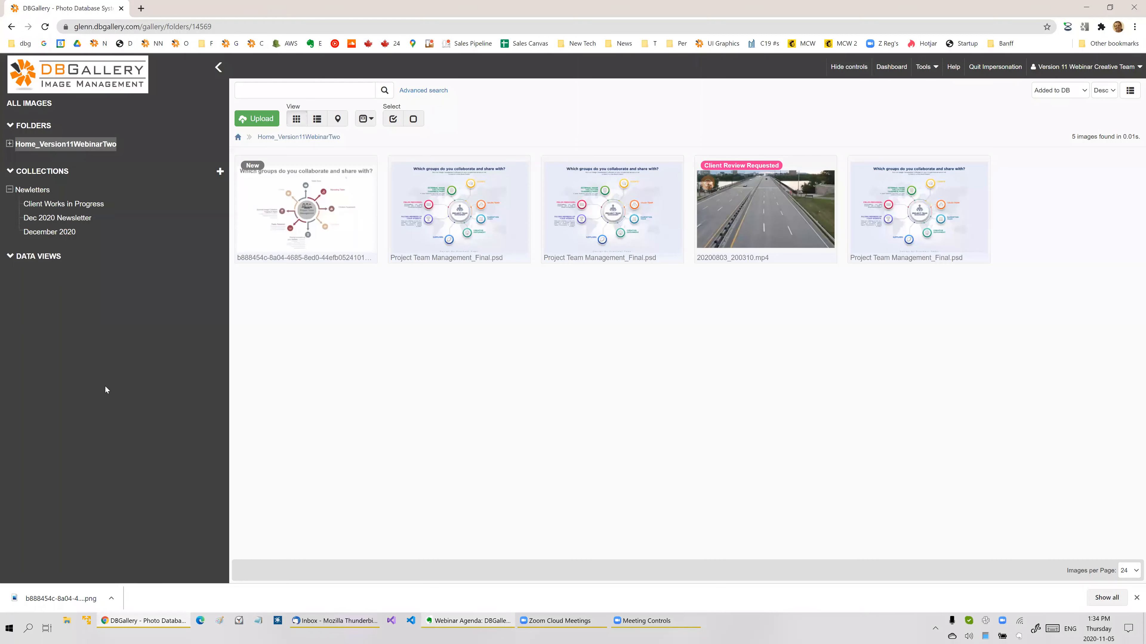
key("F5")
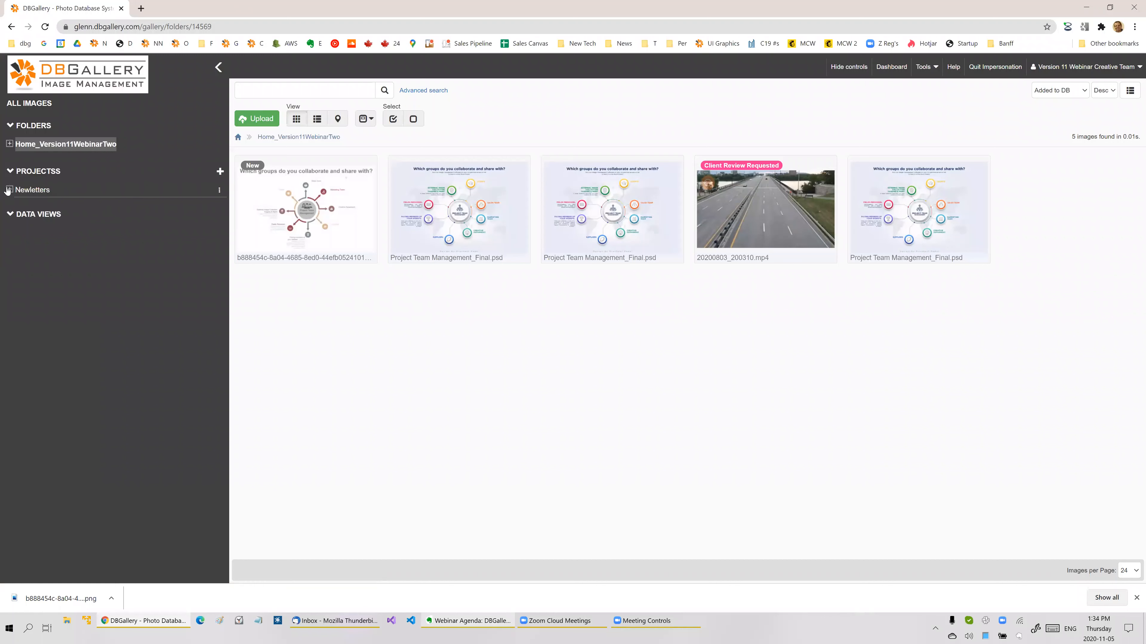
Check the sub-collections under Newletters, collapse them again and switch to the webinar agenda in Evernote
left_click(9, 190)
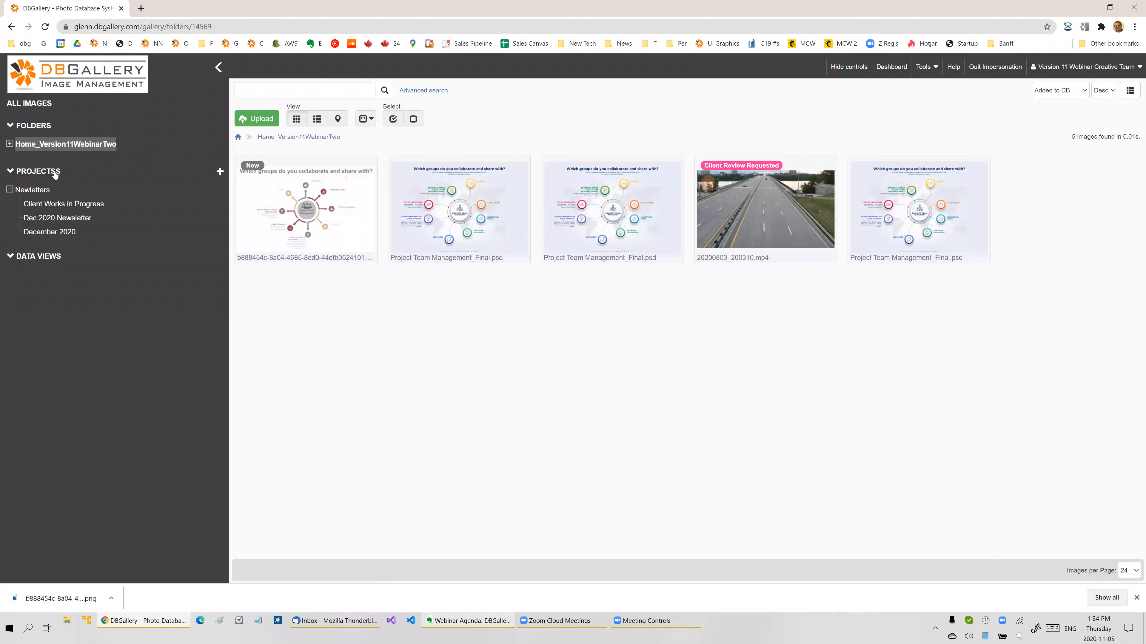
left_click(9, 190)
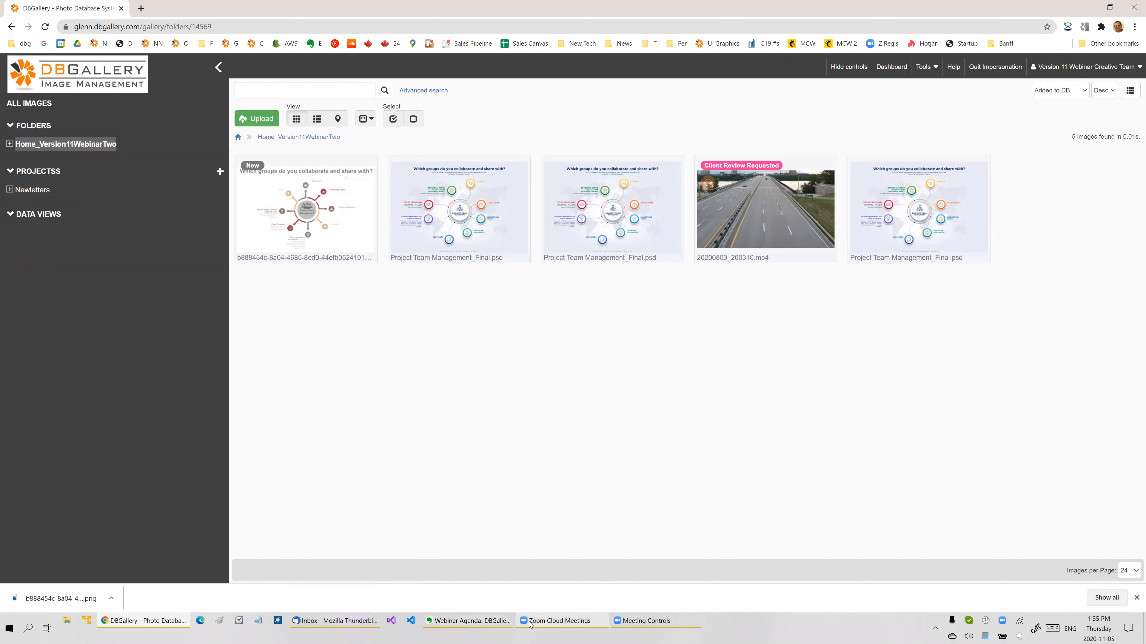
left_click(469, 621)
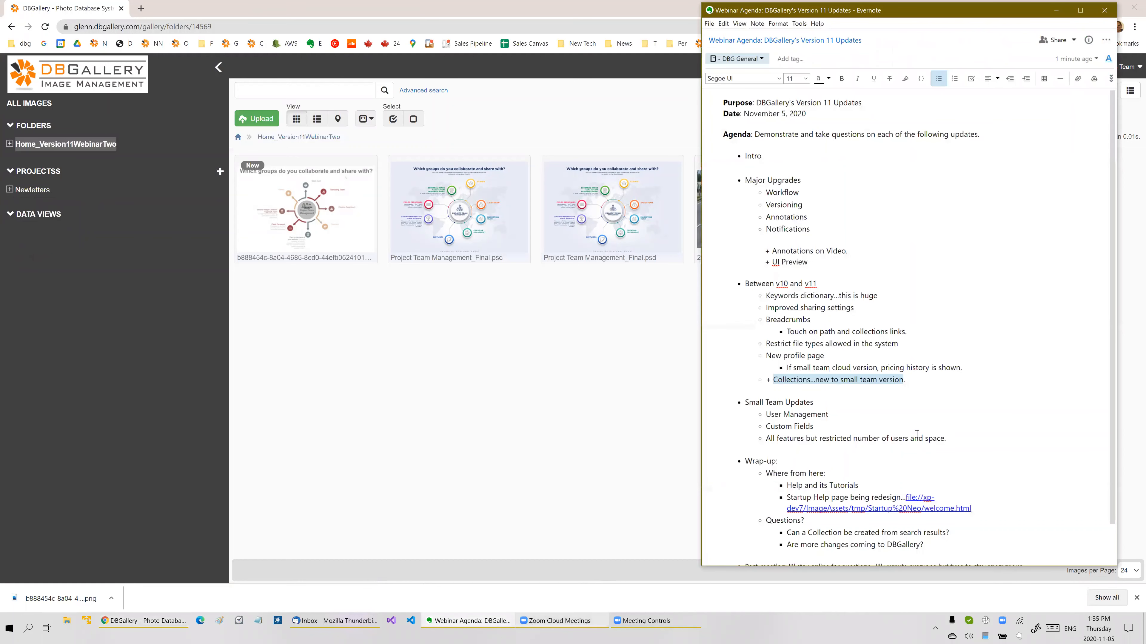